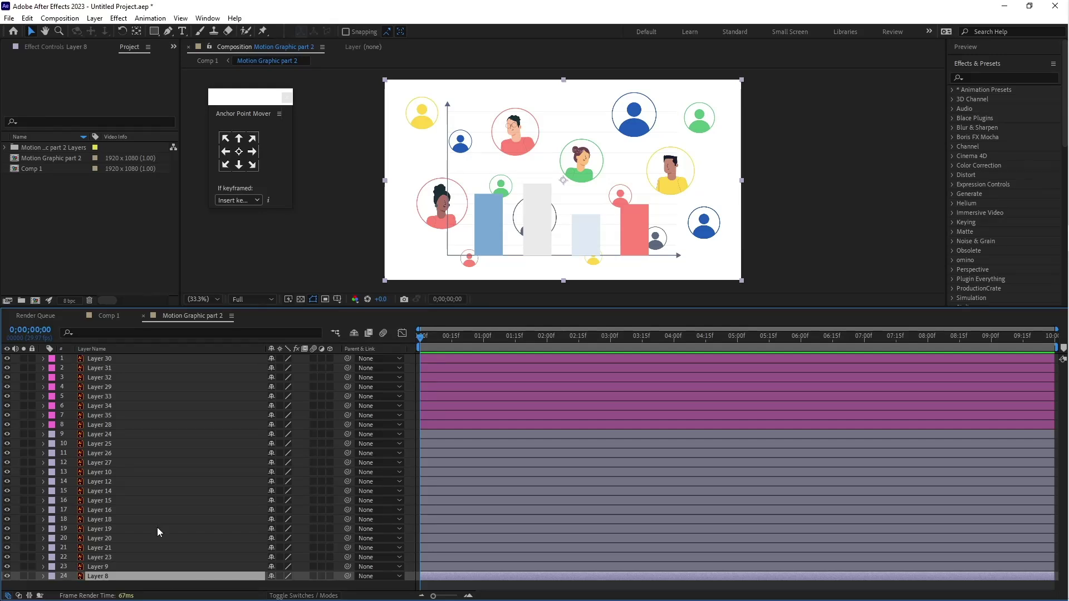
left_click(118, 360)
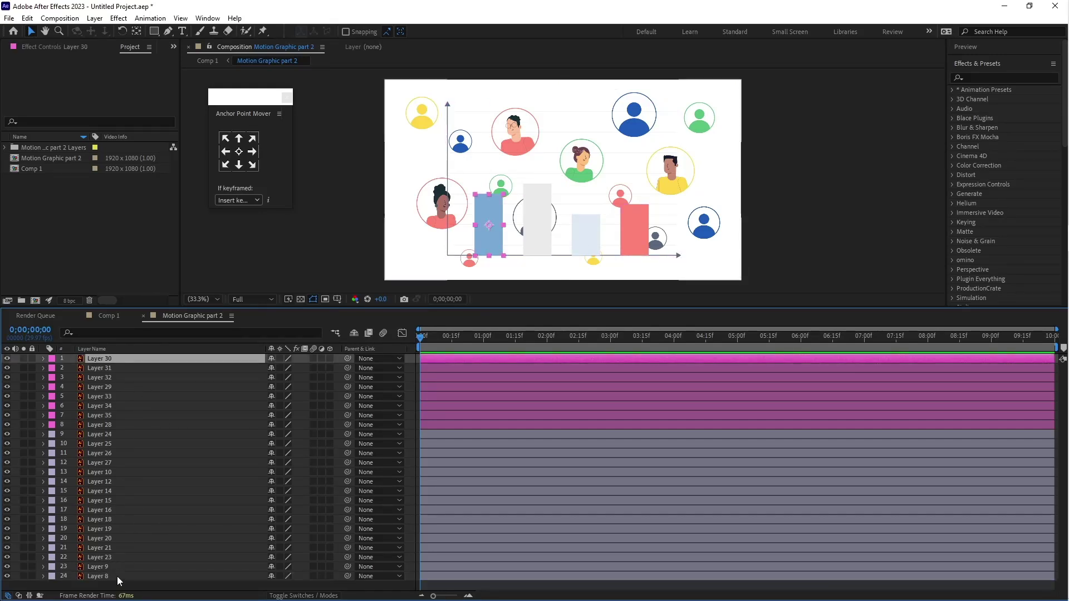
left_click(116, 369)
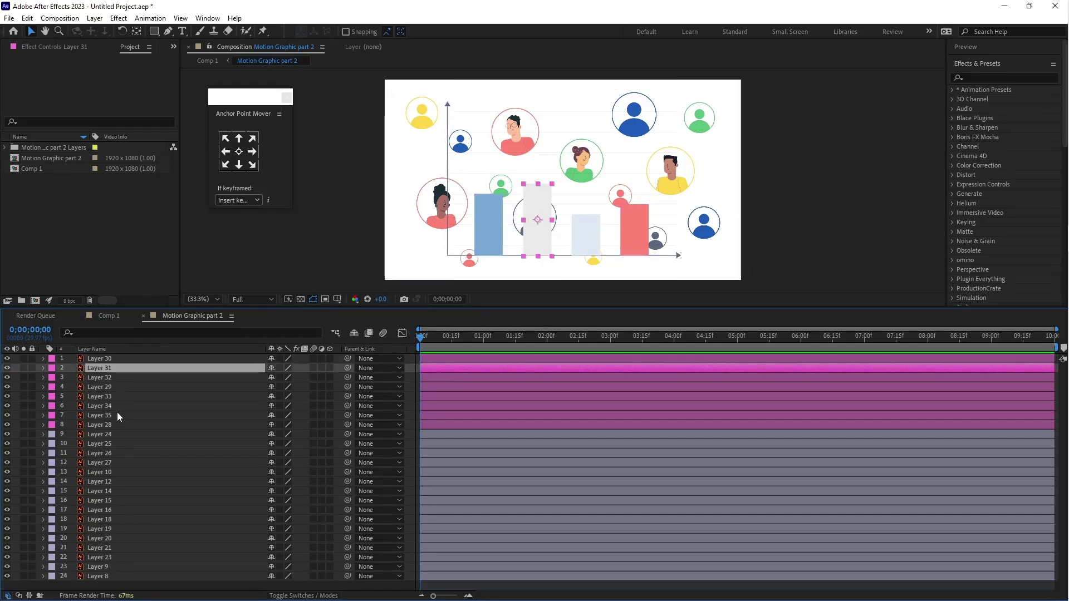
left_click(117, 434)
left_click(120, 539)
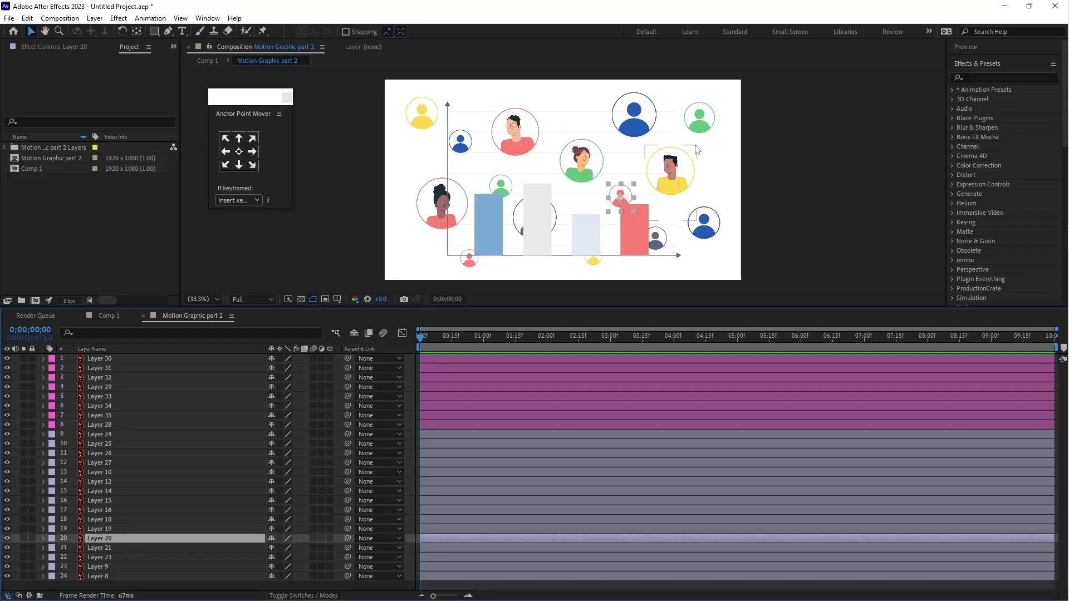
Step: Pre-compose the eight magenta-labelled bar chart layers into a composition named Graph, then hide it
left_click(108, 358)
left_click(102, 425, "shift")
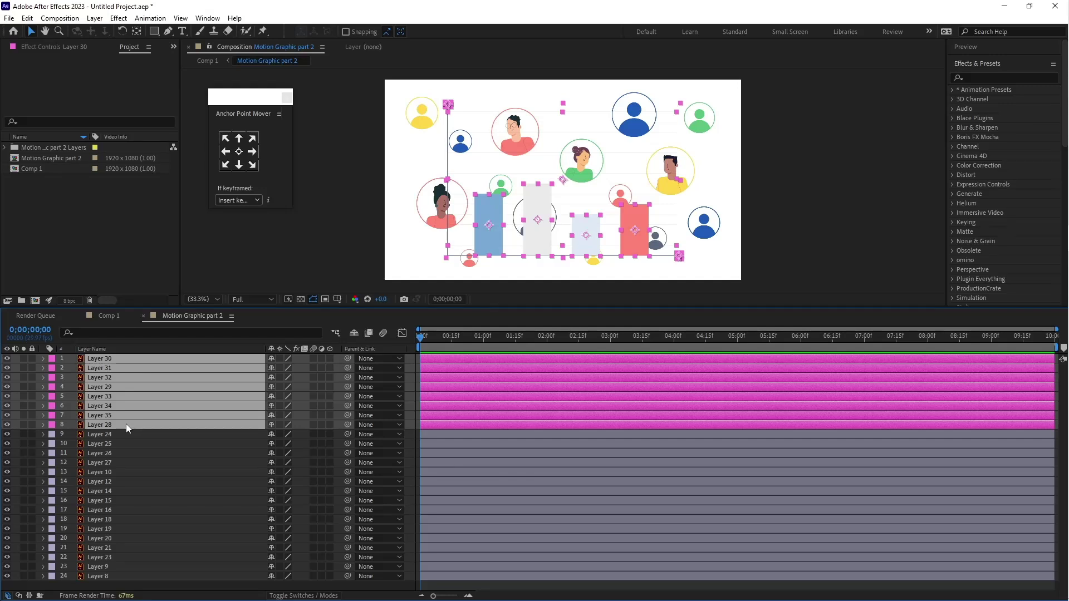
key("ctrl+shift+c")
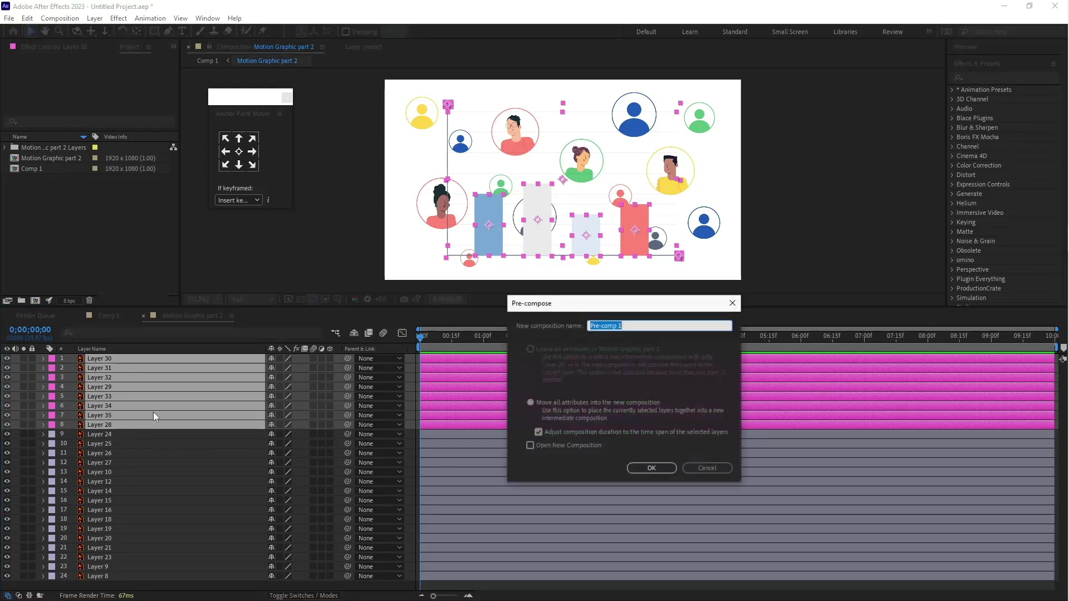
left_click_drag(632, 308, 635, 291)
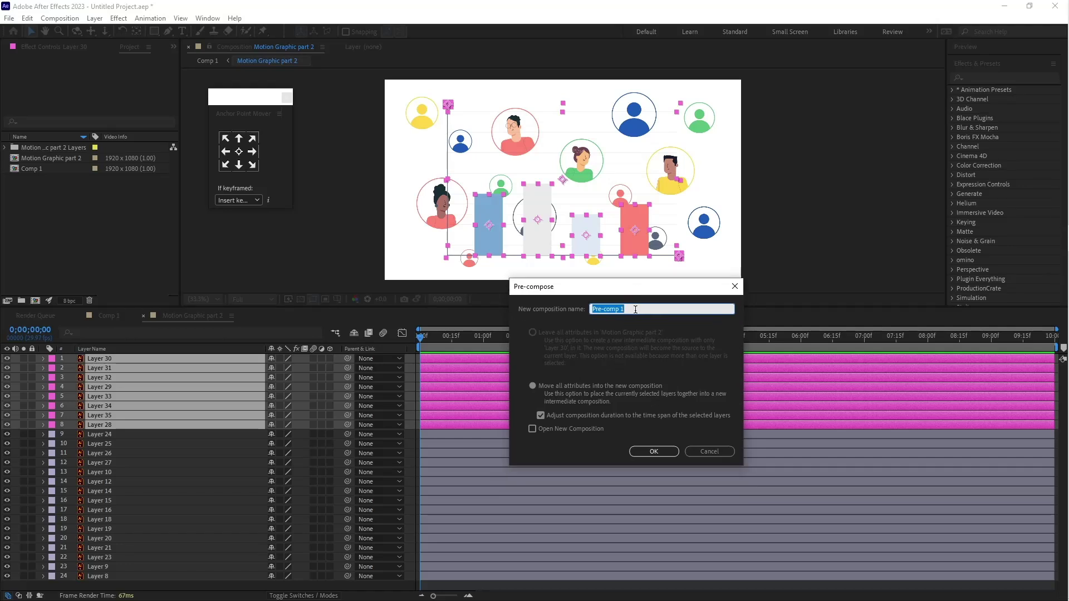
type("Graph")
left_click(671, 451)
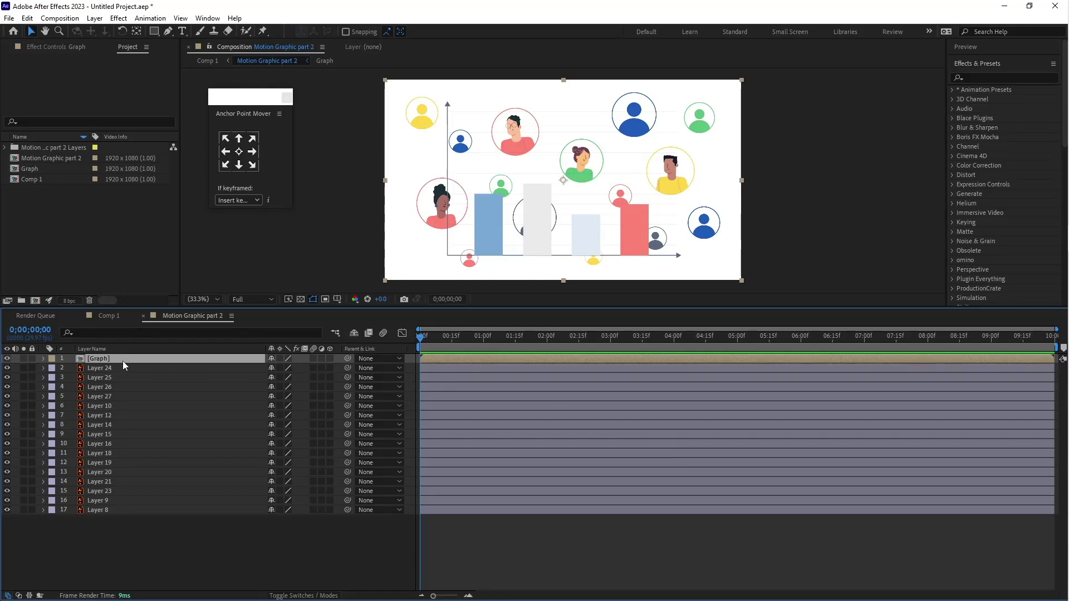
left_click(7, 358)
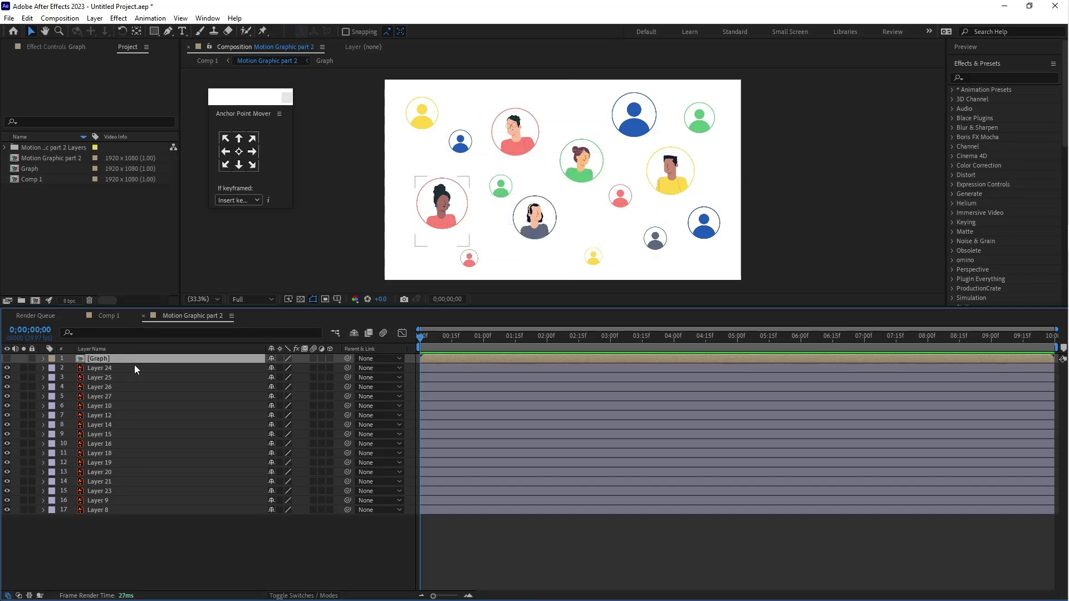
Step: Rename Layer 8 as bg and lock it
left_click(118, 511)
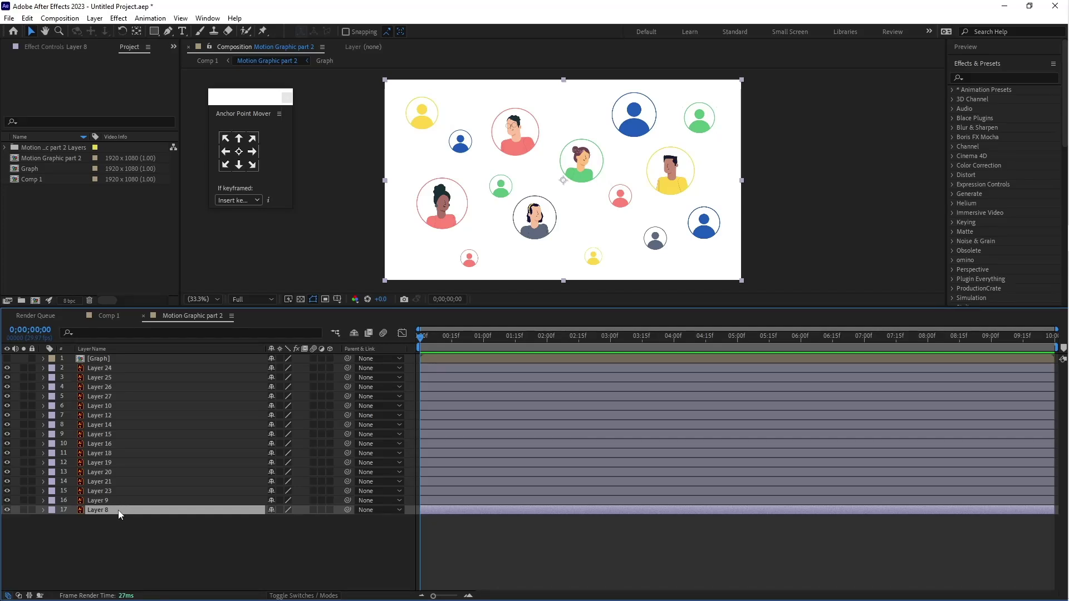
key("Return")
type("bg")
key("Return")
left_click(30, 511)
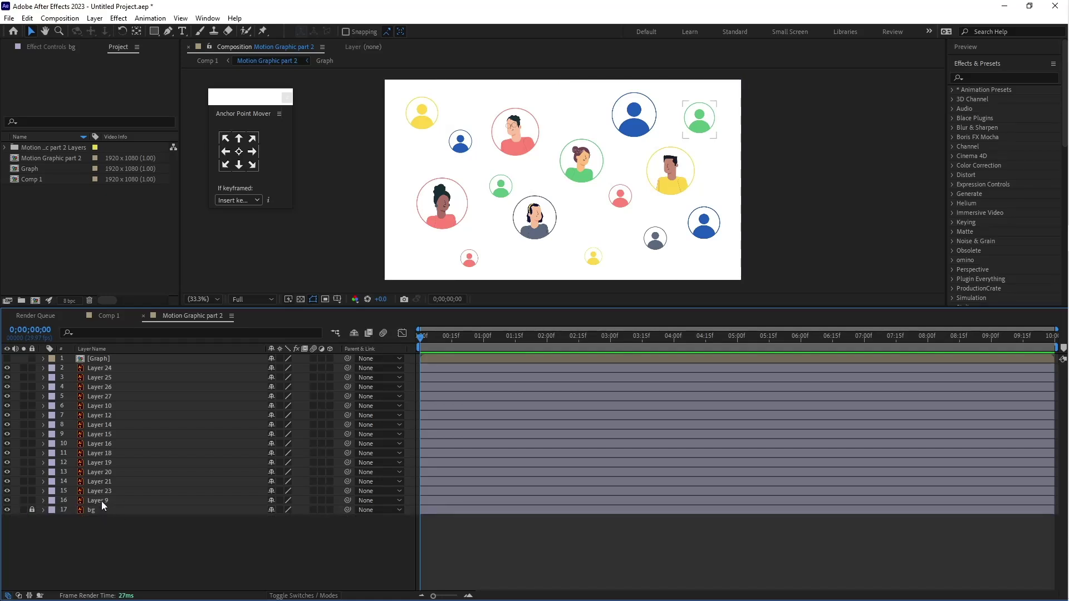
Step: Start a Scale animation on Layer 24 with a 0% keyframe at the first frame
left_click(101, 500)
left_click(109, 369)
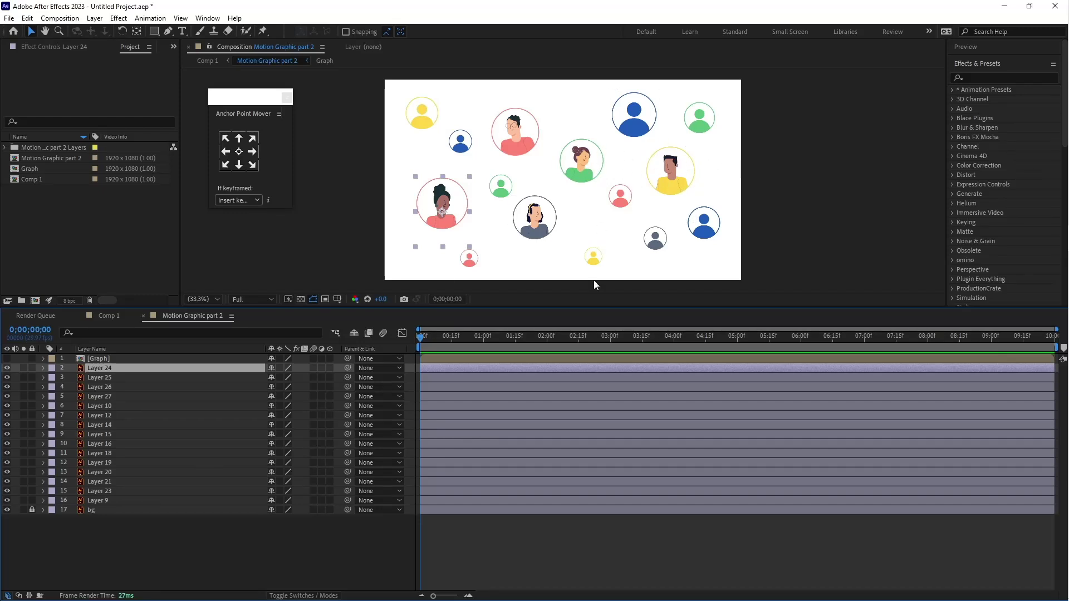
left_click_drag(479, 308, 493, 389)
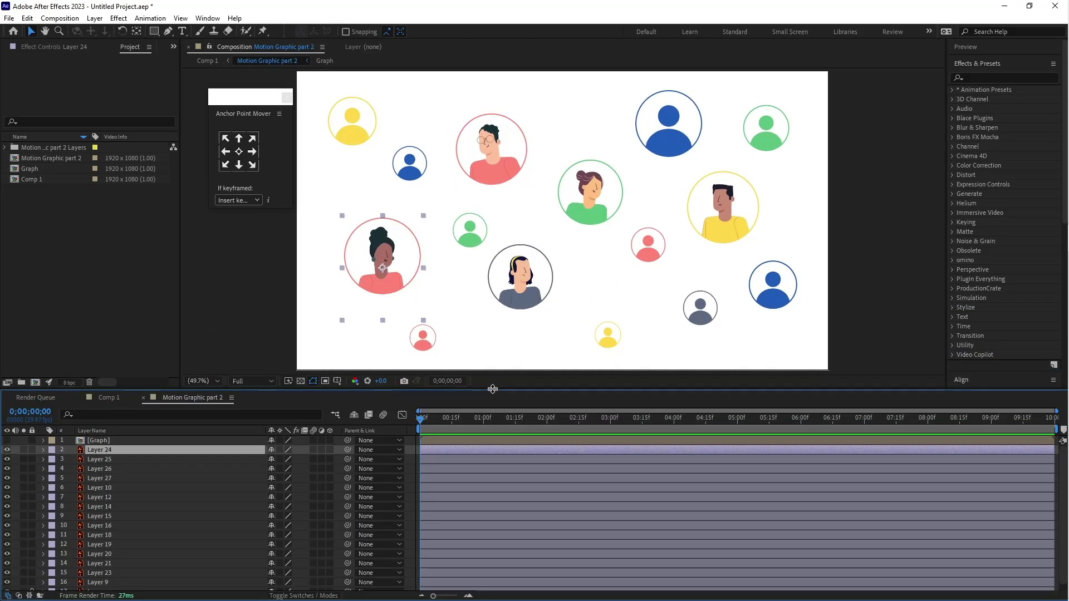
left_click(385, 273)
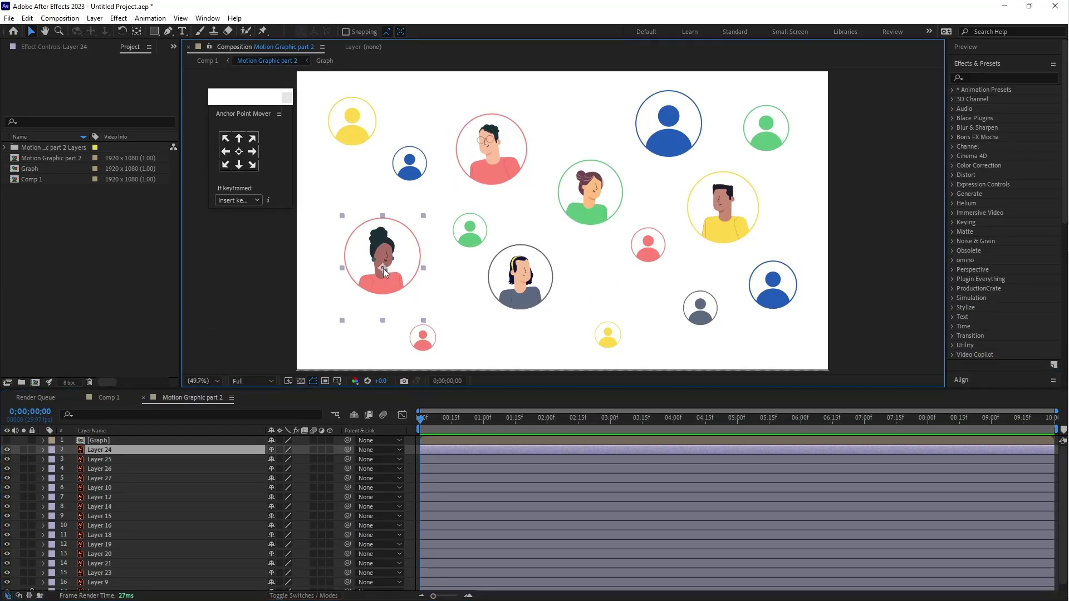
left_click(109, 453)
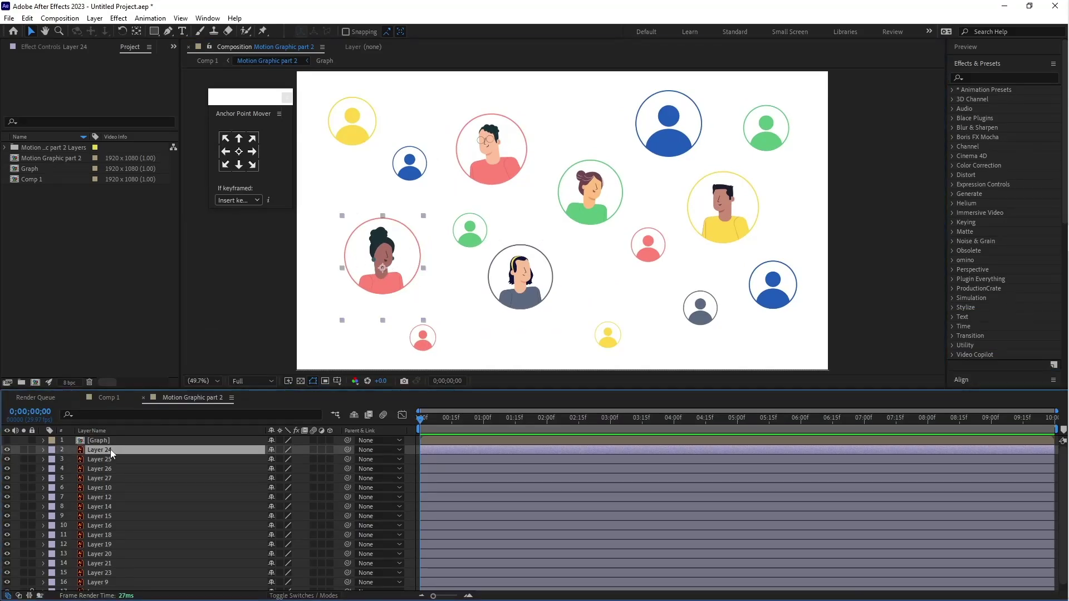
key("s")
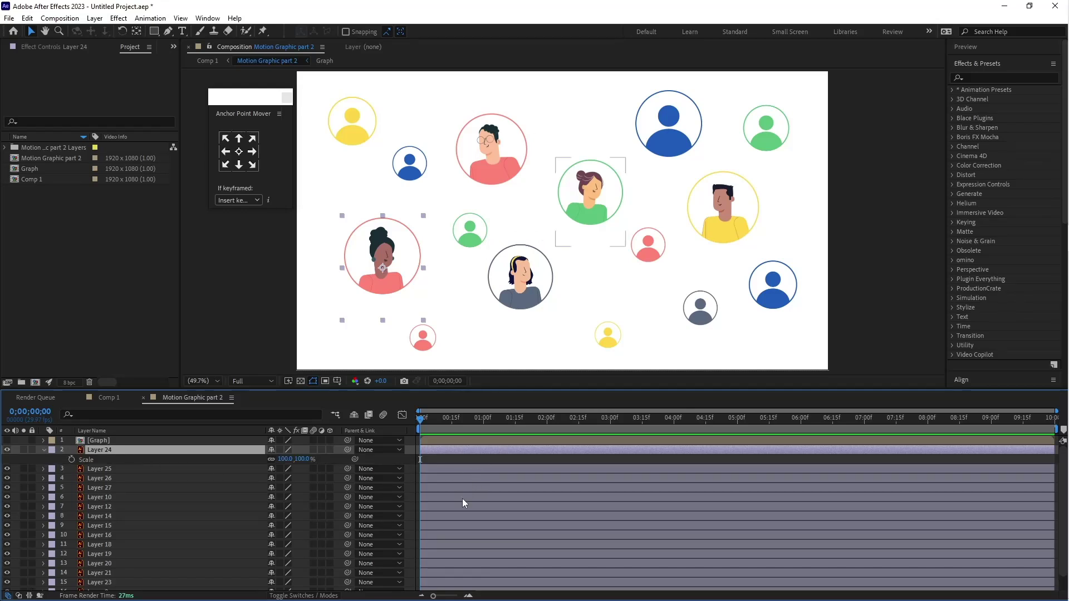
left_click(470, 595)
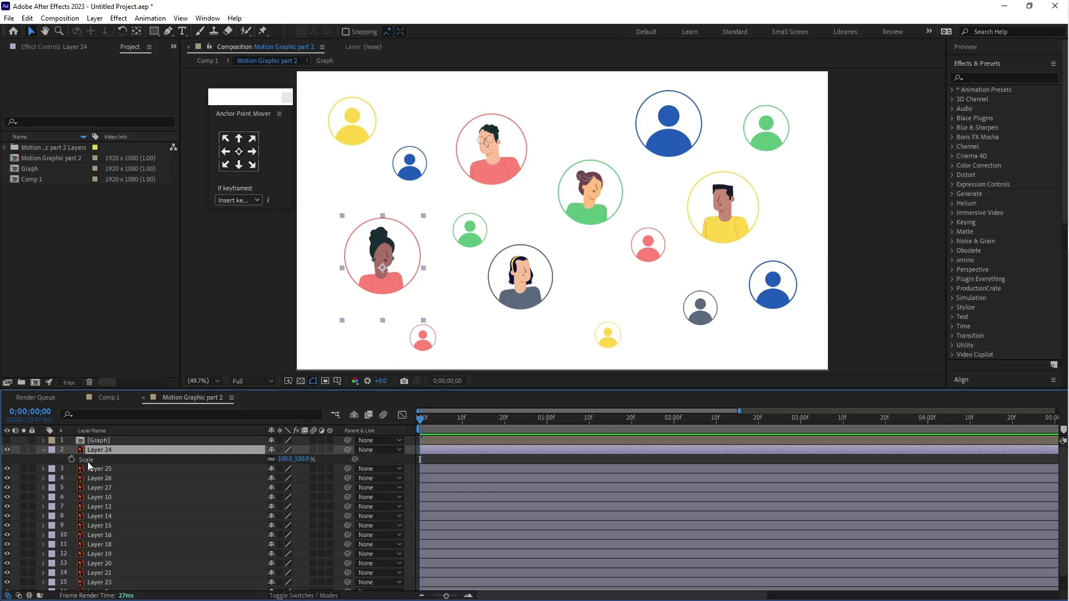
left_click(71, 460)
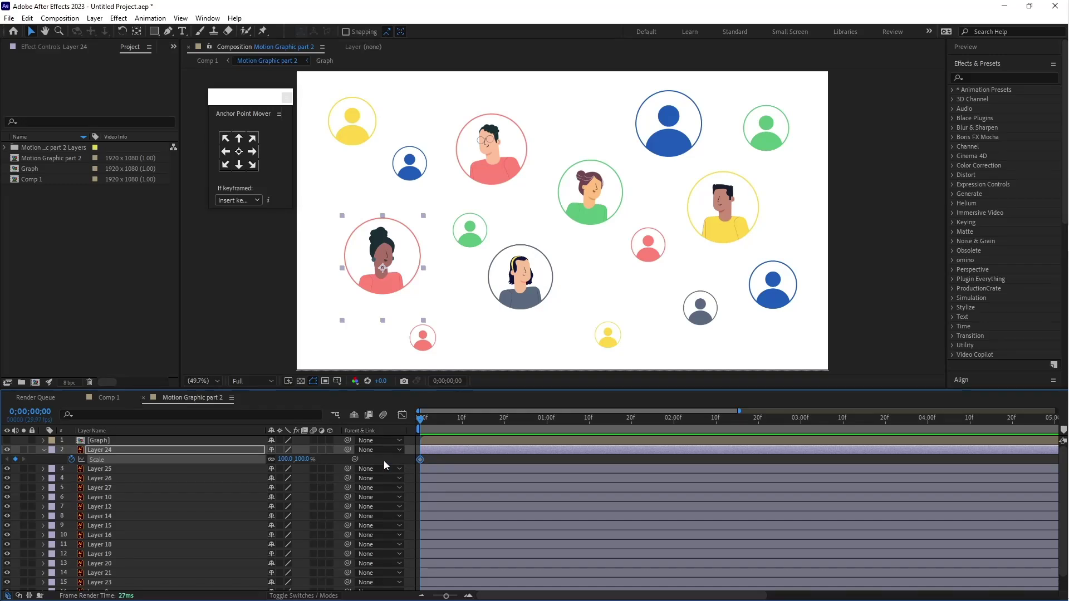
left_click(287, 460)
type("0")
key("Return")
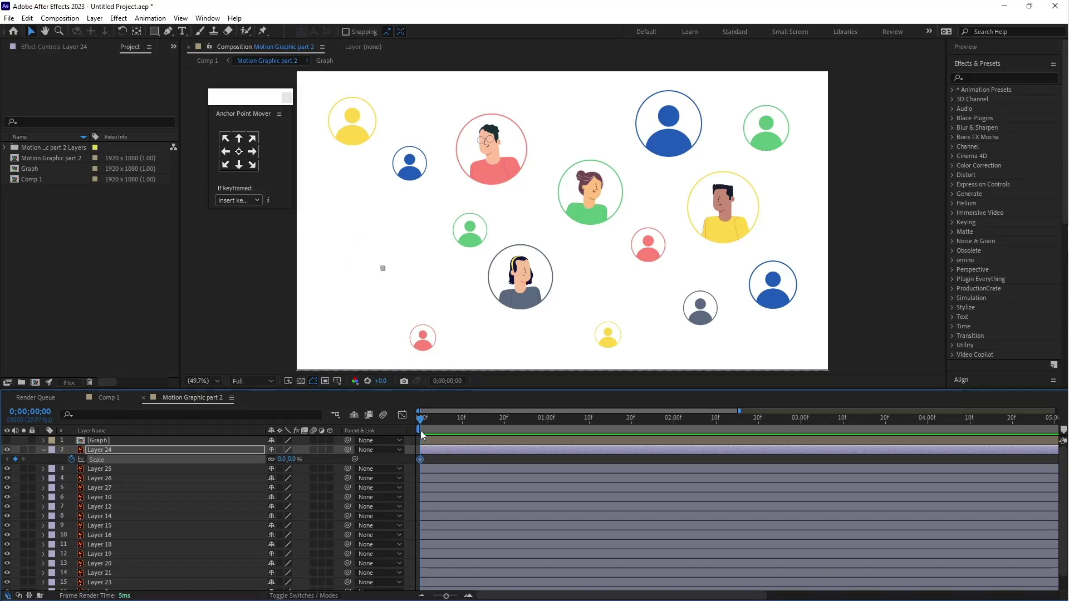
Step: Add Scale keyframes to Layer 24 of 105% at frame 7 and 95% at frame 14
left_click_drag(422, 424, 451, 428)
left_click(284, 459)
type("105")
key("Return")
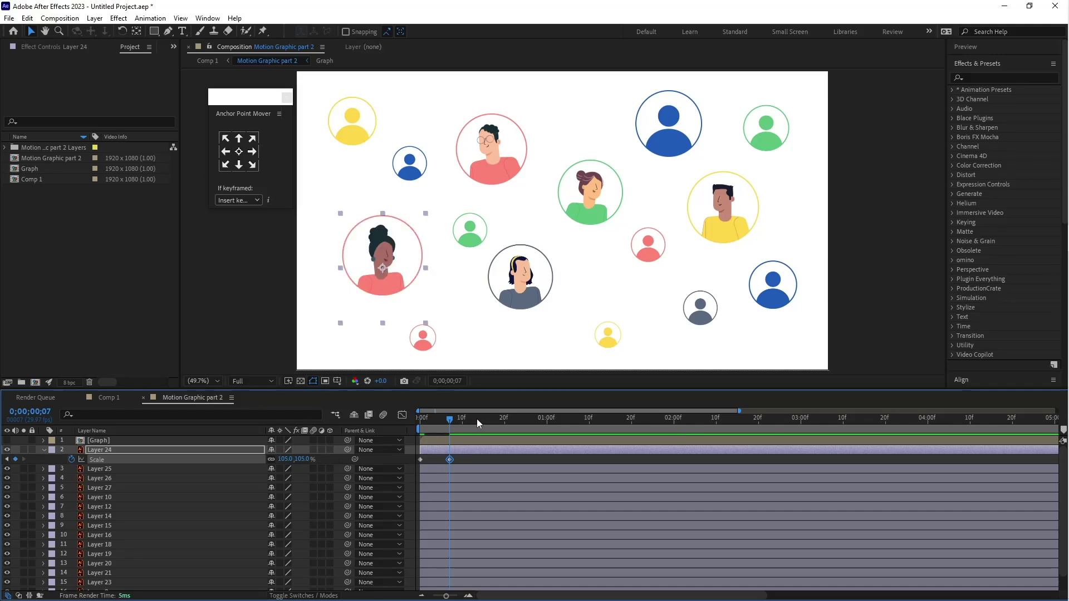
left_click_drag(454, 426, 479, 426)
left_click(286, 459)
type("95")
key("Return")
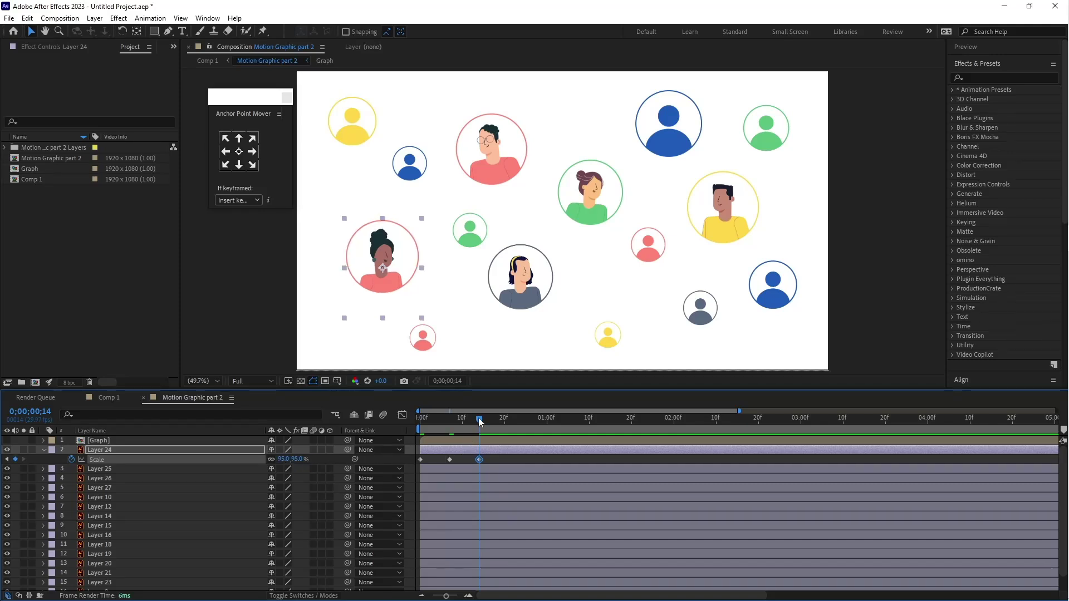
Step: Add Scale keyframes to Layer 24 of 102% at frame 21 and 100% at frame 29
left_click_drag(481, 421, 513, 426)
left_click(286, 459)
type("102")
key("Return")
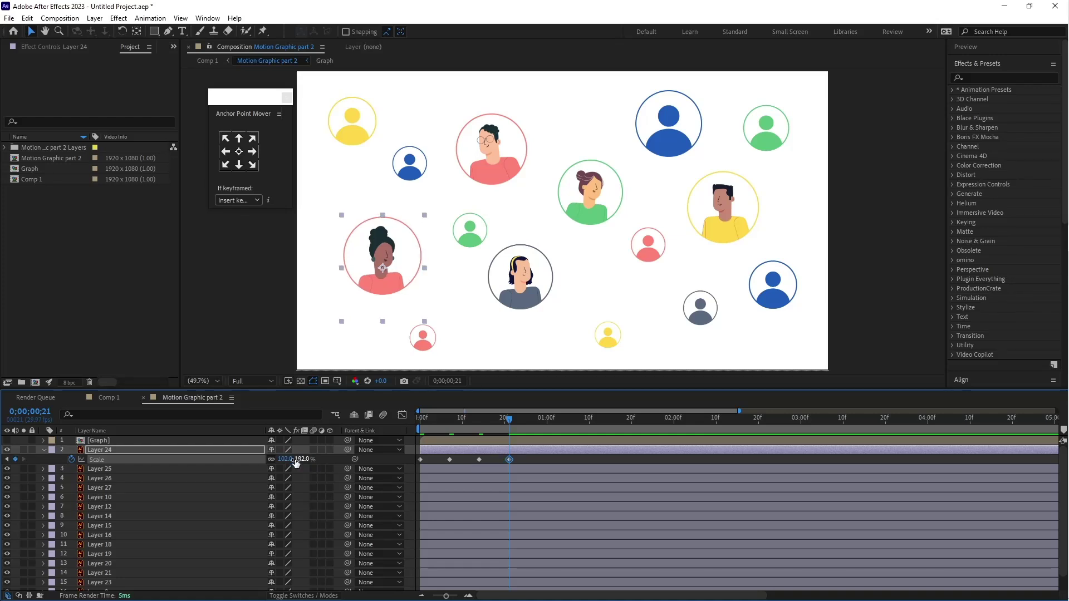
left_click_drag(508, 423, 544, 429)
left_click(282, 459)
type("10")
key("Return")
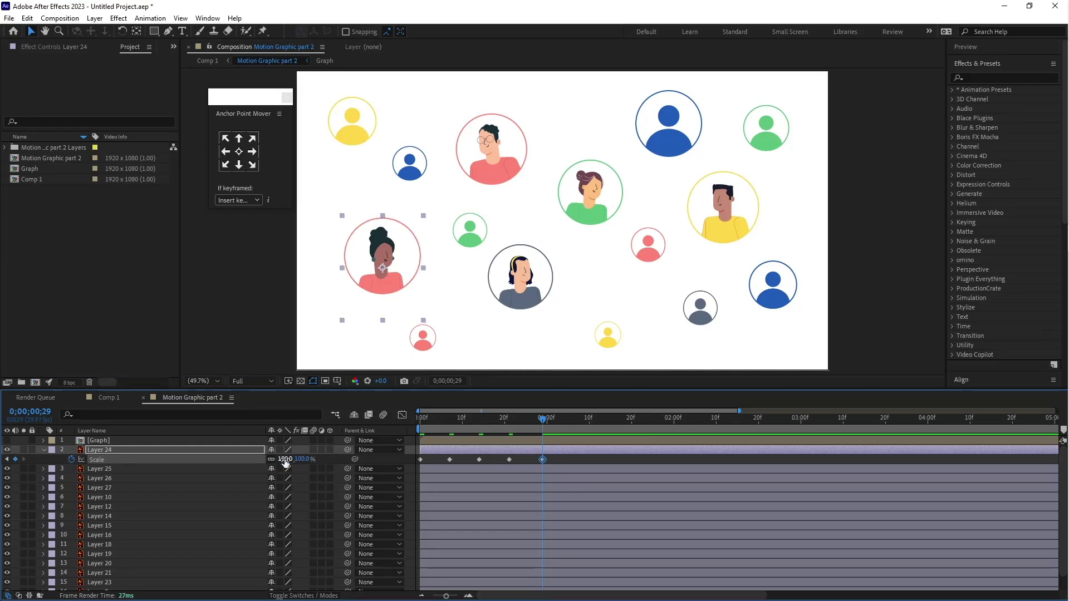
Step: Apply Easy Ease to all five Scale keyframes of Layer 24 and preview the animation
left_click(563, 461)
left_click_drag(569, 459, 407, 464)
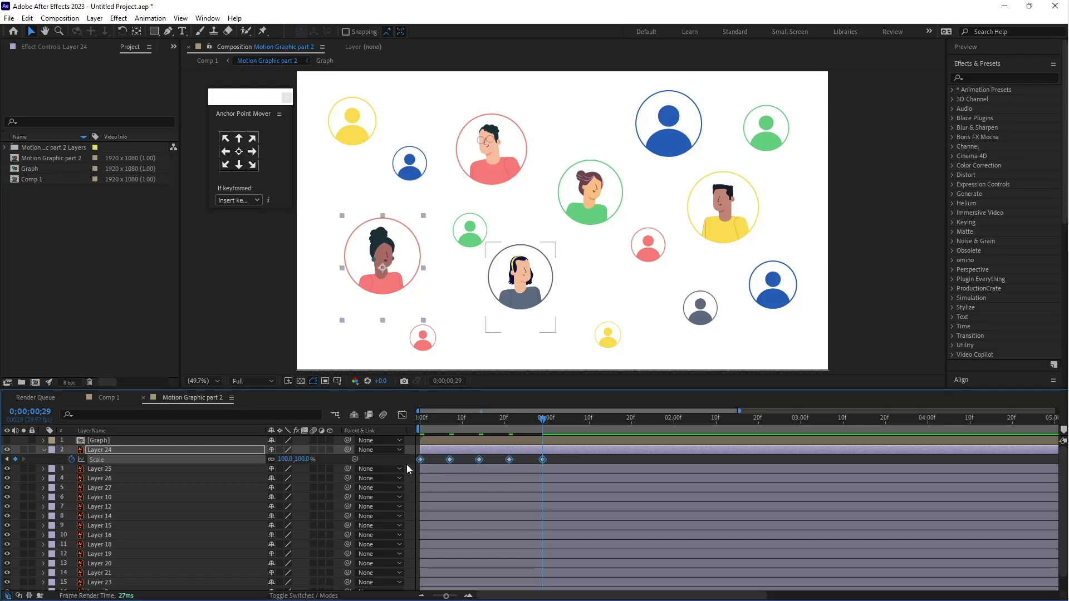
right_click(542, 458)
mouse_move(580, 453)
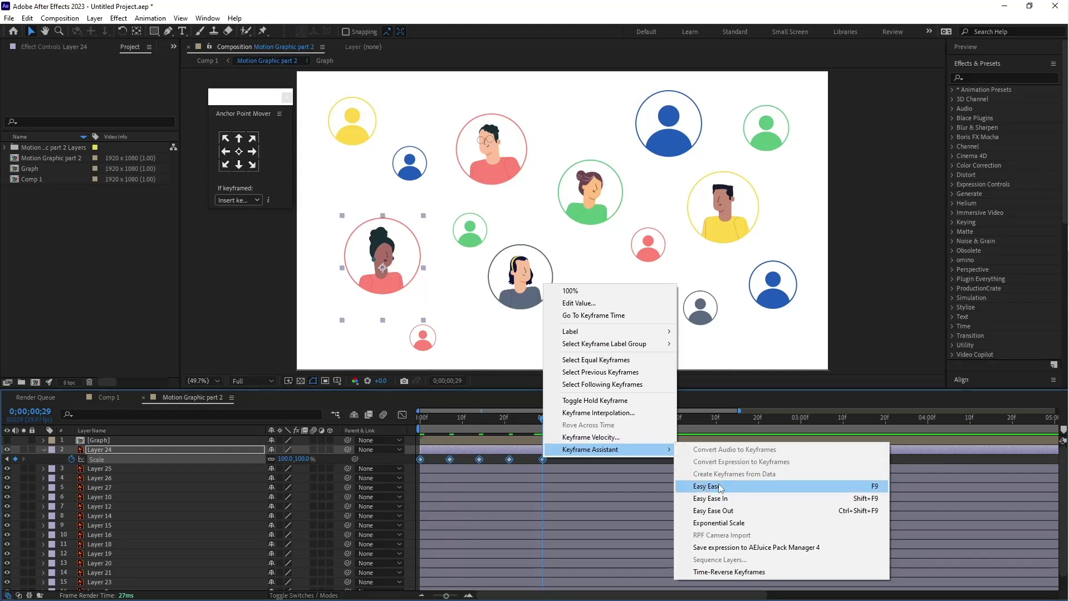
left_click(758, 487)
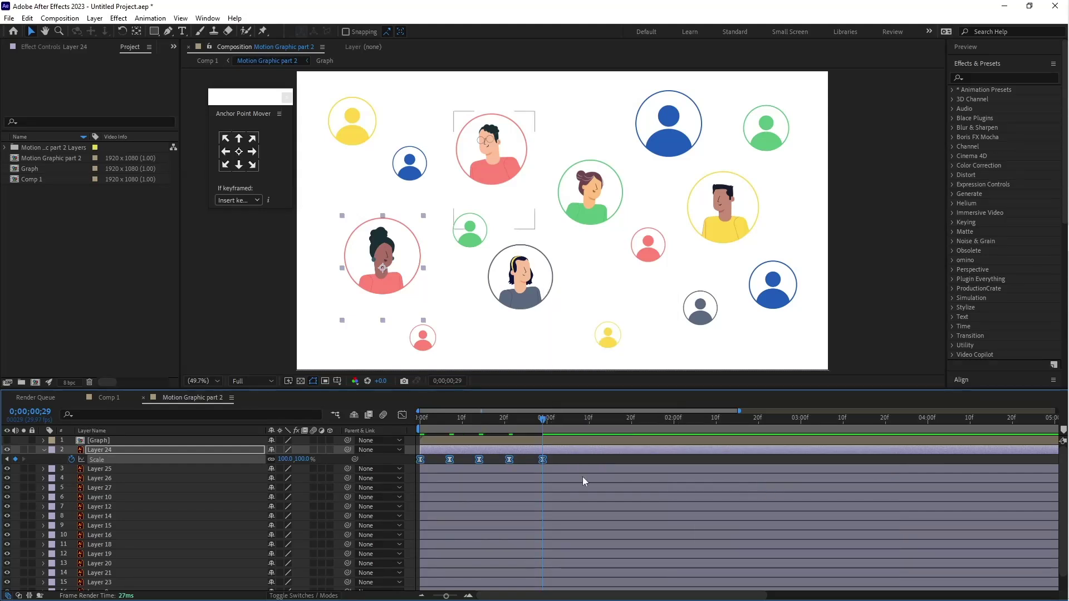
left_click(567, 457)
key("Home")
key("space")
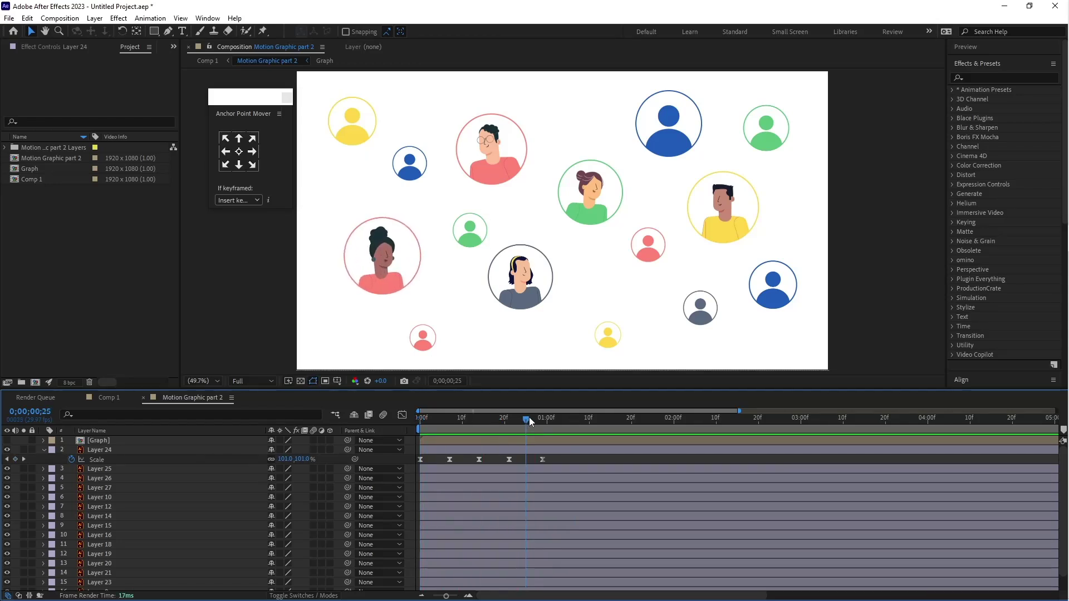
key("space")
Step: Compress Layer 24's Scale keyframes proportionally so the last one falls at about frame 22, and preview the faster animation
left_click_drag(572, 455, 402, 470)
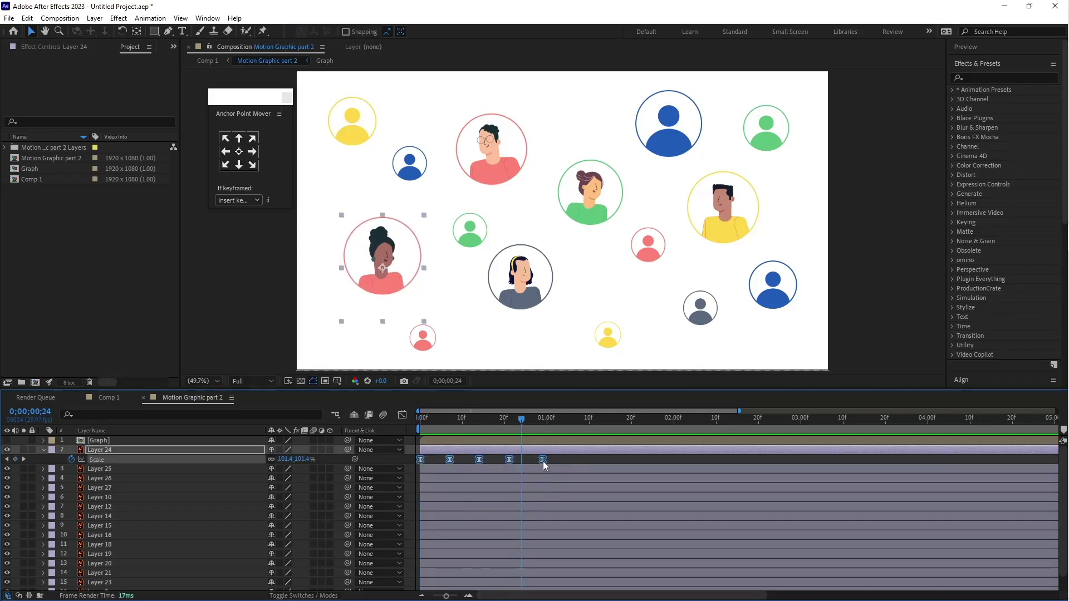
left_click_drag(543, 464, 513, 464)
left_click_drag(521, 419, 421, 419)
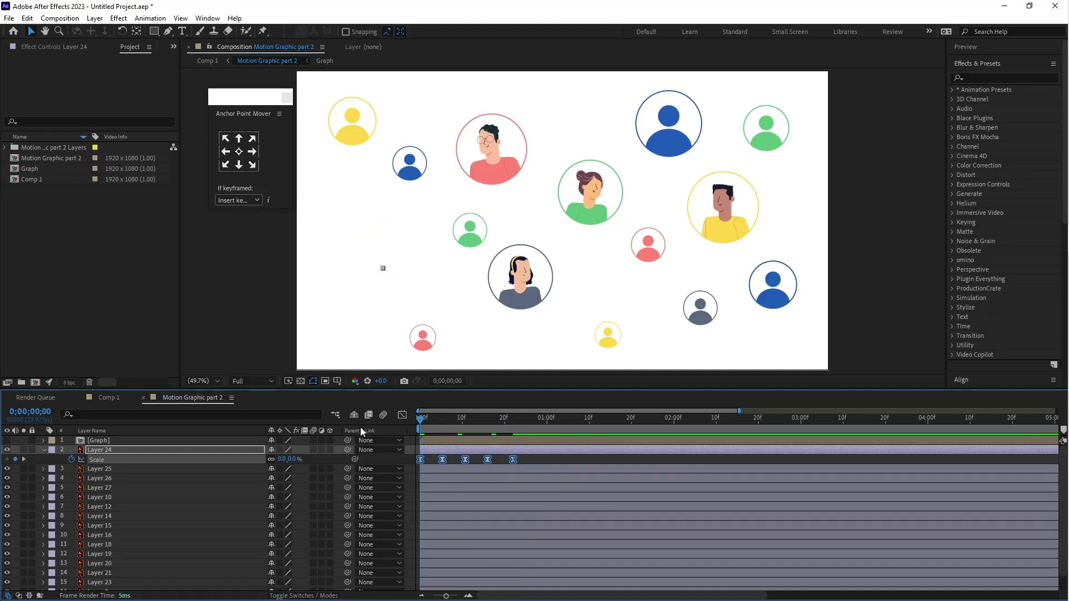
key("space")
key("space")
Step: Copy Layer 24's five Scale keyframes, paste them at frame 0 onto Layers 25 through 9, and reveal the pasted keyframes
key("minus")
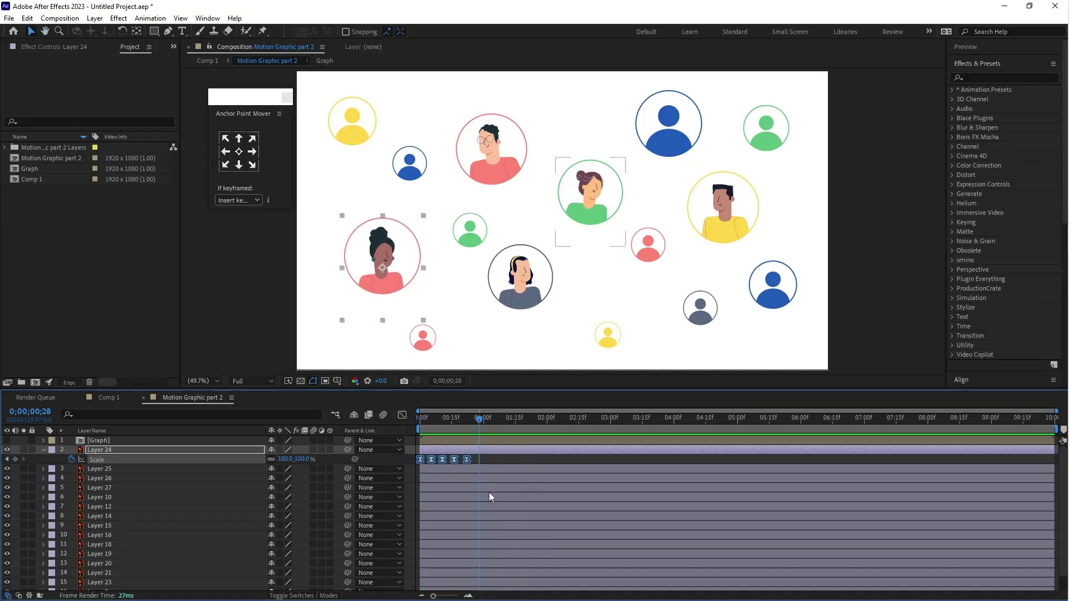
left_click_drag(477, 417, 333, 436)
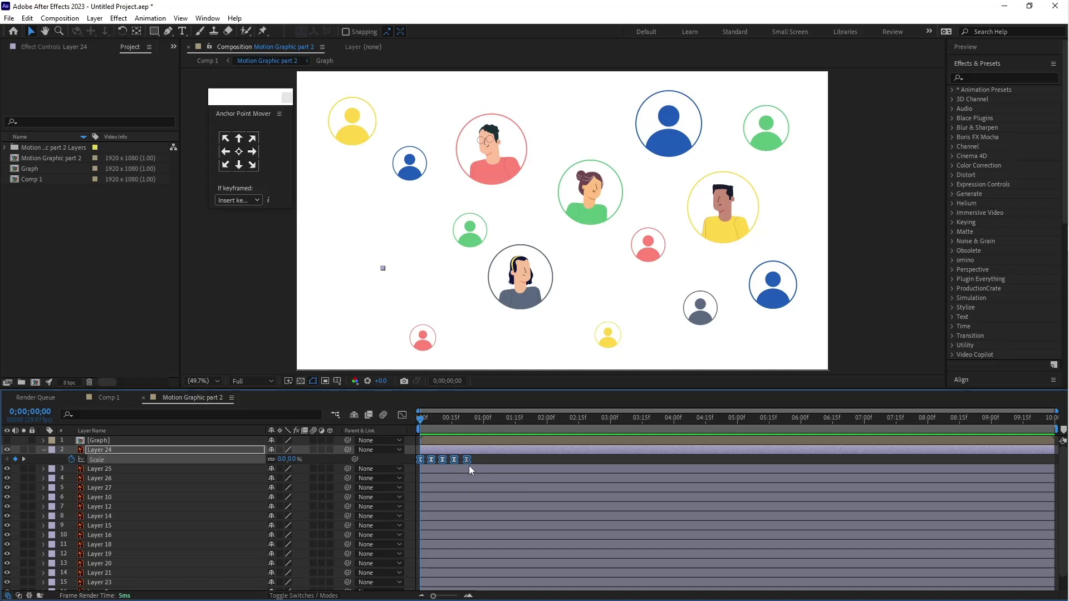
left_click(28, 18)
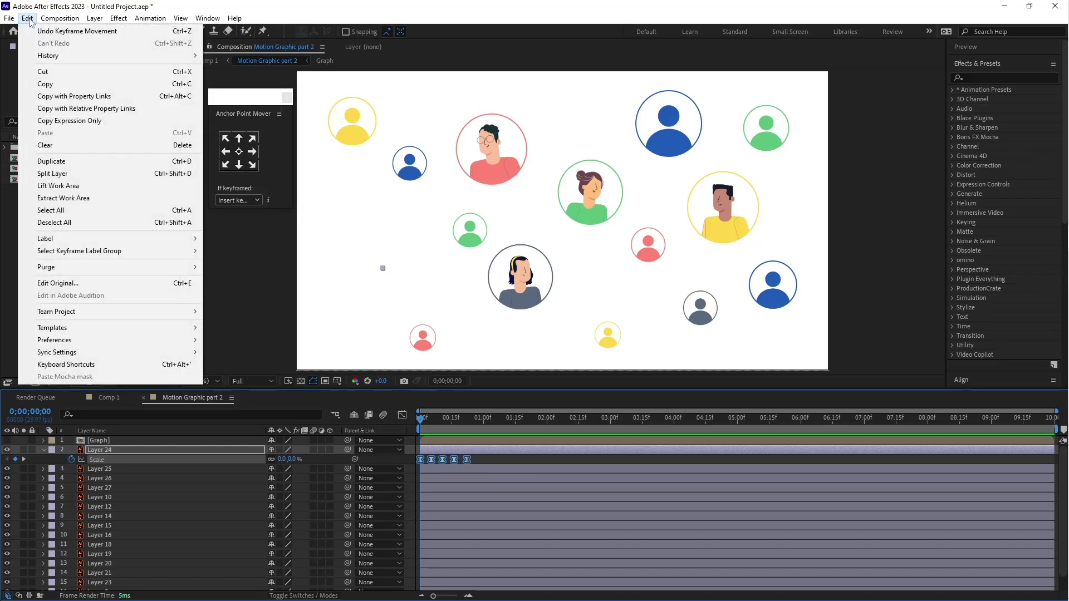
left_click(81, 87)
left_click(425, 469)
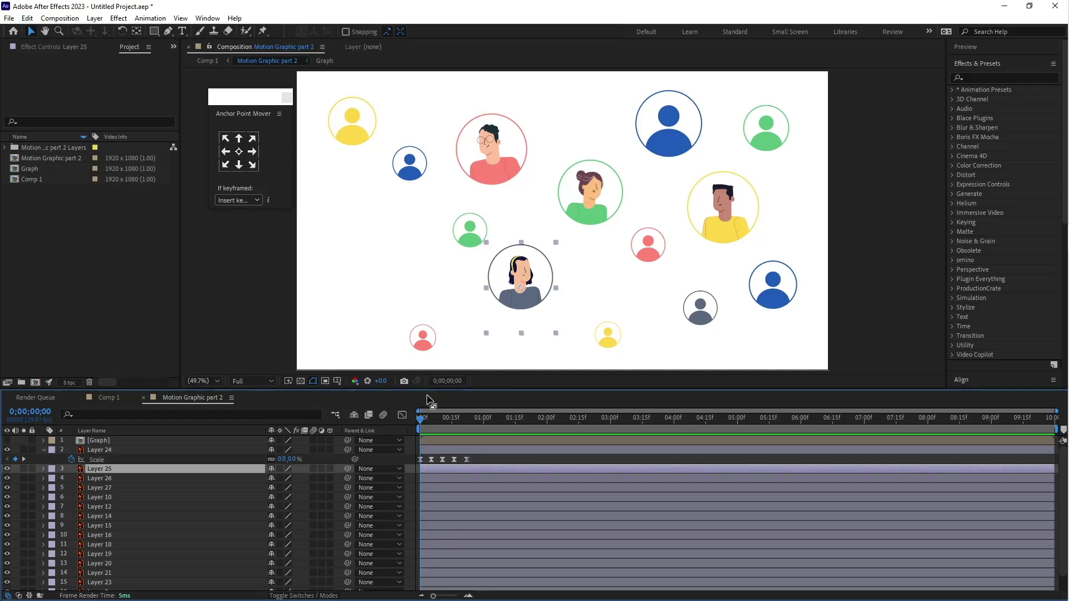
left_click_drag(428, 397, 428, 325)
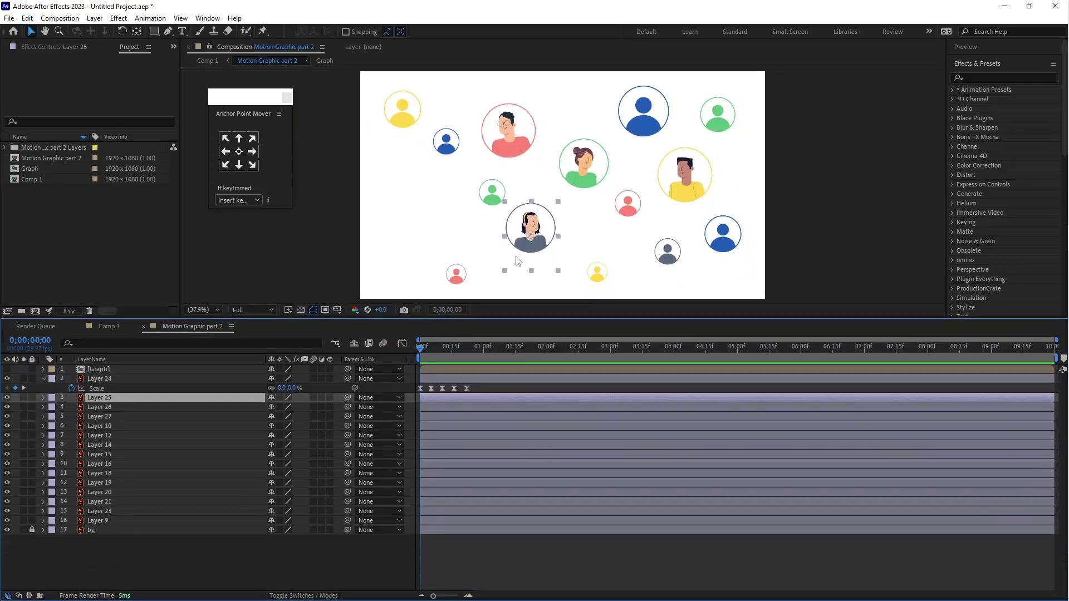
left_click(100, 522, "shift")
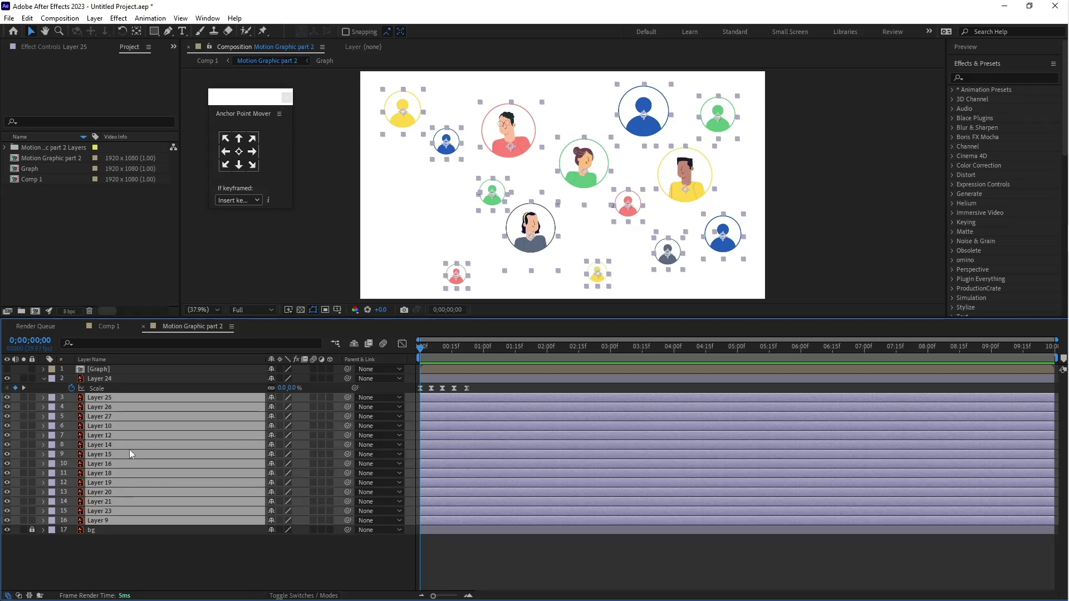
left_click(28, 18)
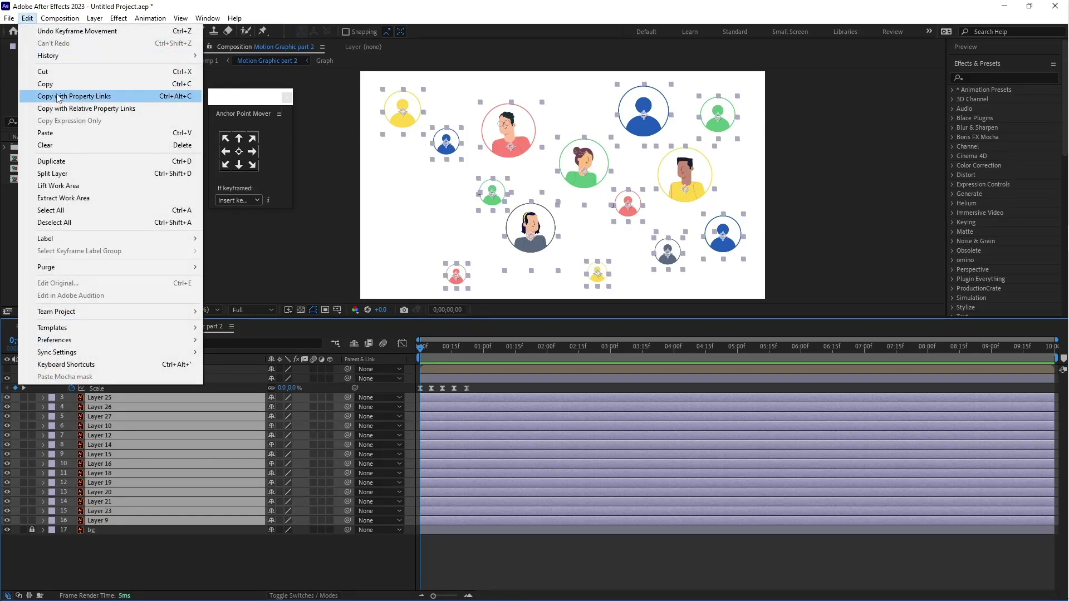
left_click(63, 135)
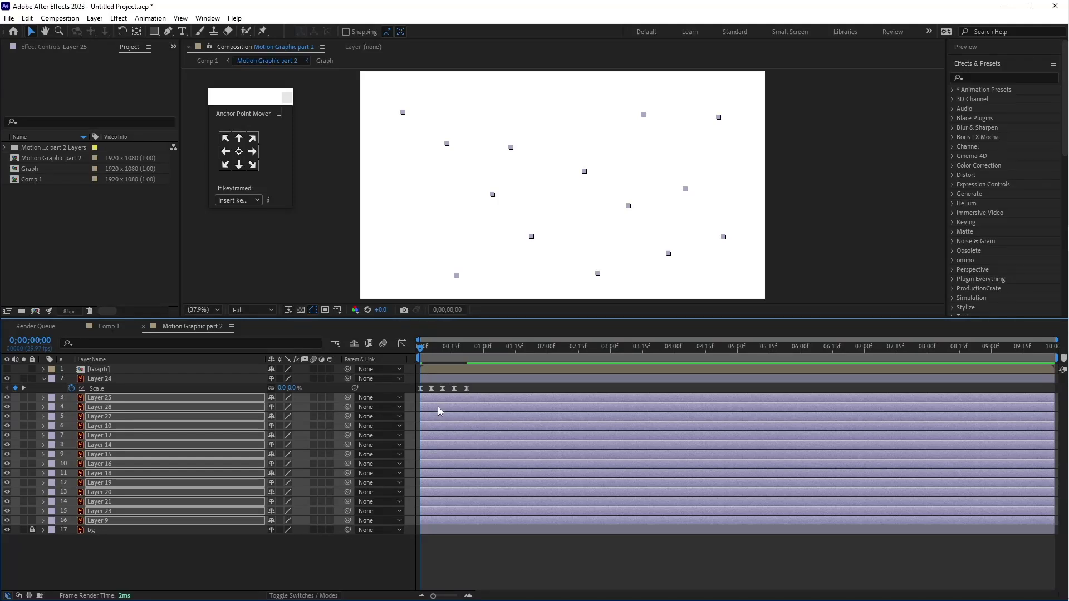
key("u")
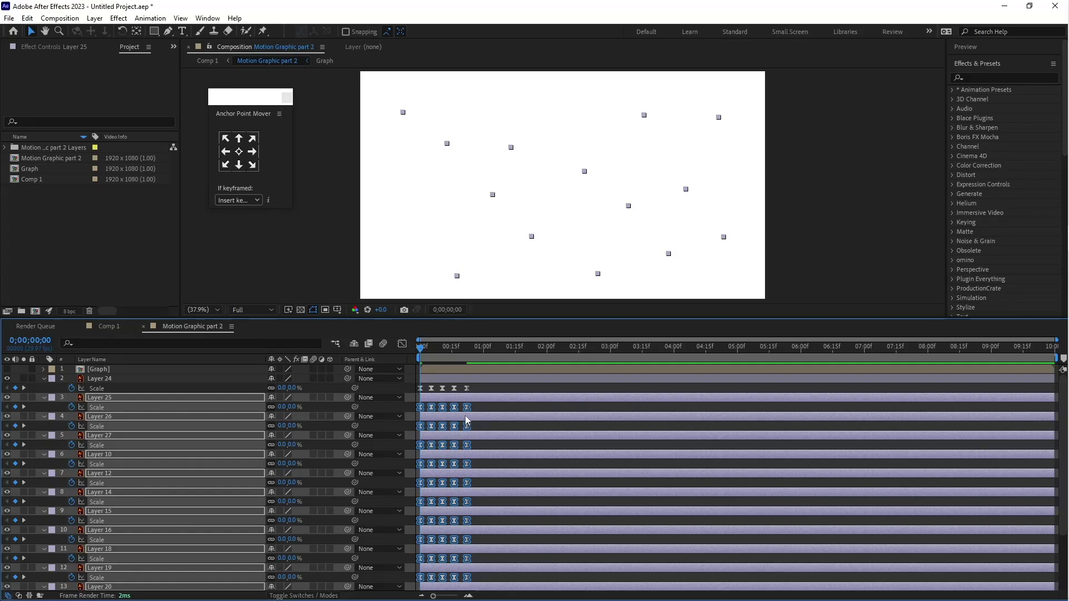
Step: Preview the pop-in animation with all the people icons scaling up together
left_click(468, 596)
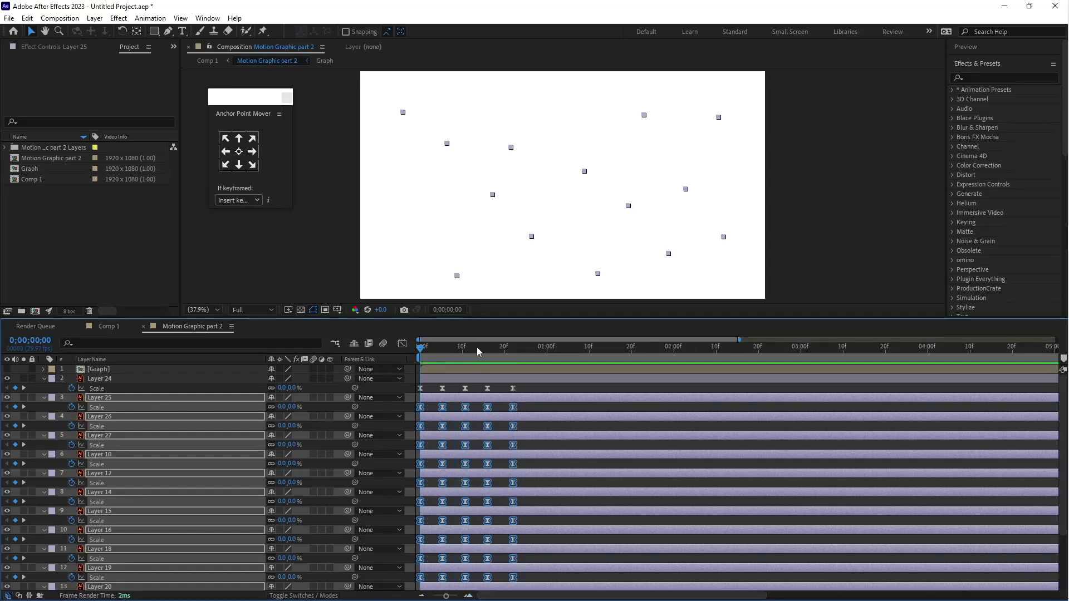
left_click_drag(446, 323, 456, 405)
key("space")
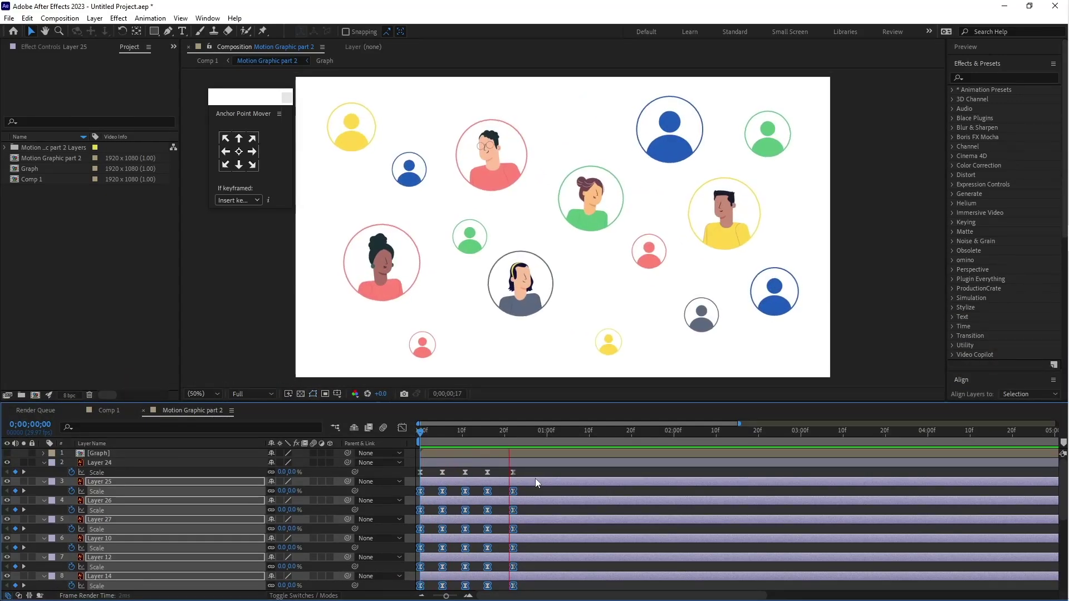
key("space")
key("space")
key("space")
key("space")
key("space")
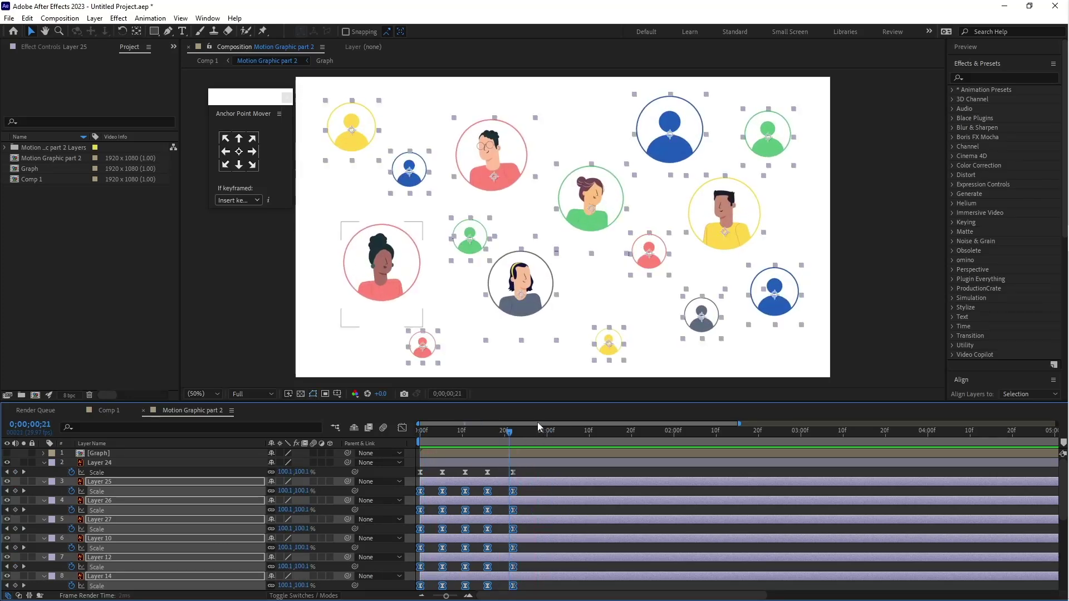
Step: Shift Layer 24 and Layer 26 about 3 frames later in the timeline
left_click_drag(530, 407, 530, 316)
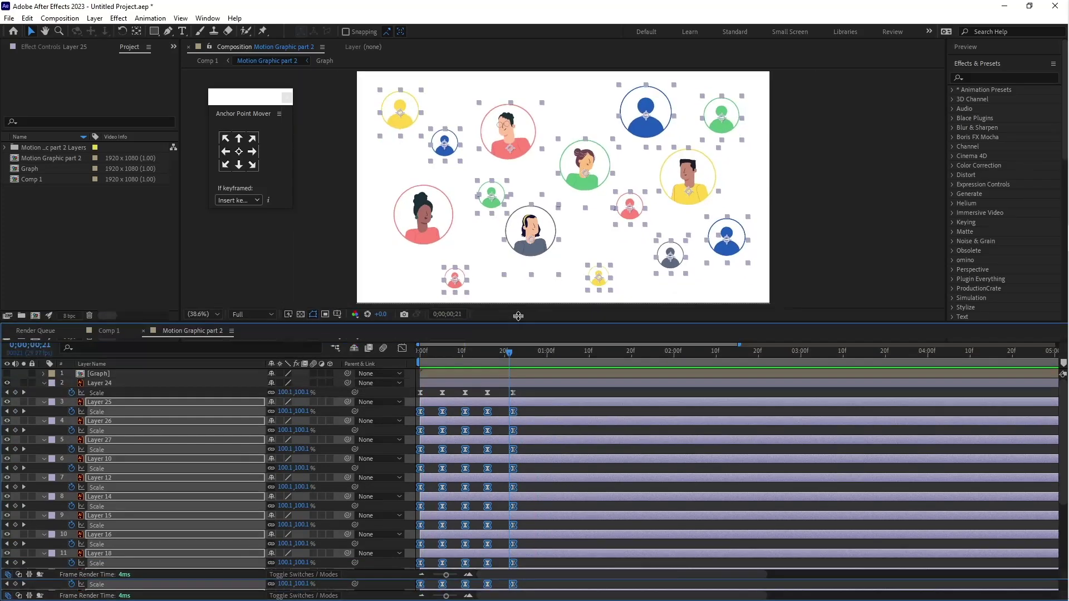
left_click(503, 391)
left_click(455, 371)
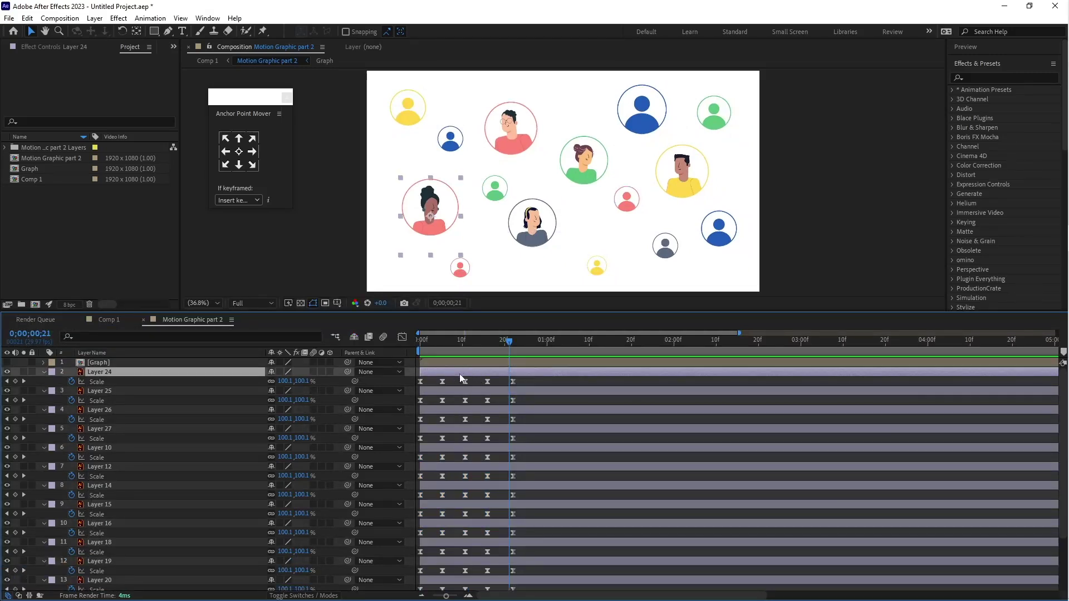
left_click_drag(450, 372, 462, 372)
left_click(459, 392)
left_click(465, 410)
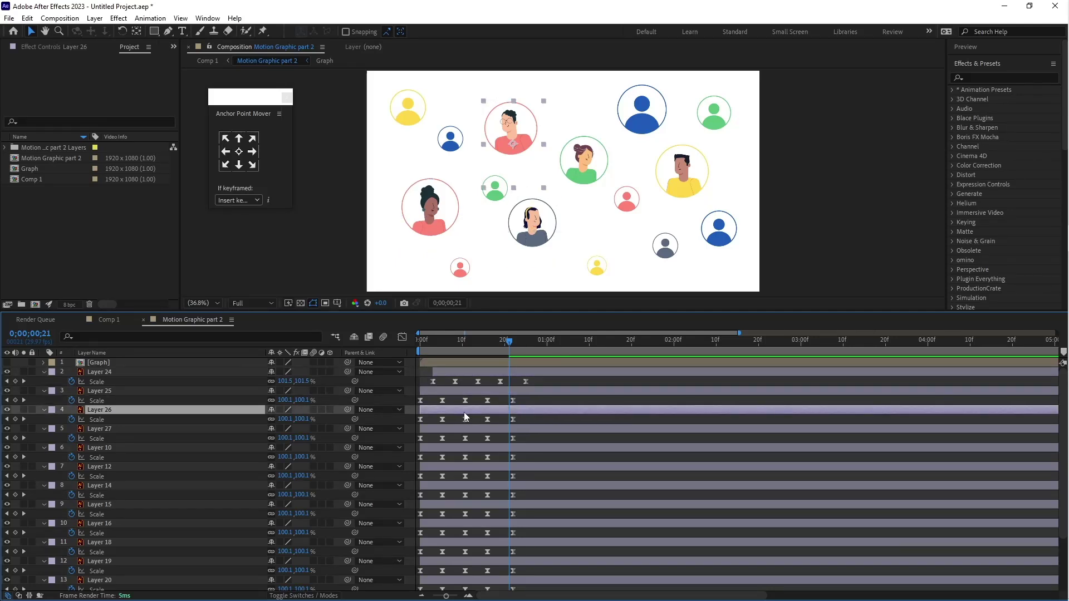
left_click_drag(467, 411, 480, 411)
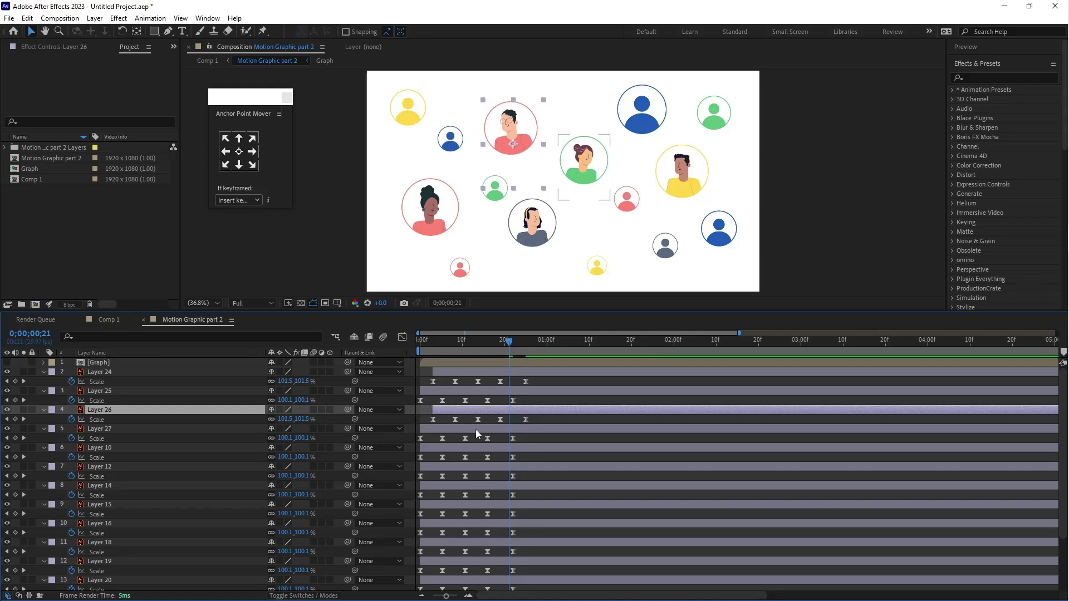
Step: Stagger more icons by shifting Layer 10 about 4 frames later, Layer 14 about 1 frame, and Layers 15 and 18 about 3 frames
left_click(476, 430)
left_click(459, 446)
left_click_drag(449, 448, 473, 540)
left_click(464, 524)
scroll(473, 540, "down", 2)
key("alt+Page_Down")
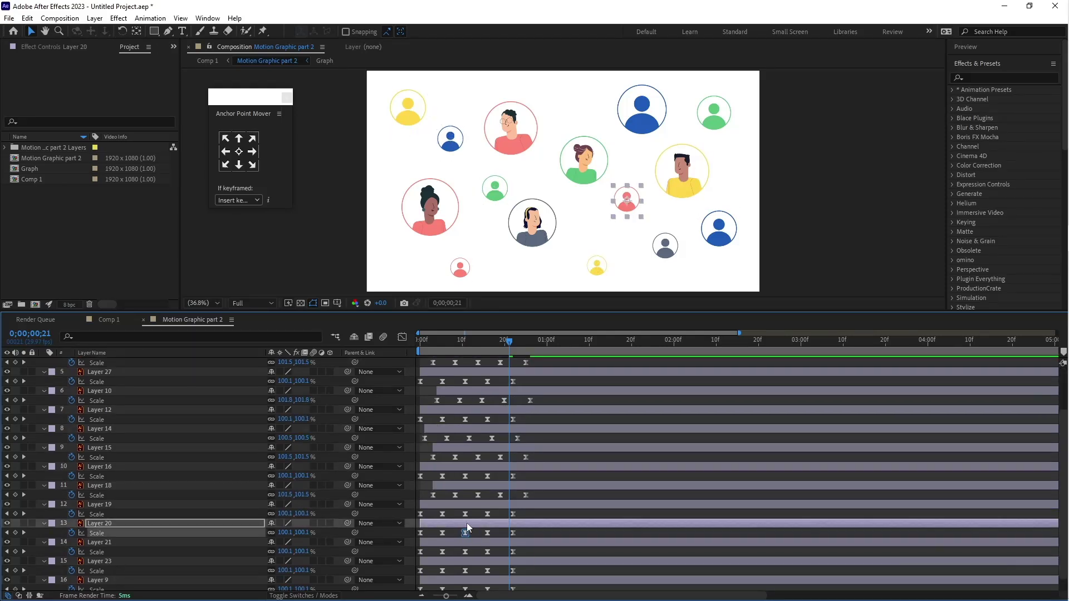
Step: Shift Layer 20 and Layer 9 about 1 frame later and Layer 23 about 3 frames later
scroll(473, 536, "down", 1)
left_click(477, 547)
key("alt+Page_Down")
key("alt+Page_Down")
key("alt+Page_Down")
left_click(460, 567)
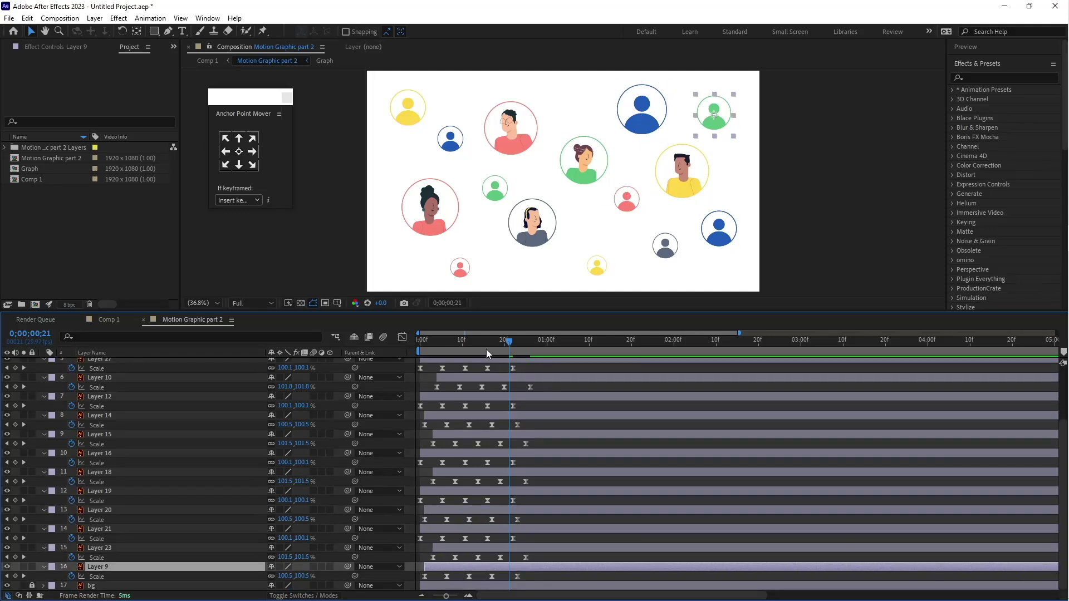
Step: Preview the staggered pop-in of the people icons from the beginning of the composition
key("Home")
scroll(528, 455, "up", 1)
scroll(528, 455, "up", 2)
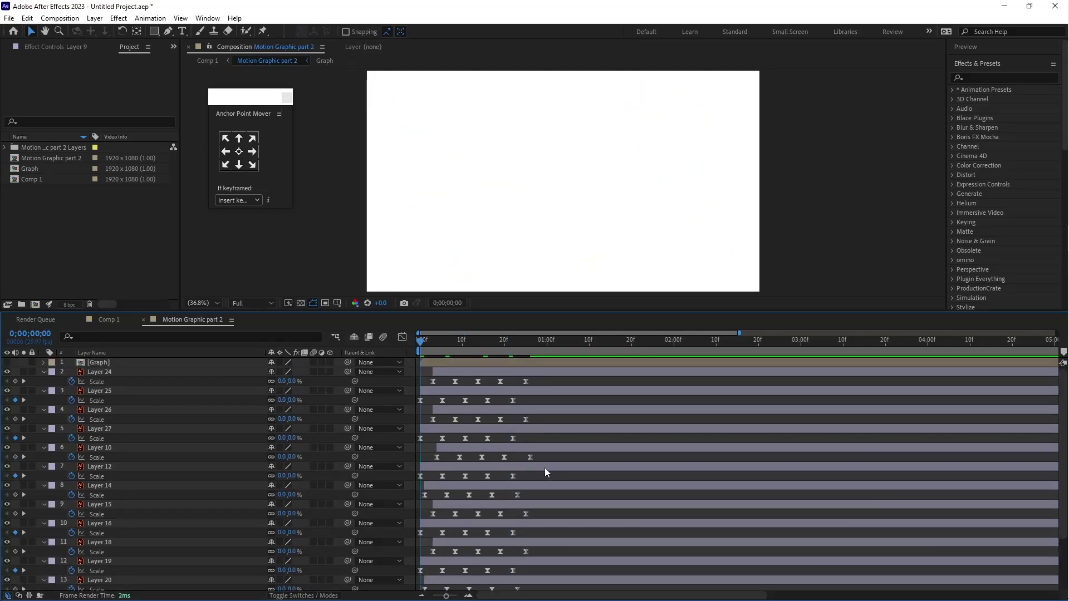
key("space")
key("space")
key("space")
key("space")
key("space")
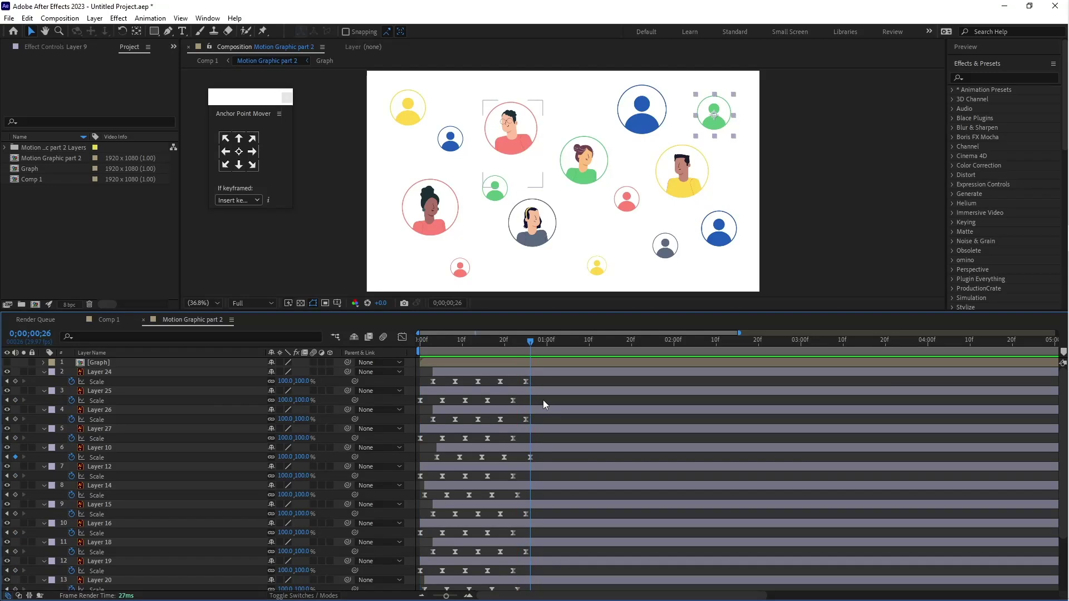
Step: Make the Graph layer visible and move its start to about 0;00;01;19, after the icons' pop-in
left_click(527, 374)
left_click(524, 363)
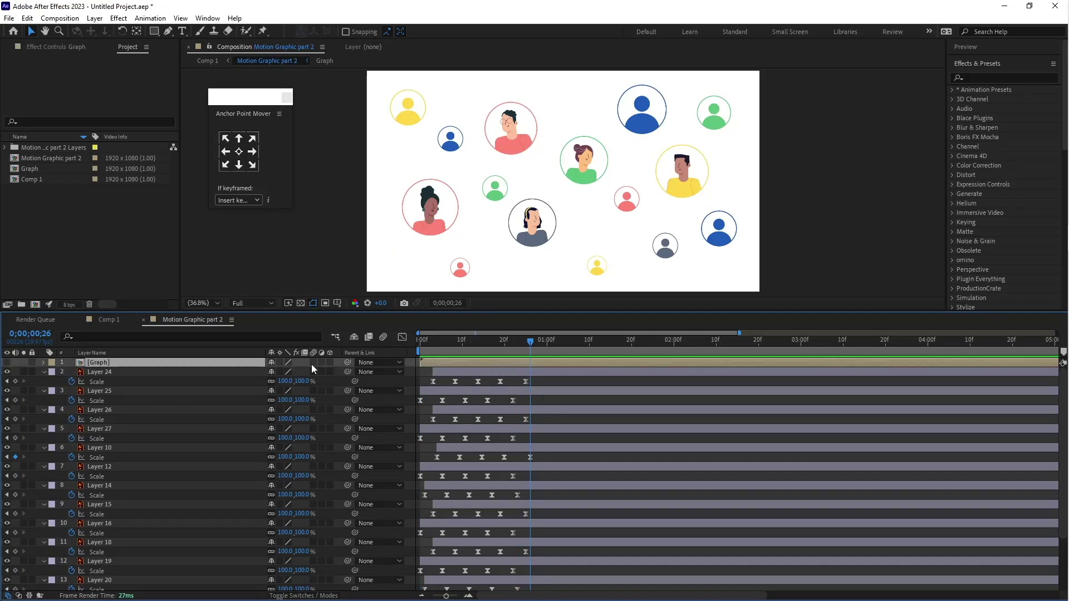
left_click(7, 363)
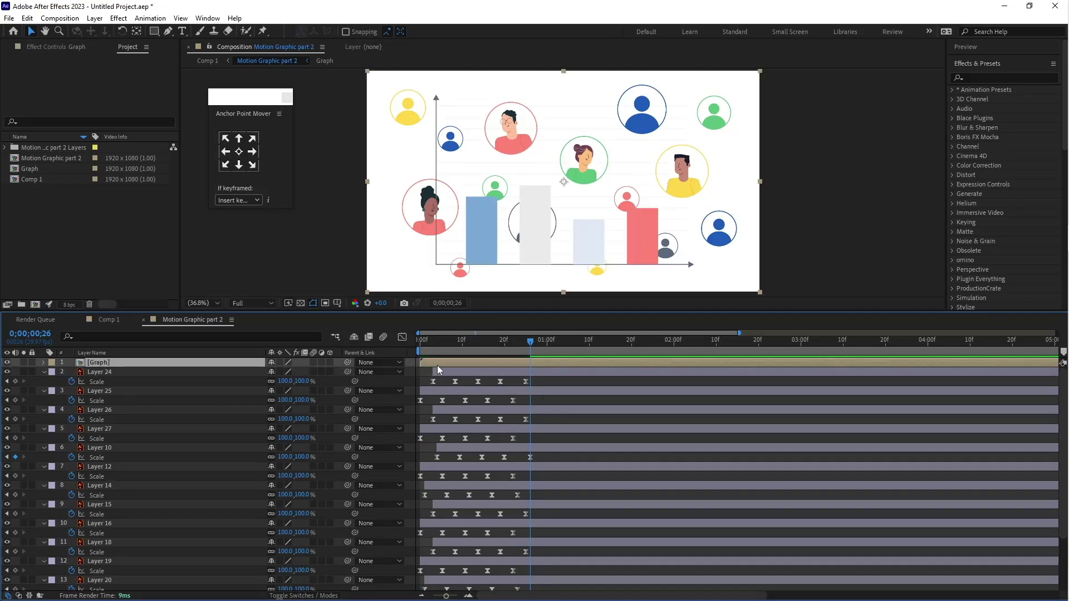
left_click_drag(426, 362, 629, 359)
key("minus")
key("minus")
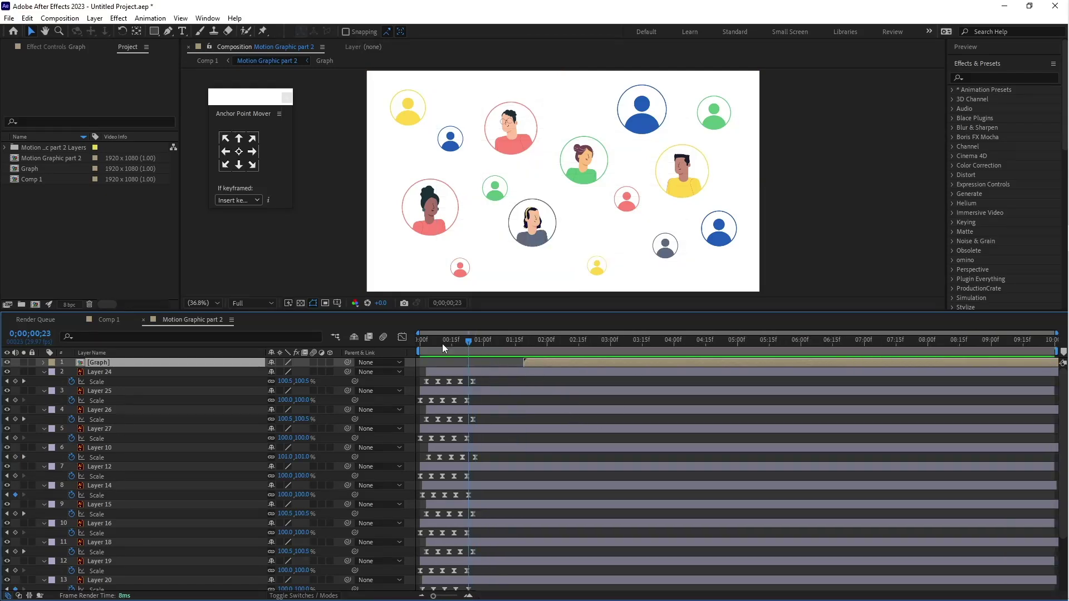
Step: Preview the icon animation and move the Graph layer's start to 0;00;01;17
key("Home")
key("space")
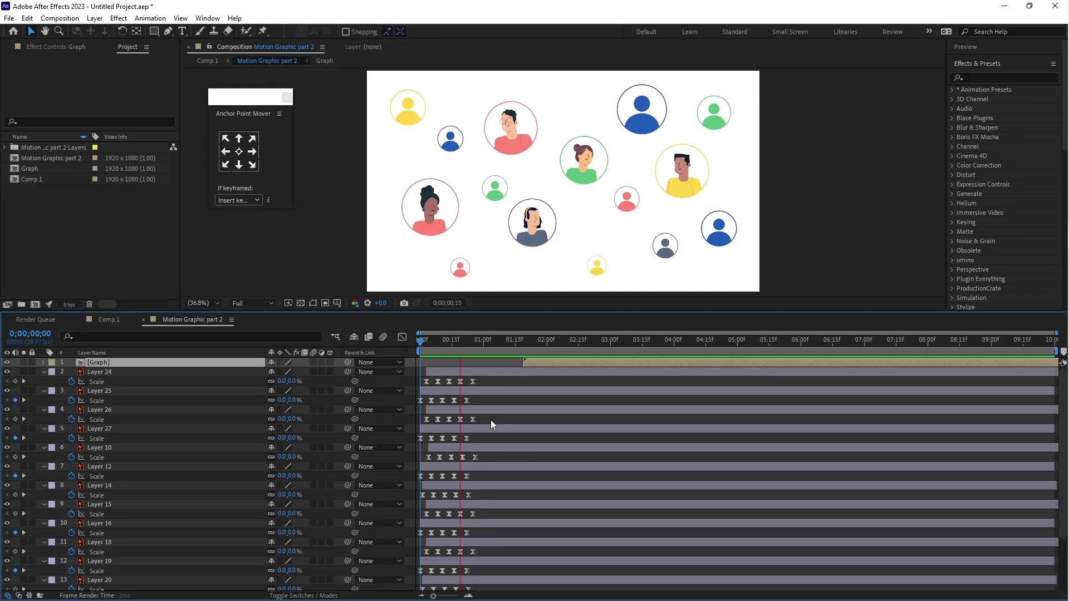
left_click(503, 342)
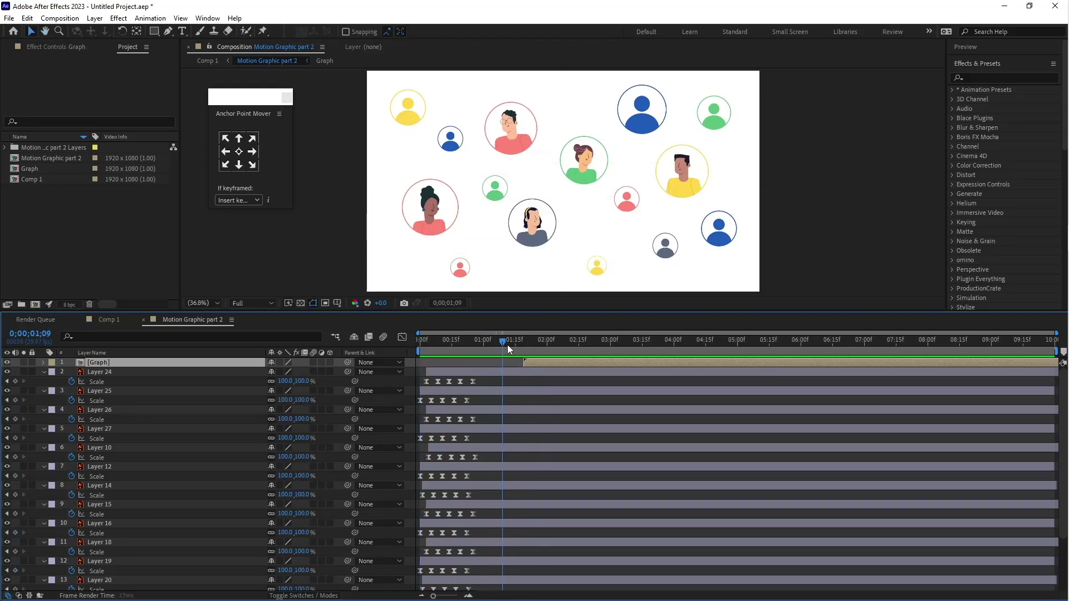
left_click_drag(521, 347, 522, 352)
key("bracketleft")
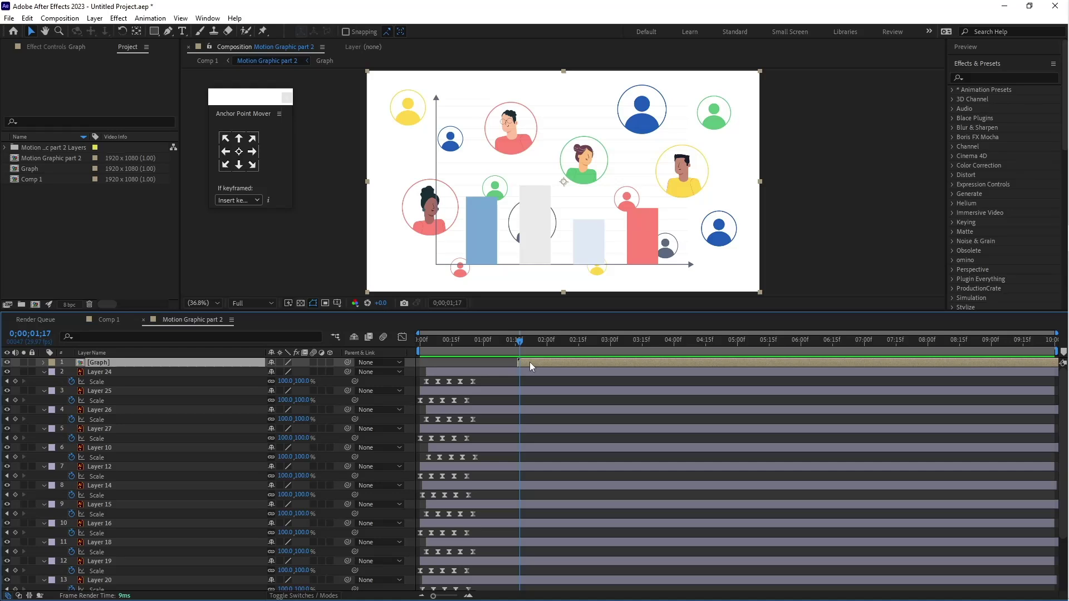
Step: Add Position and Scale keyframes to the Graph layer at 0;00;01;28 and again at about 0;00;02;10
key("s")
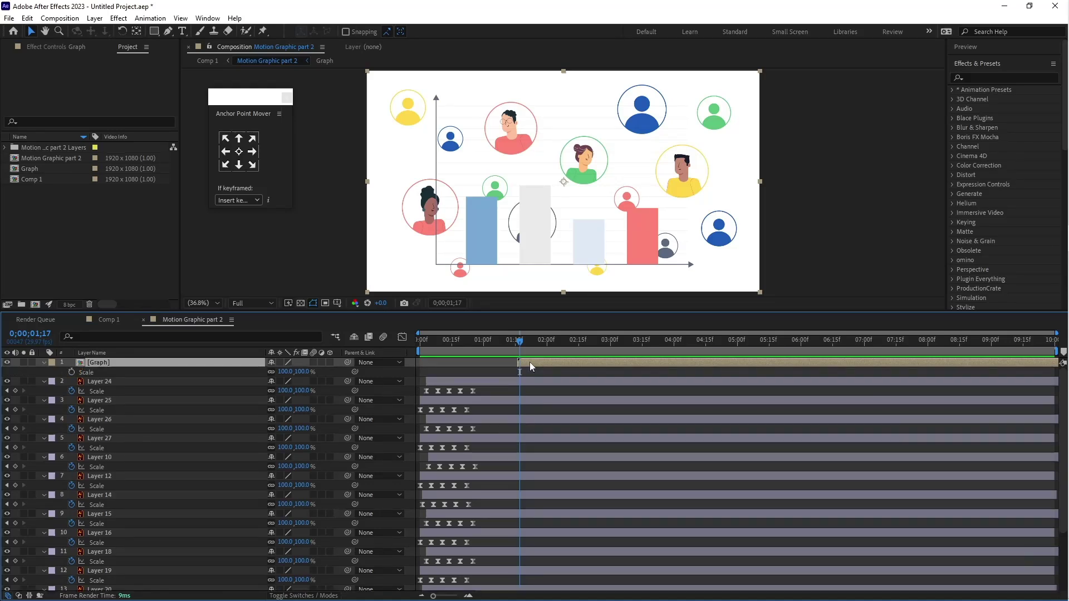
key("shift+p")
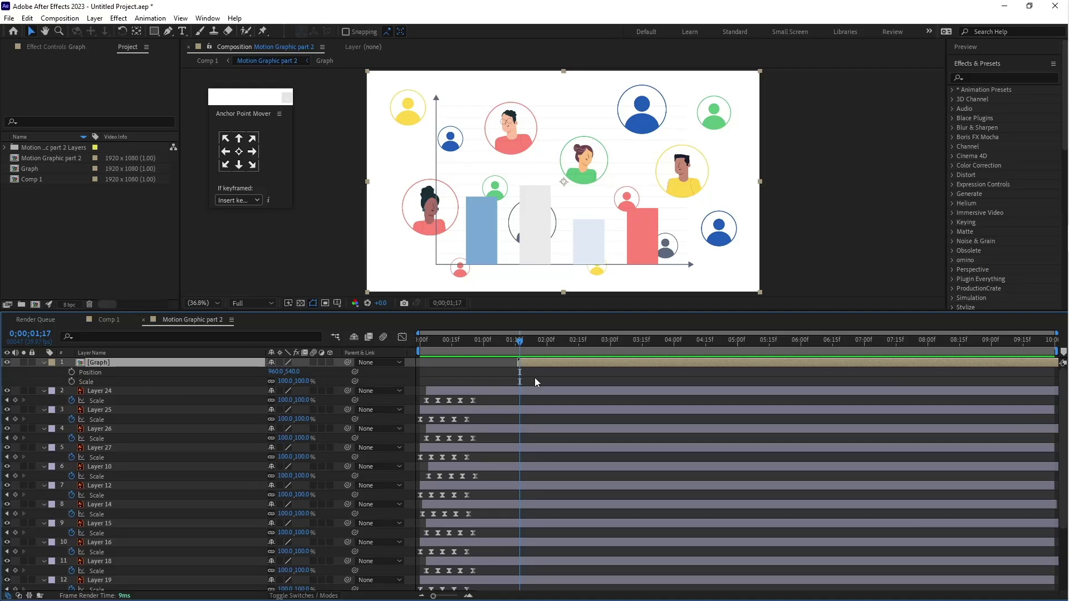
left_click_drag(521, 344, 536, 349)
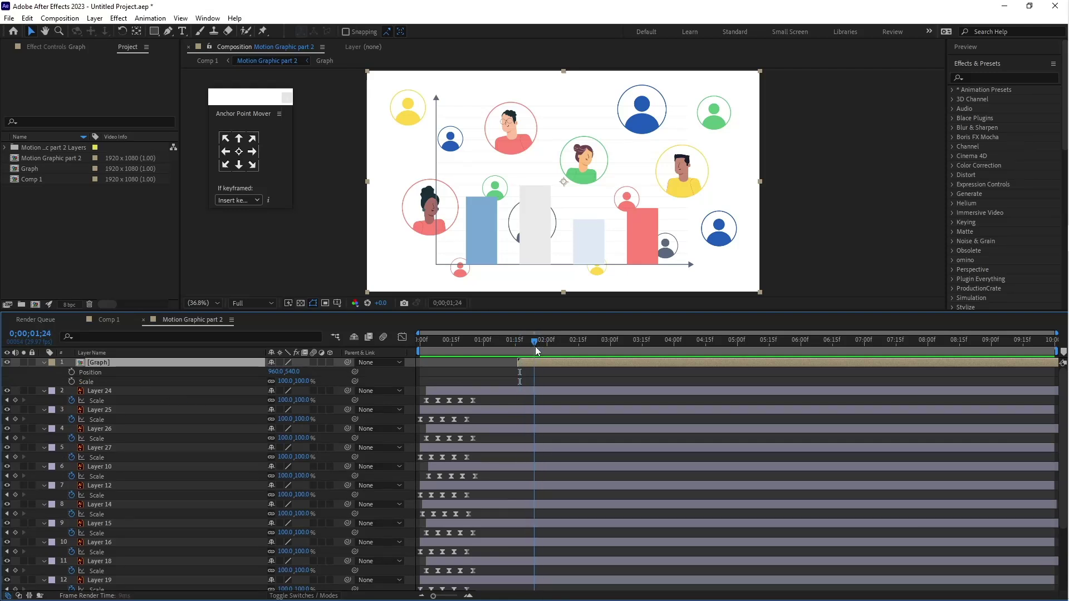
left_click(72, 372)
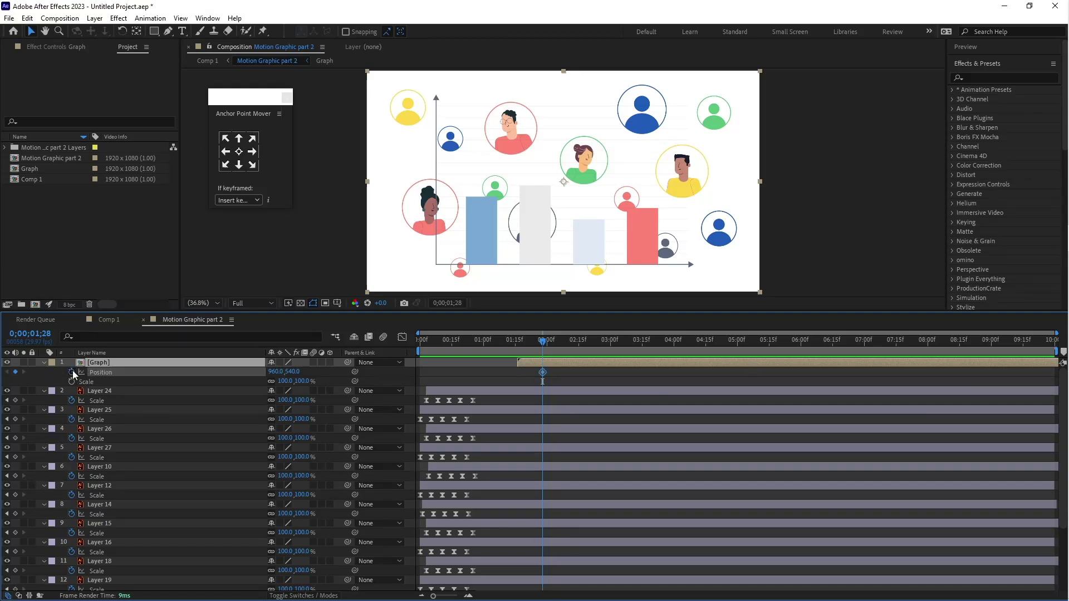
left_click(72, 381)
left_click_drag(543, 341, 569, 343)
left_click(15, 372)
left_click(15, 381)
Step: Set the Graph layer's Scale to 237% at its first keyframe, 0;00;01;28
scroll(552, 394, "up", 3)
left_click(540, 344)
left_click(540, 362)
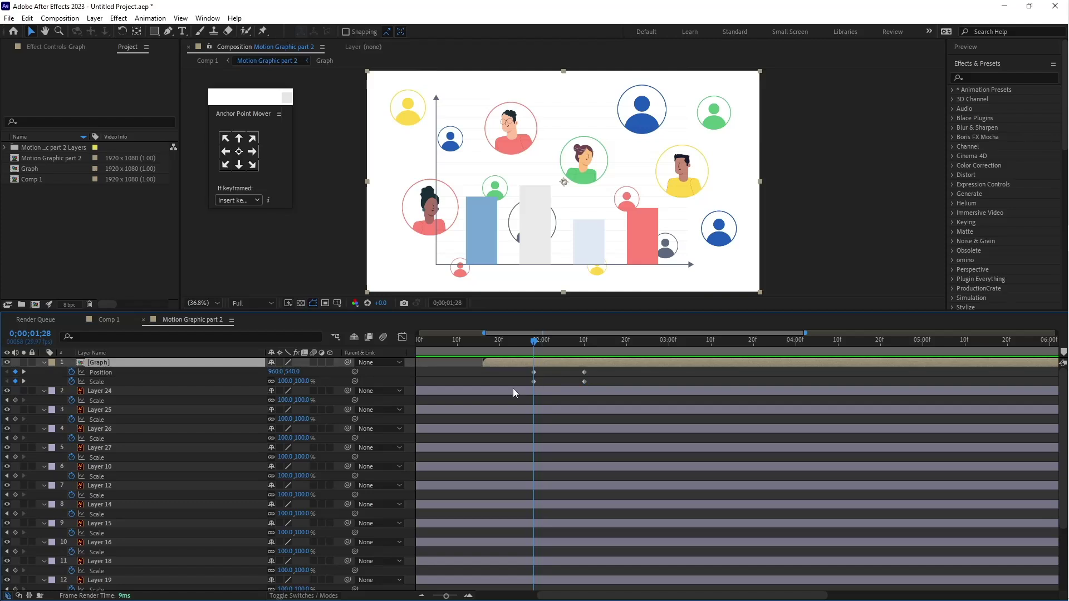
left_click(285, 381)
type("210")
key("Return")
left_click_drag(349, 382, 383, 386)
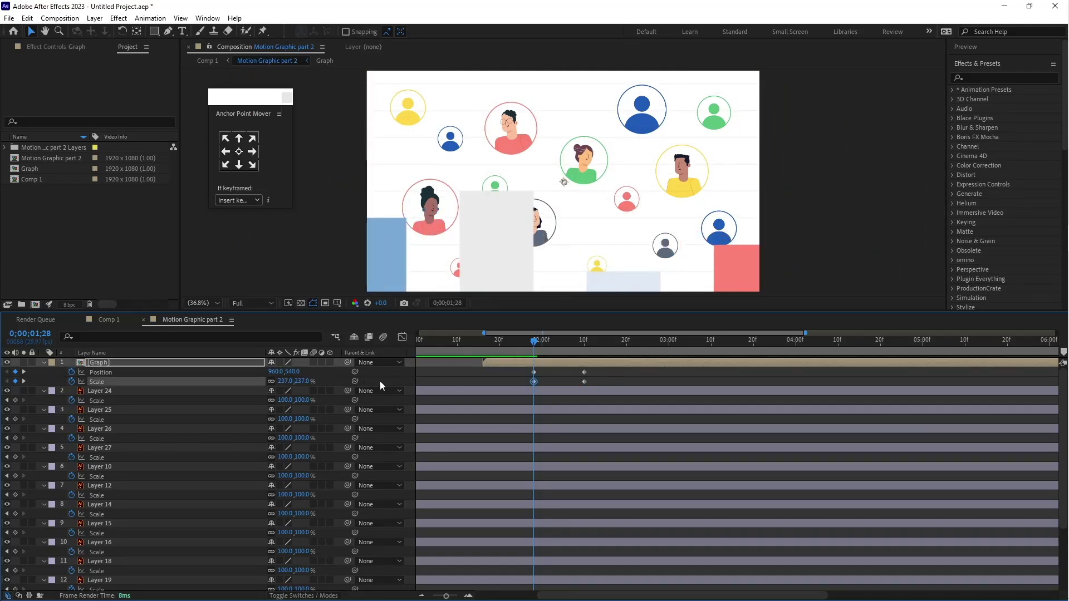
Step: Move the enlarged Graph layer to about 139.9, 510.1 at 0;00;01;28 and show the Title/Action Safe guides
left_click_drag(752, 279, 566, 269)
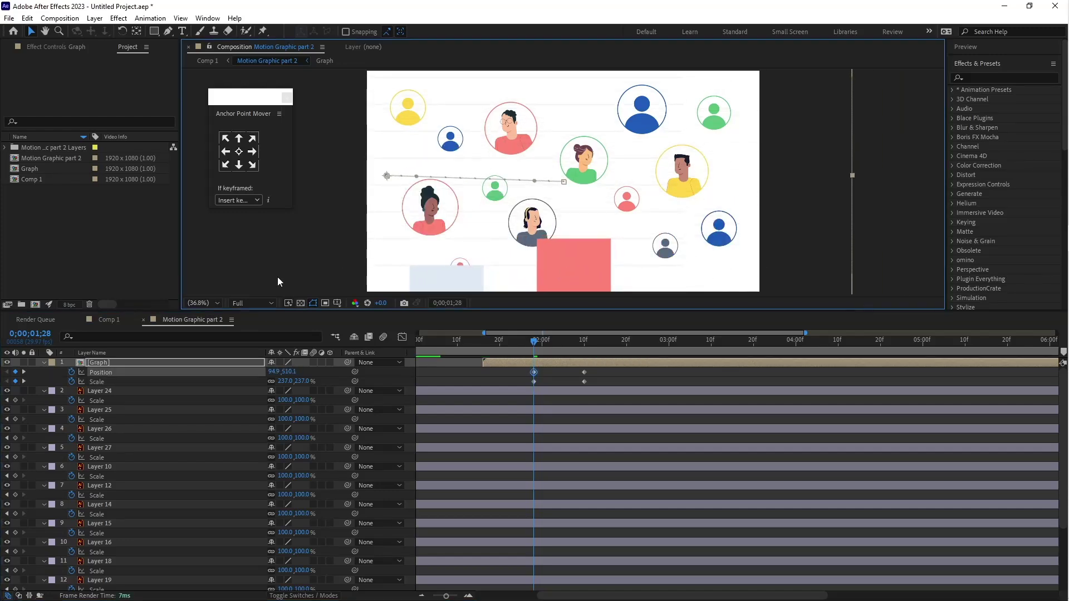
left_click_drag(274, 371, 300, 372)
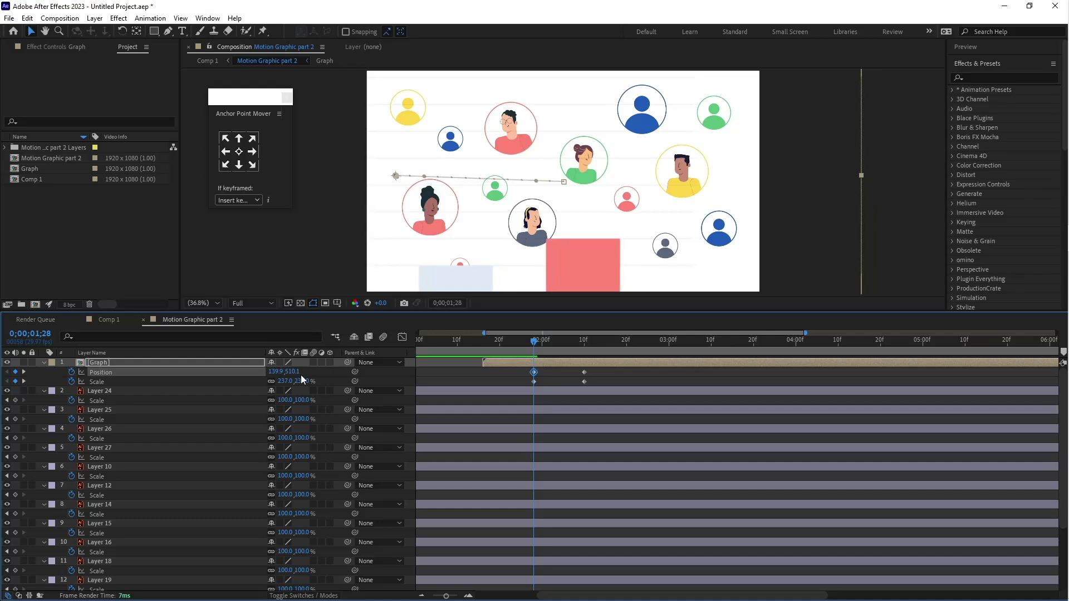
left_click(338, 304)
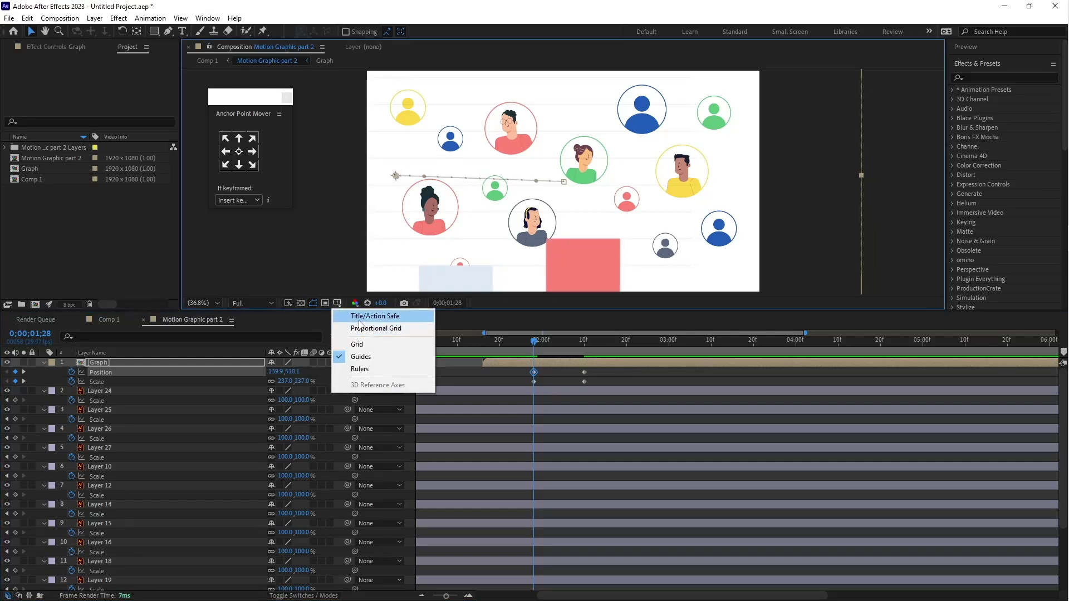
left_click(386, 322)
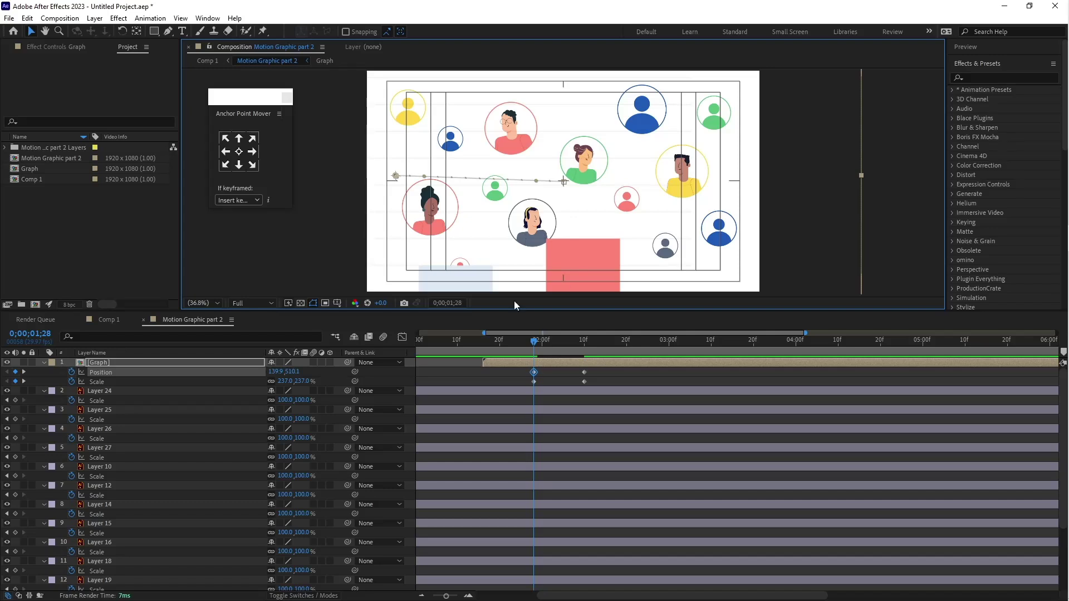
Step: Set the Graph layer's Scale to 320% at 0;00;01;28 and centre its red bar at the frame's lower edge, position about -270.9, 550.9
left_click(285, 382)
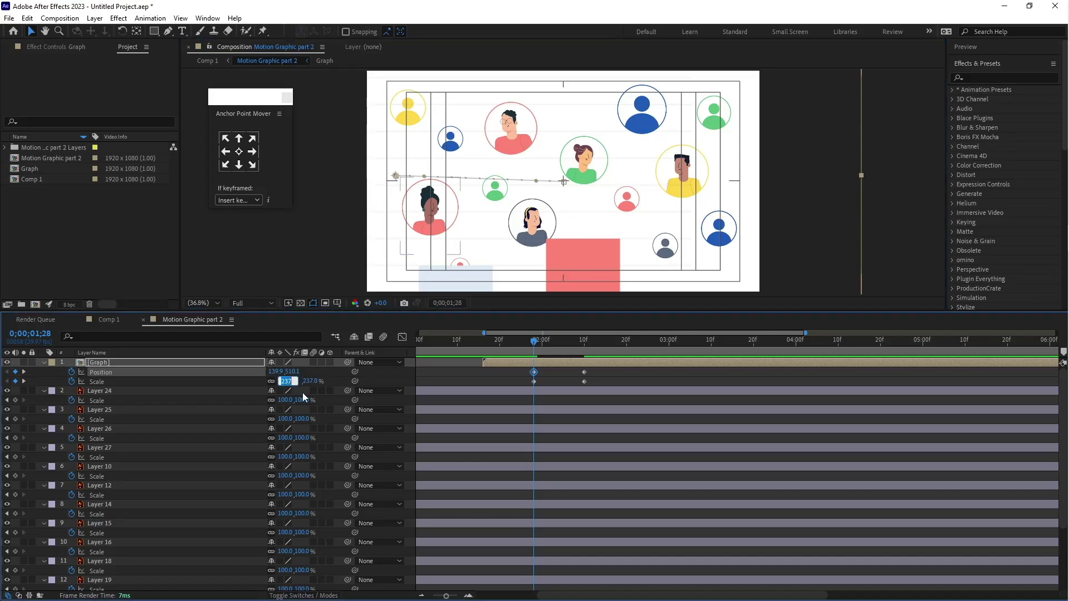
type("320")
key("Return")
left_click_drag(656, 278, 572, 290)
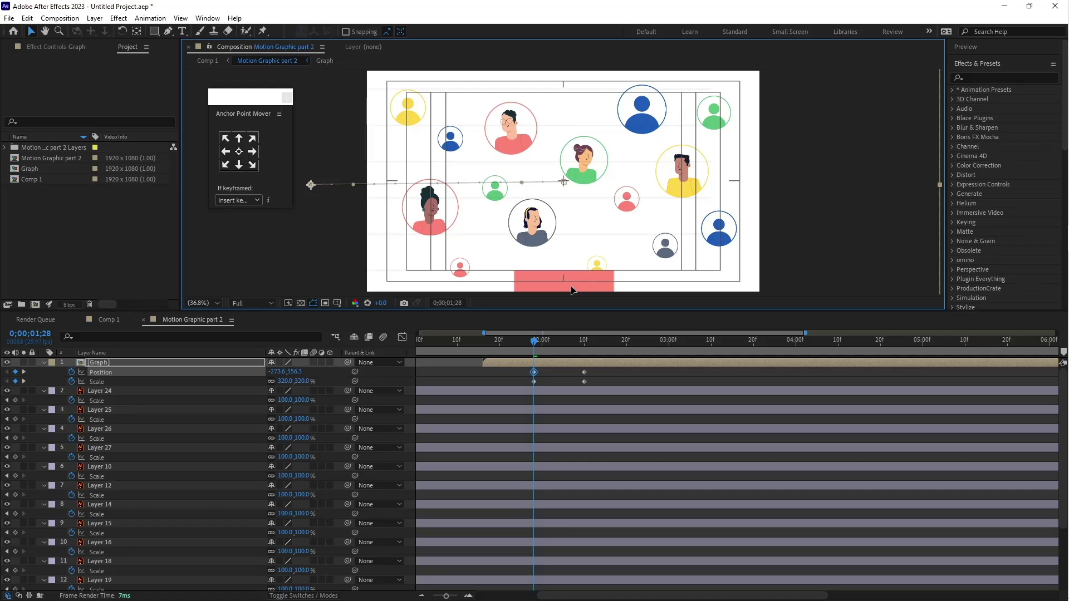
left_click_drag(572, 290, 573, 289)
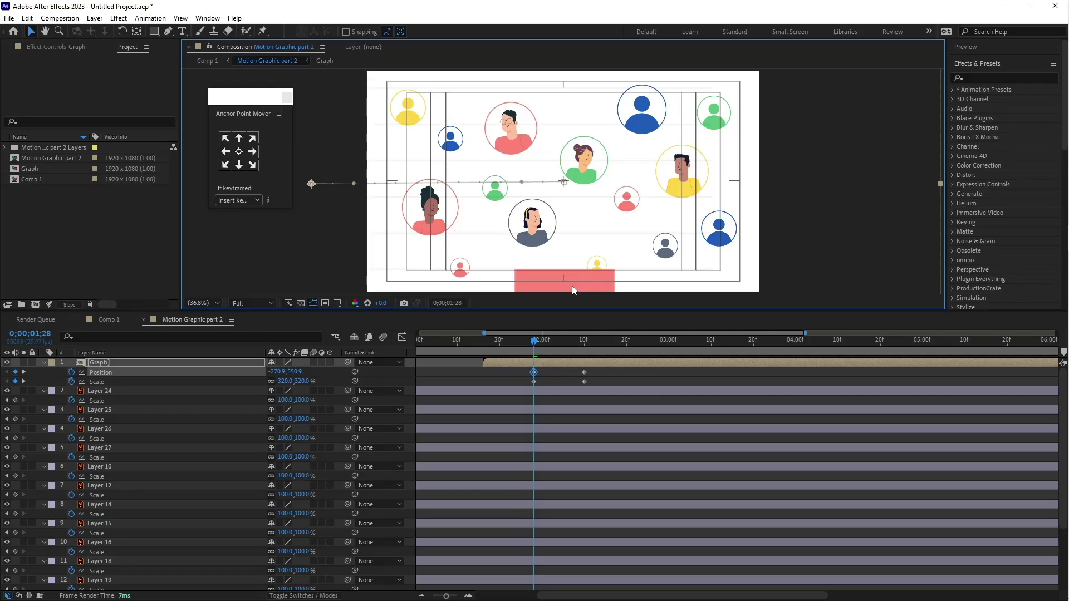
Step: Enlarge the composition preview, raise the Graph layer to about -201, 135.2 to expose the red bar, and collapse the layer's transformations
left_click(547, 376)
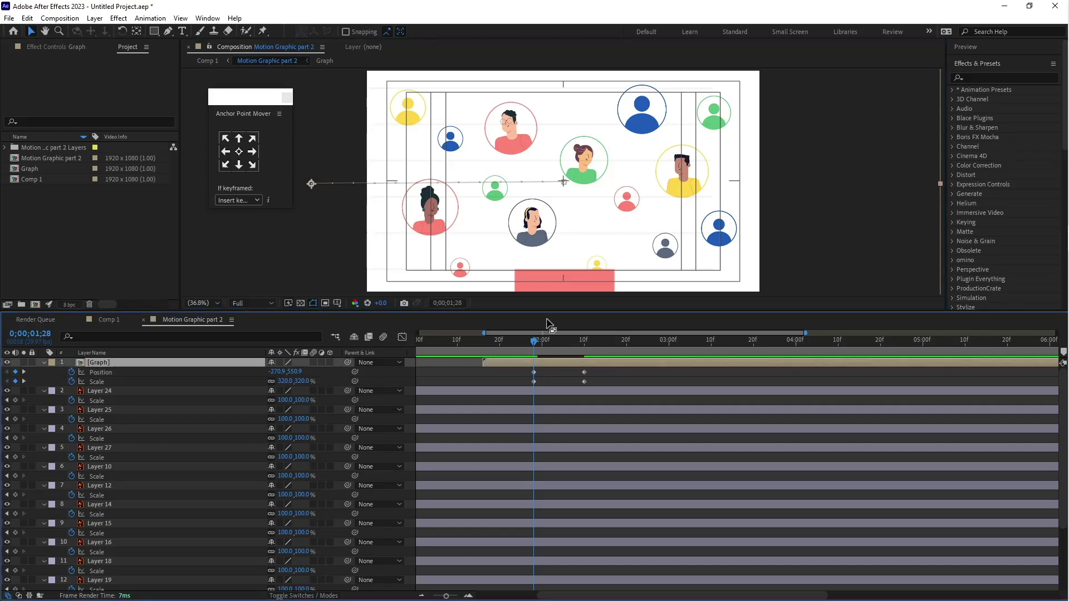
left_click_drag(535, 312, 536, 444)
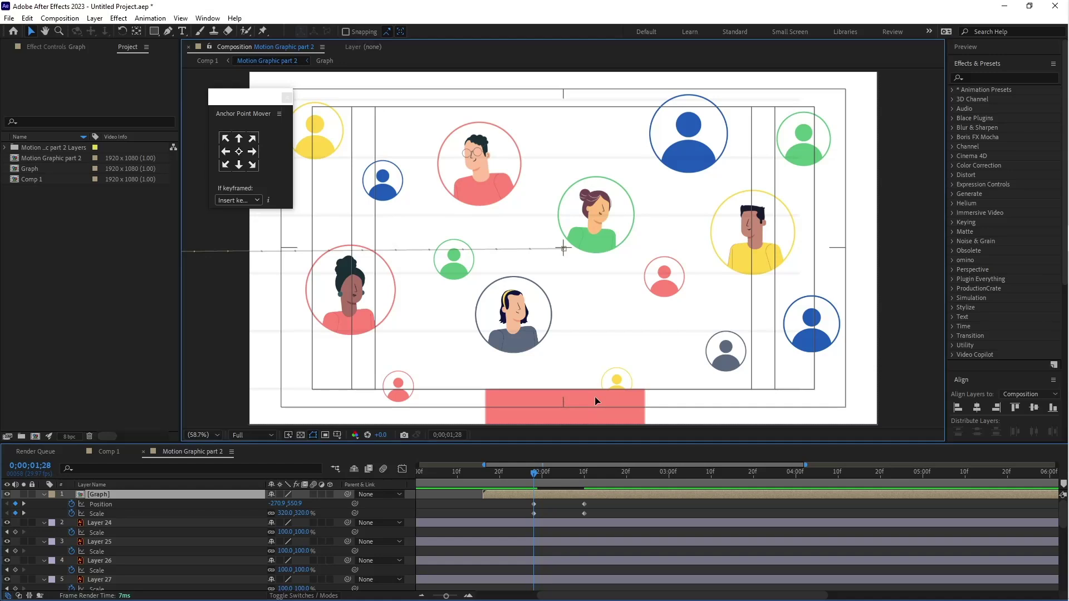
left_click_drag(596, 398, 619, 261)
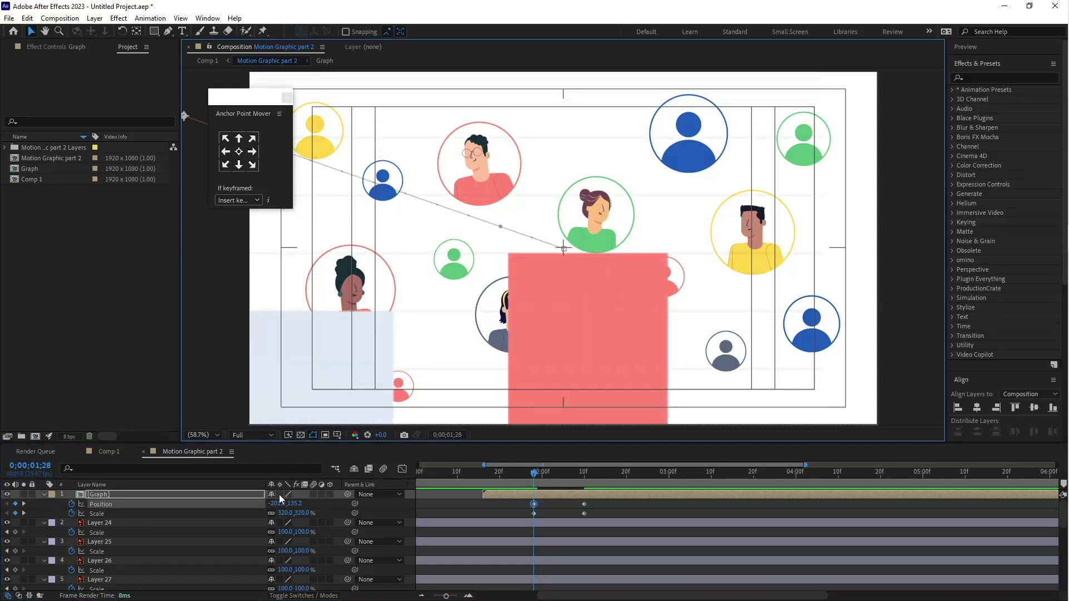
left_click(280, 495)
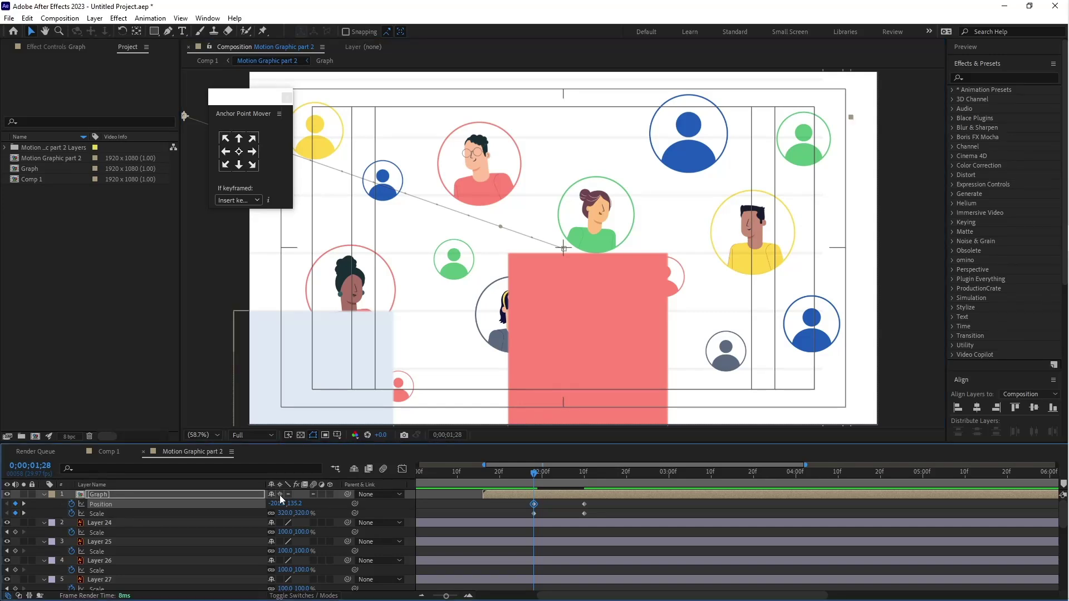
left_click(512, 505)
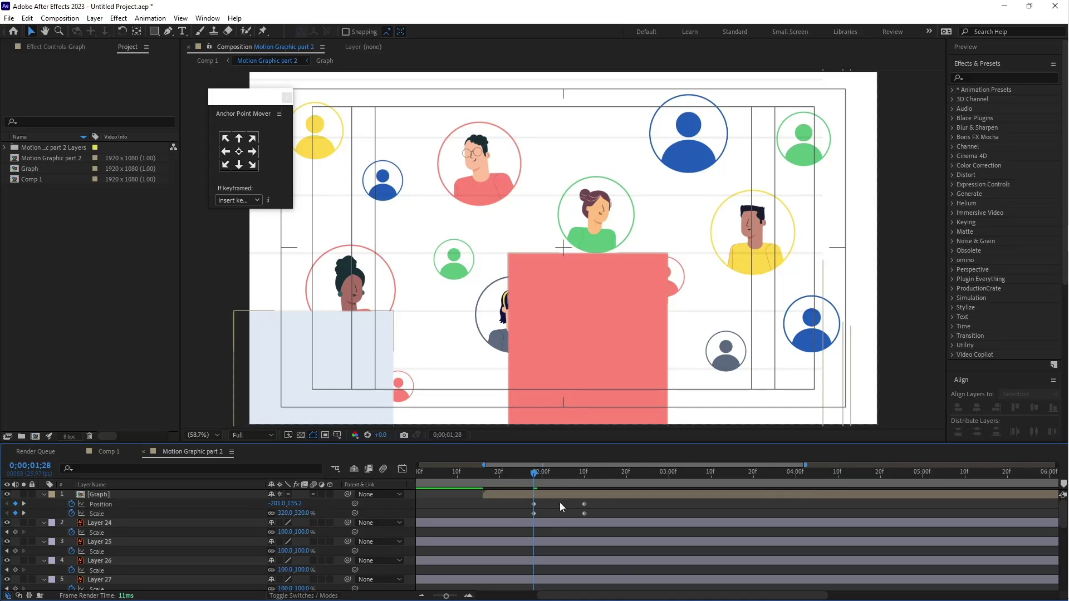
Step: Turn on continuous rasterization for all layers inside the Graph composition and return to Motion Graphic part 2
double_click(545, 496)
left_click(453, 496)
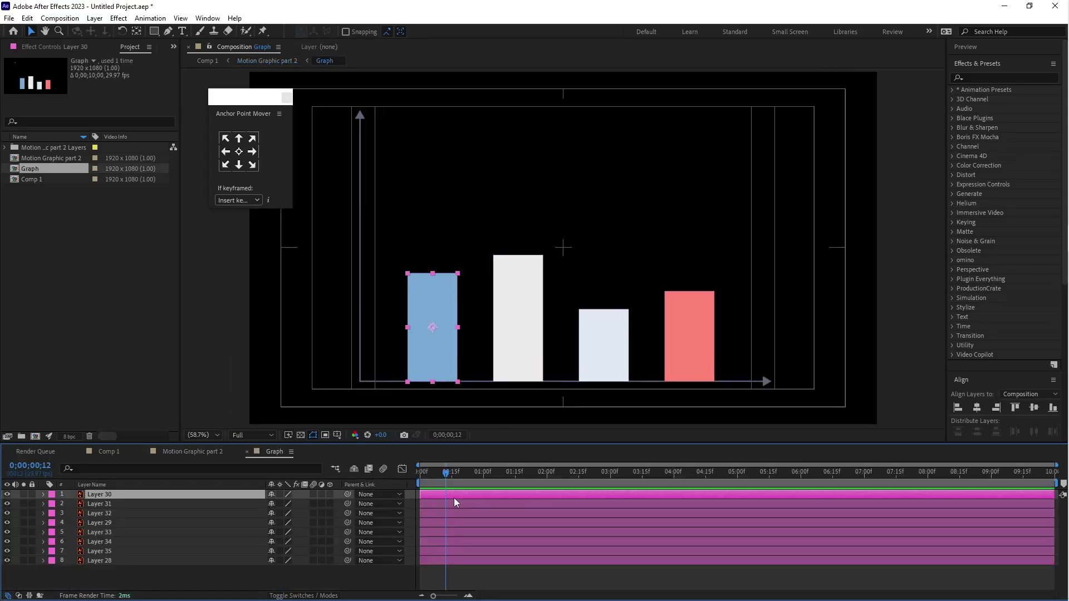
key("ctrl+a")
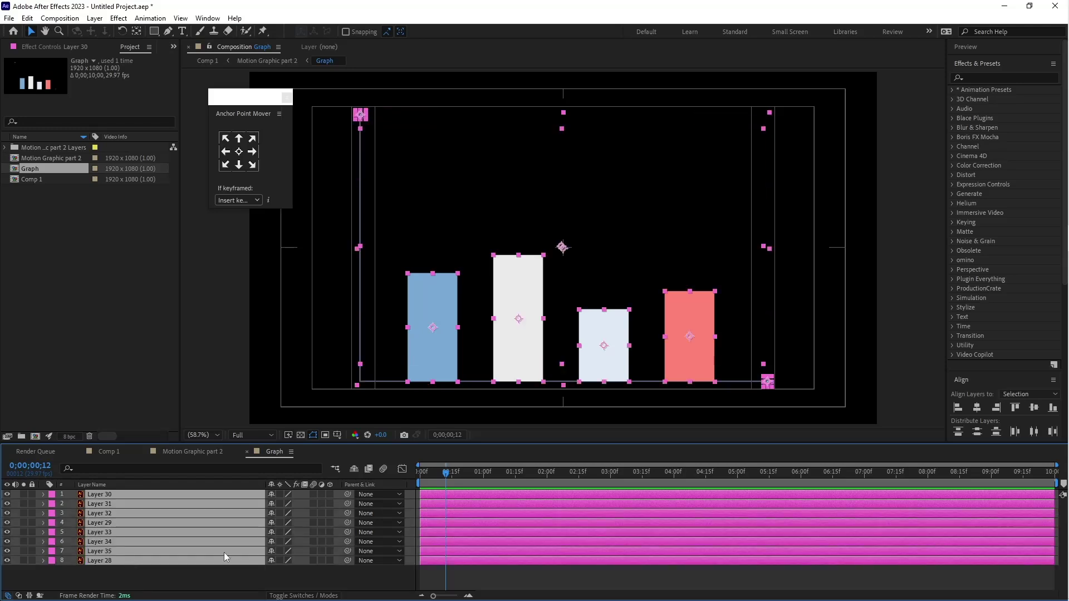
left_click(280, 496)
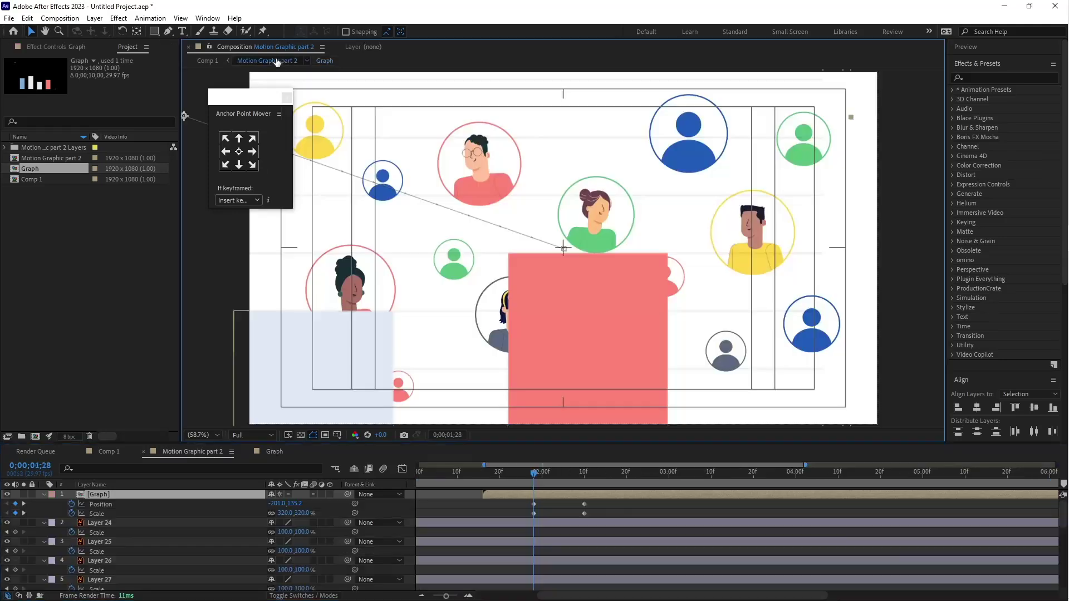
left_click(267, 60)
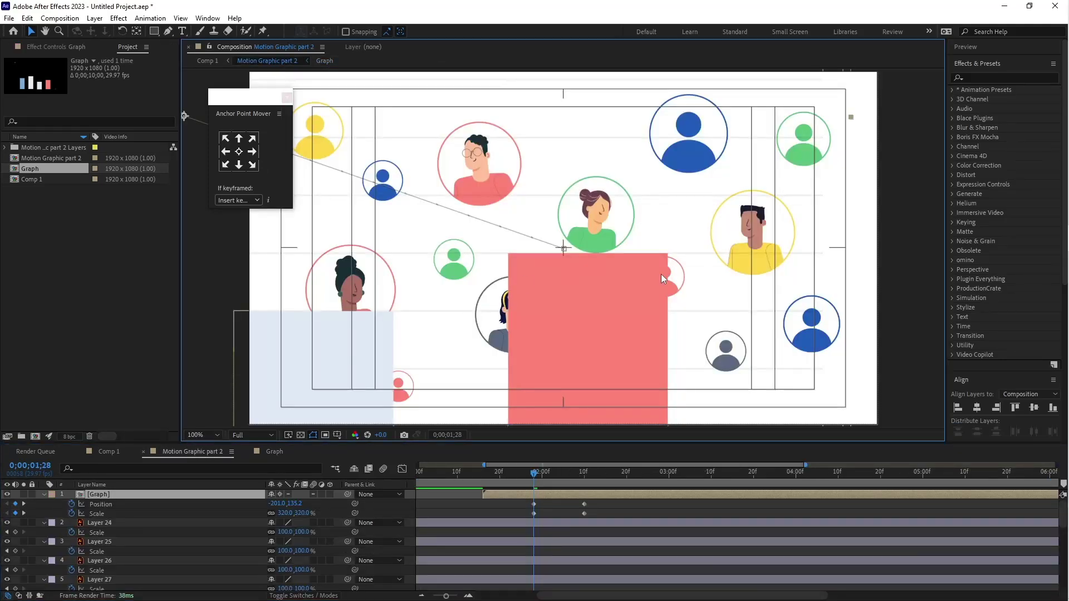
Step: Check the bar's edge sharpness at 100% view, then lower the Graph layer at 0;00;01;28 to about -274.3, 544.1
key("slash")
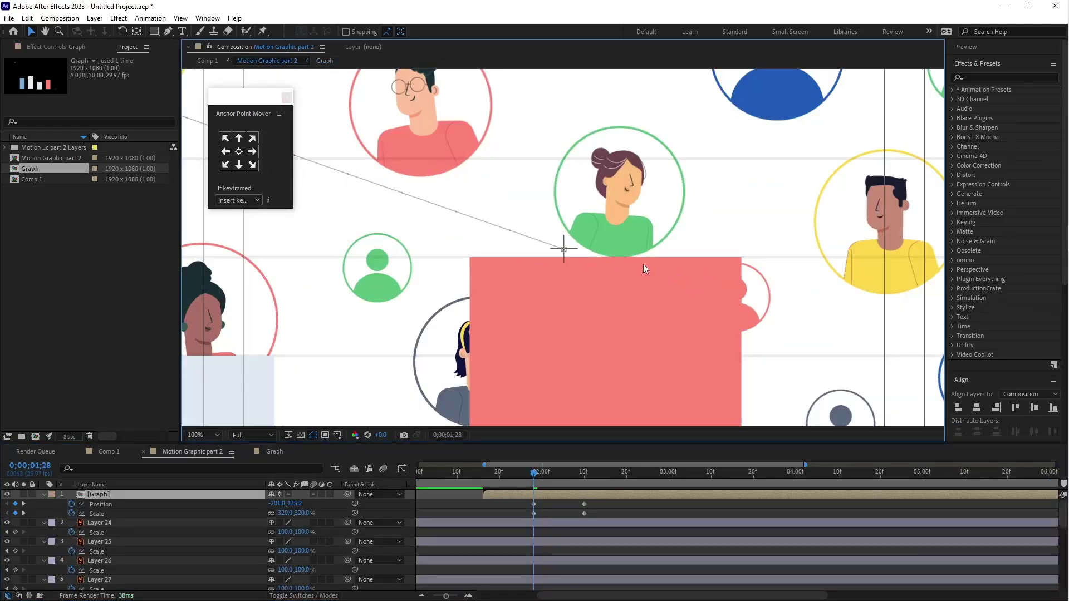
left_click(210, 434)
left_click(205, 247)
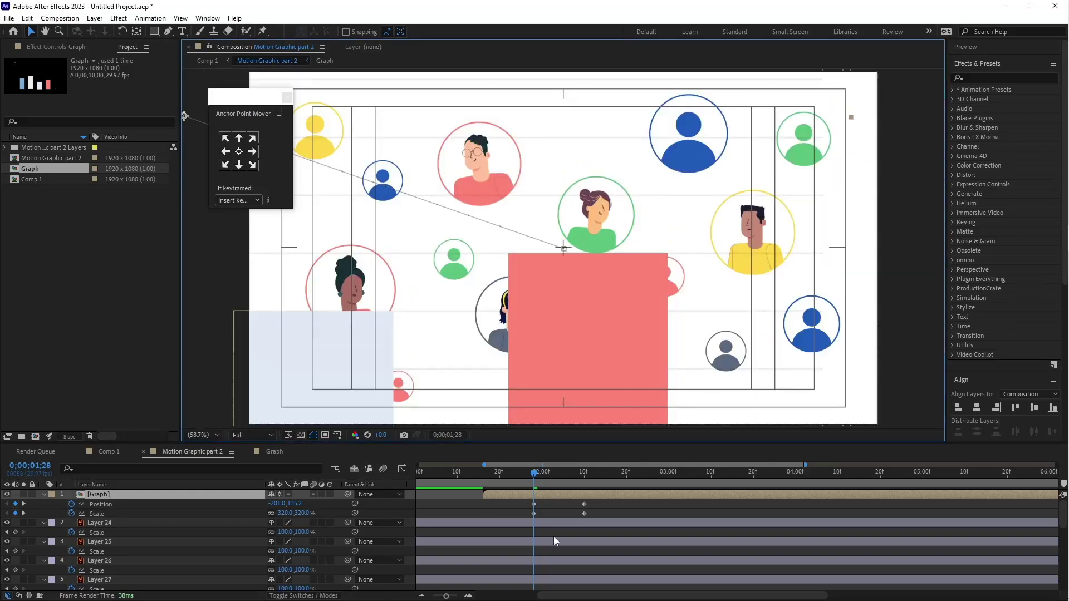
left_click(535, 504)
left_click_drag(577, 316, 574, 444)
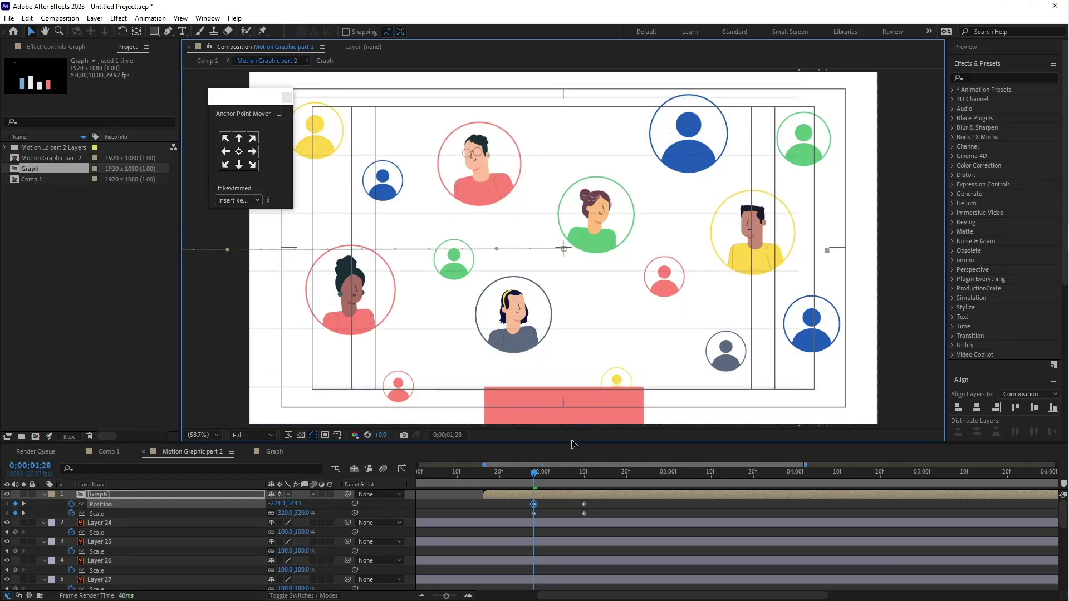
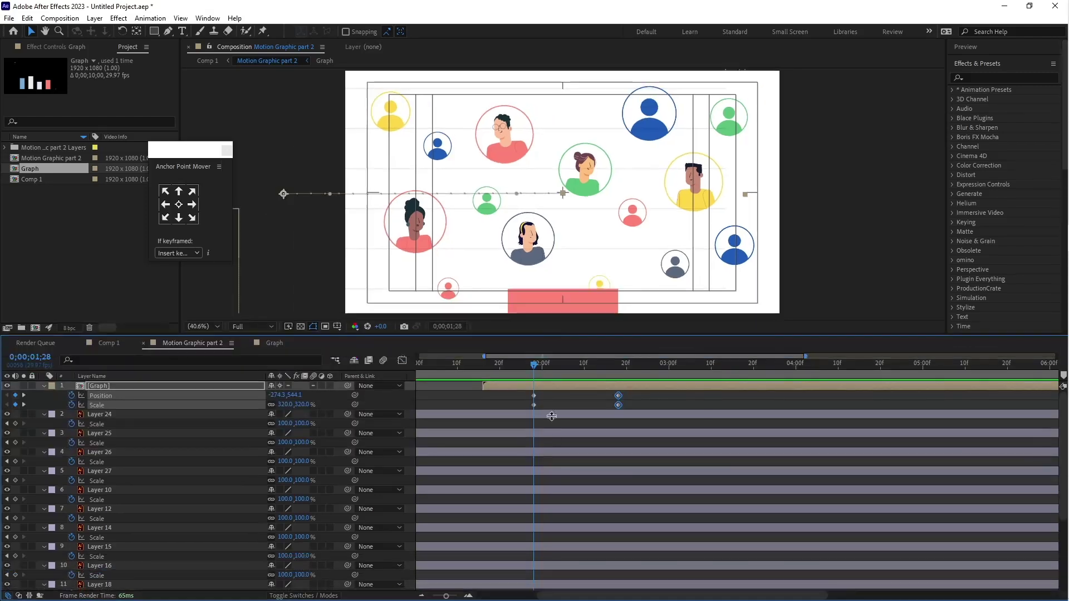
Step: Add Position keyframes at 0;00;01;16 to all the people icon layers, from Layer 24 through Layer 9
left_click(532, 411)
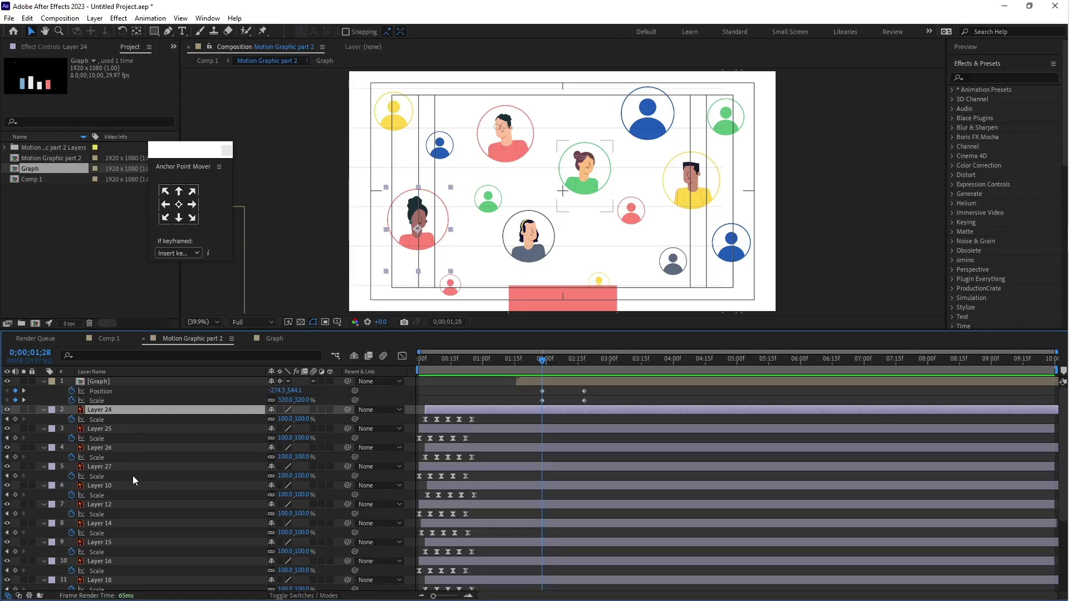
scroll(134, 474, "down", 5)
left_click(106, 567, "shift")
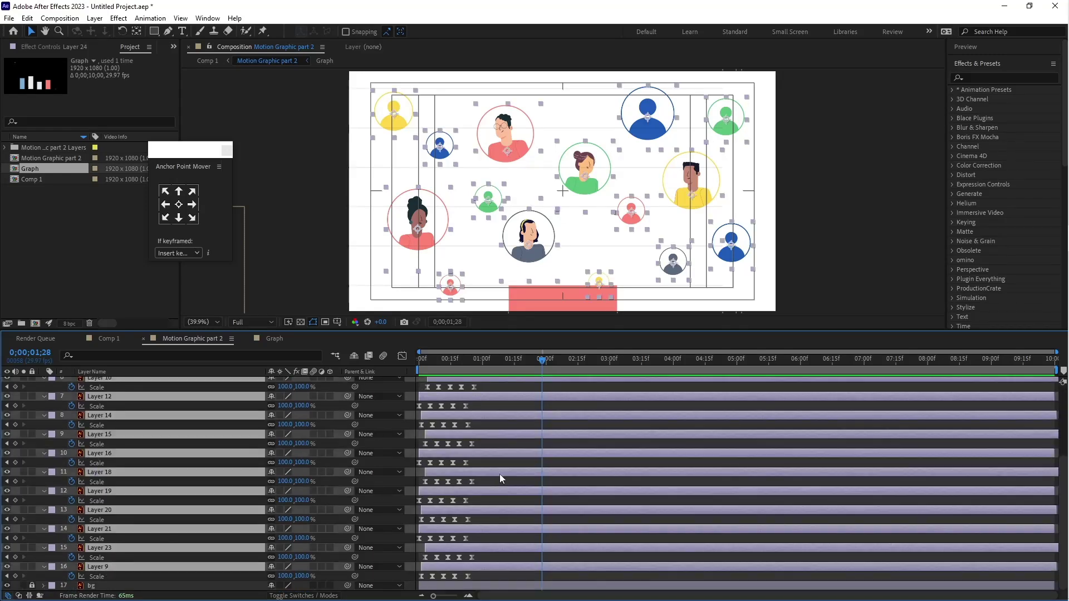
scroll(499, 473, "up", 5)
key("p")
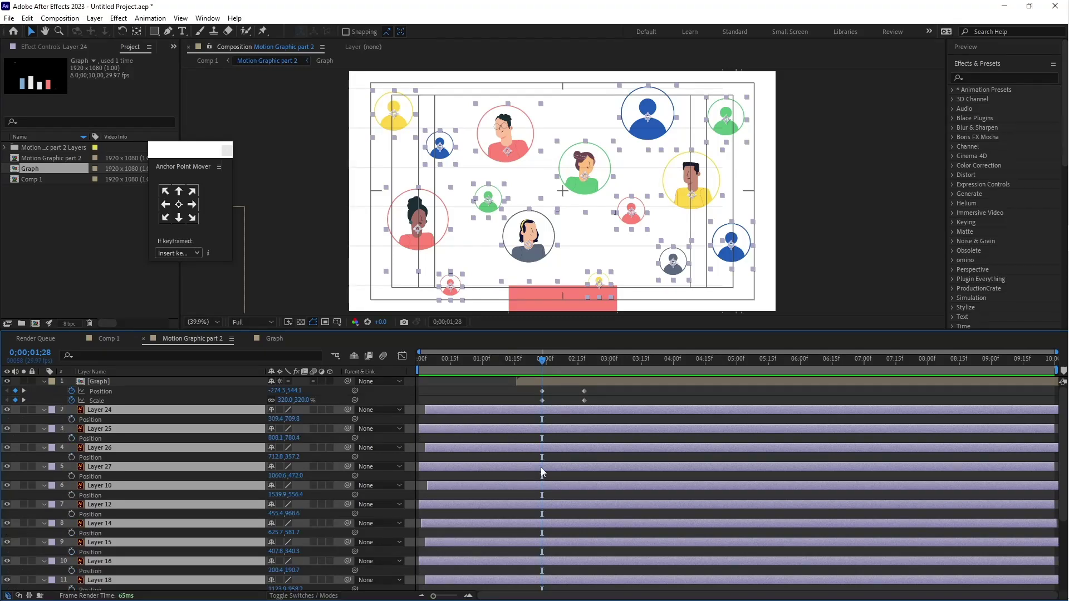
left_click_drag(502, 366, 516, 383)
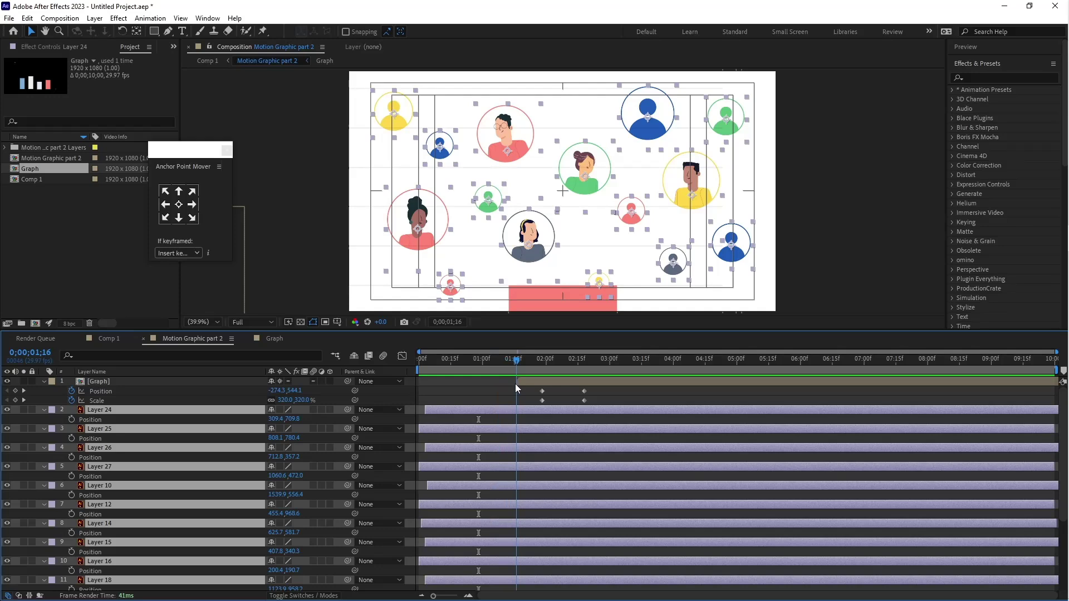
left_click(72, 420)
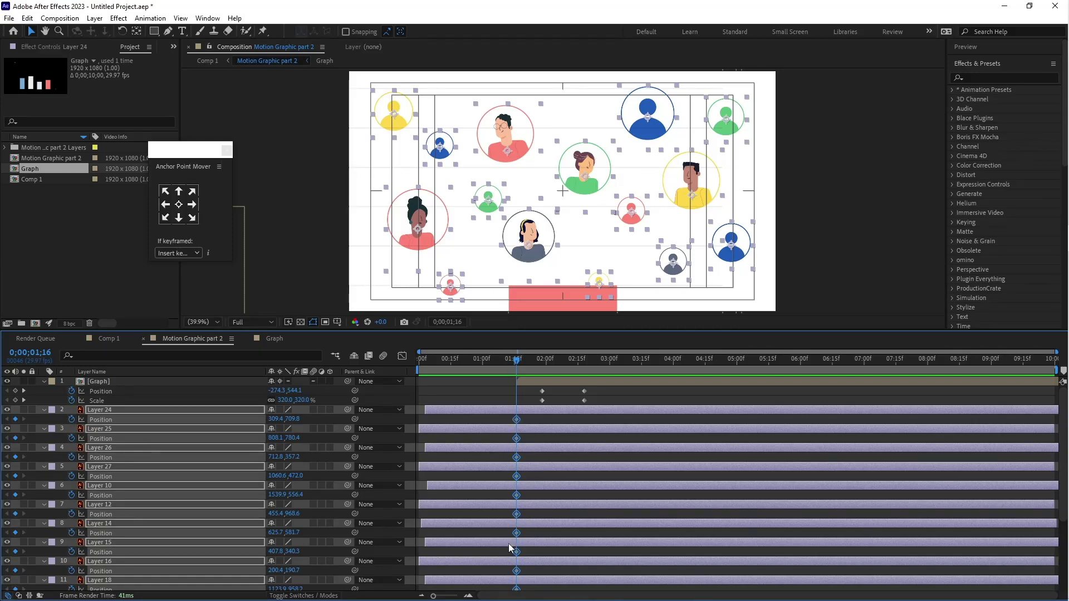
Step: Add Position keyframes to the icon layers at 0;00;02;11 and shift the Graph layer's Position and Scale keyframes to start there
left_click_drag(527, 360, 570, 370)
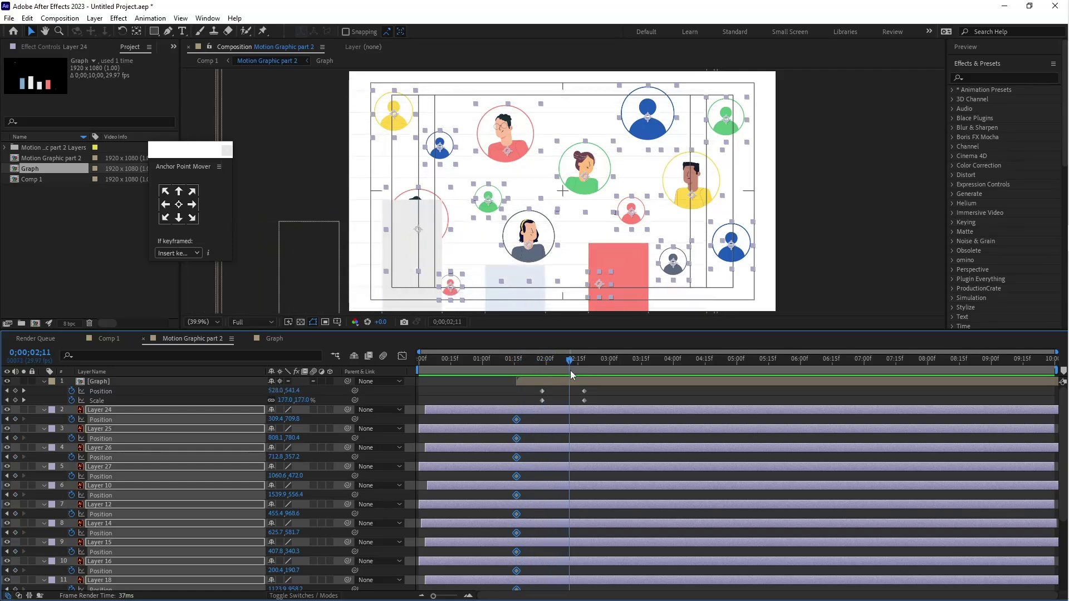
left_click_drag(611, 389, 570, 396)
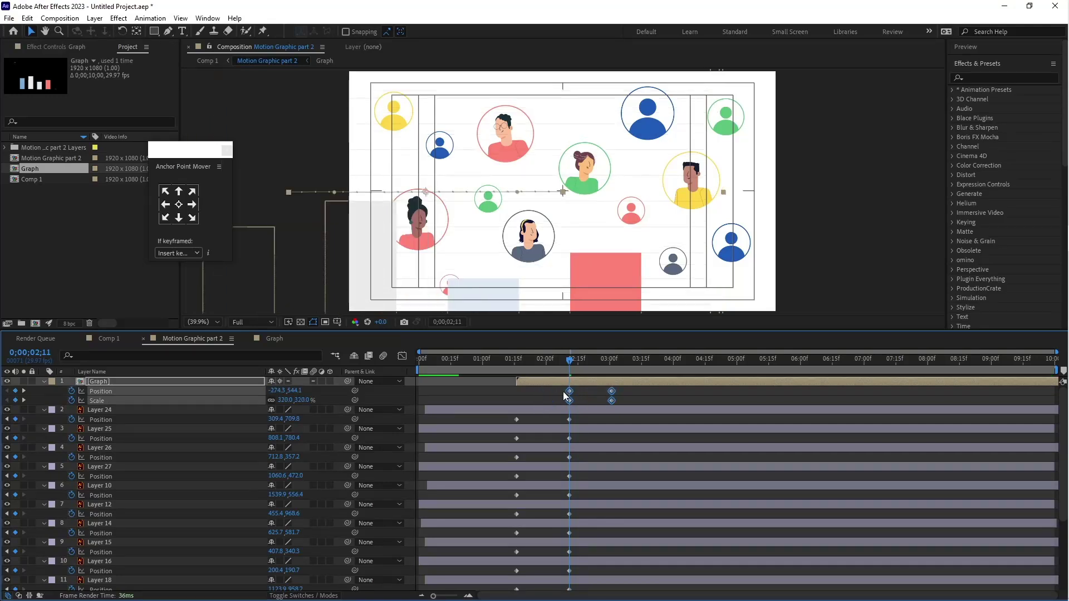
Step: Move Layer 24's icon at its 0;00;02;11 keyframe below the frame under the red bar, to about 960.9, 1306.1
left_click(573, 412)
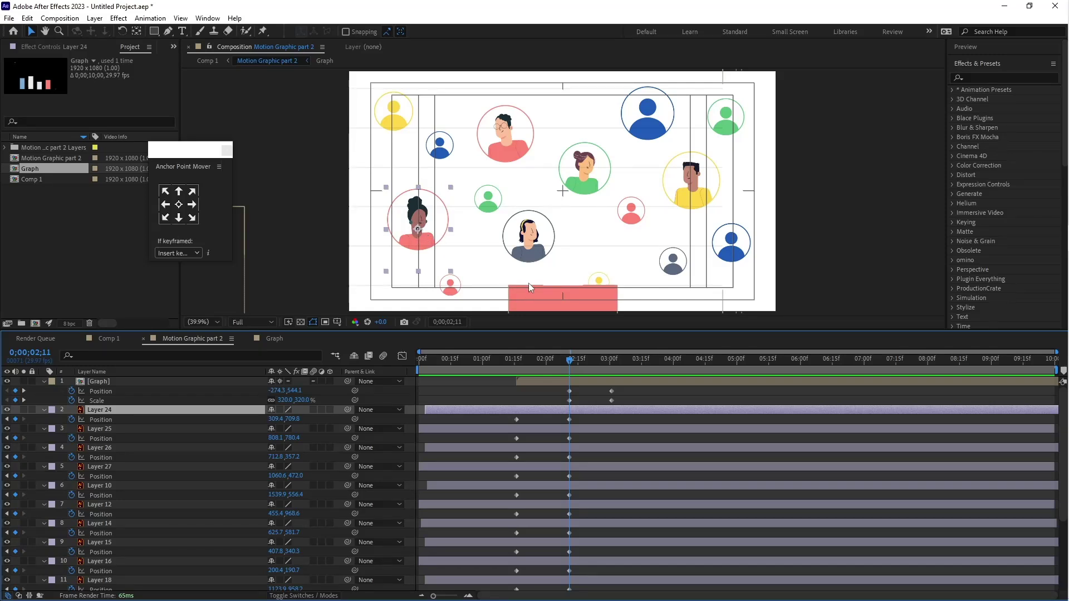
left_click(570, 419)
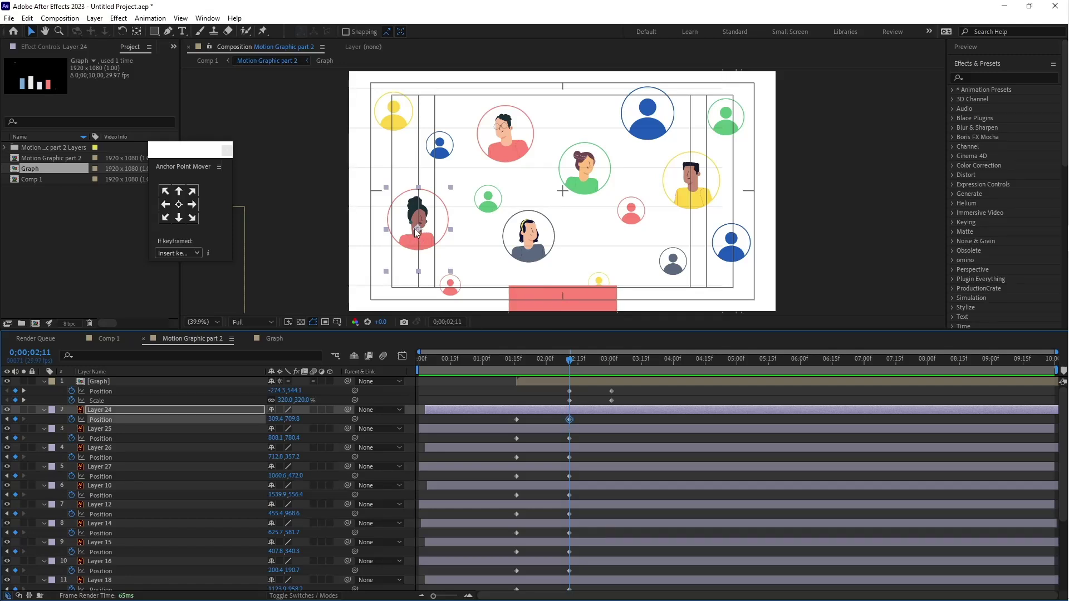
left_click_drag(420, 233, 573, 329)
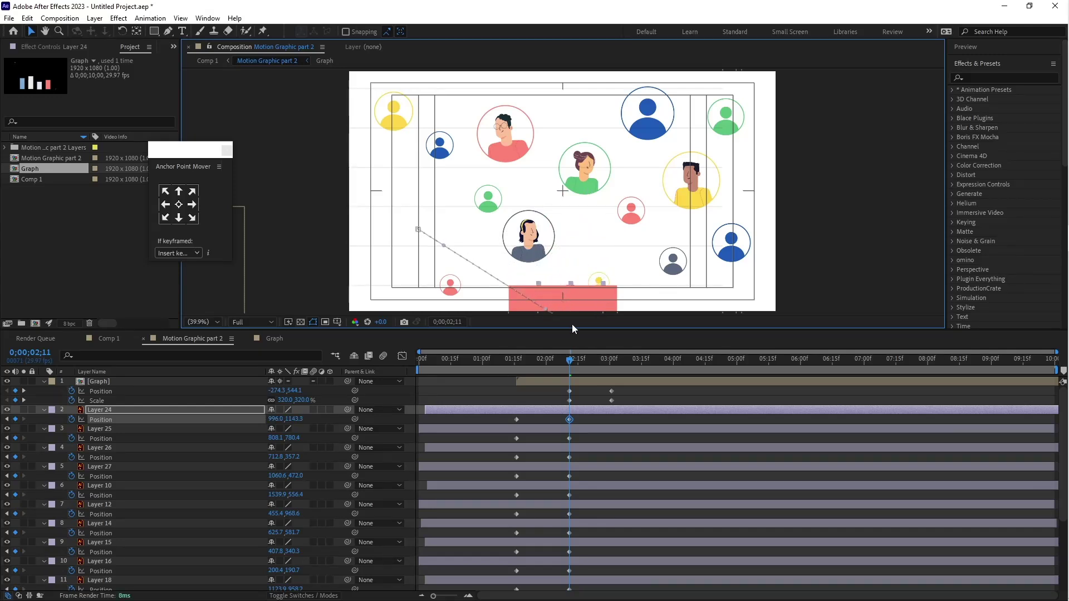
left_click_drag(582, 280, 575, 217)
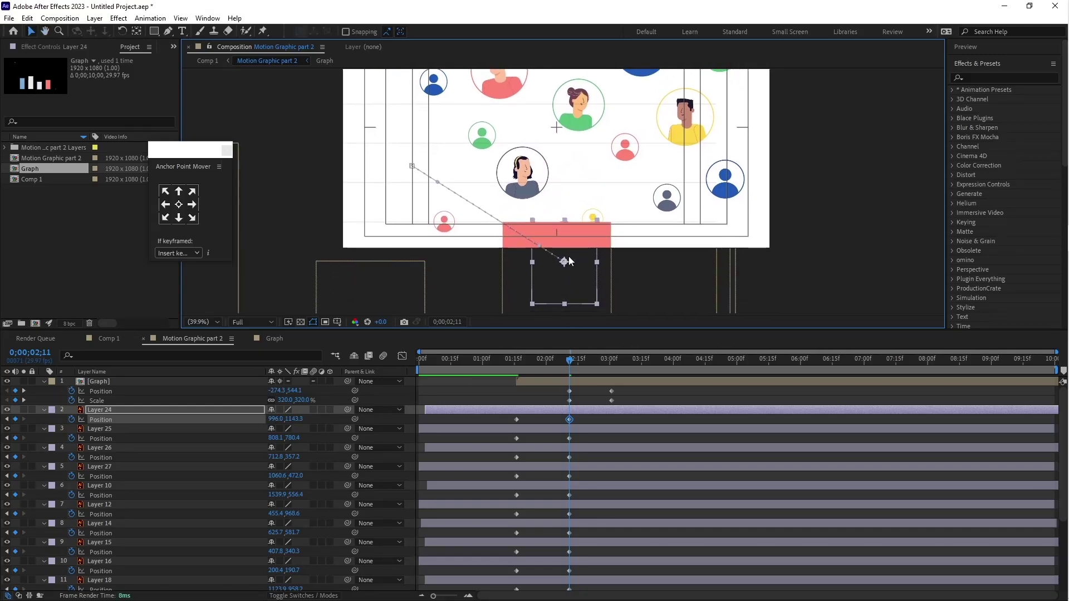
left_click_drag(567, 263, 559, 300)
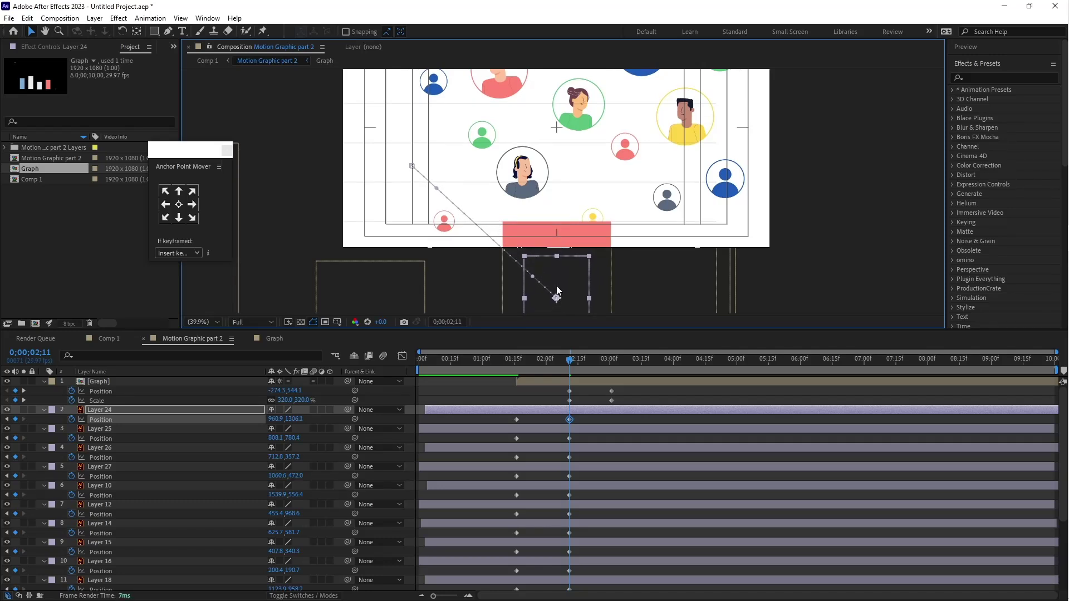
Step: Bend Layer 24's motion path into an upward arc that drops almost vertically into the red bar
left_click_drag(438, 190, 490, 132)
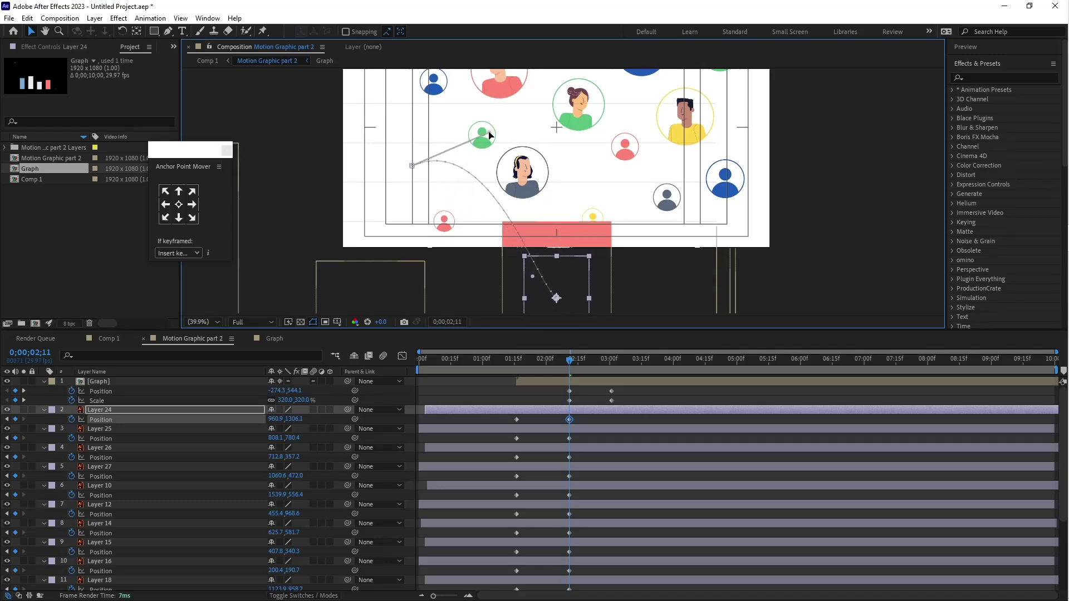
left_click_drag(533, 276, 547, 219)
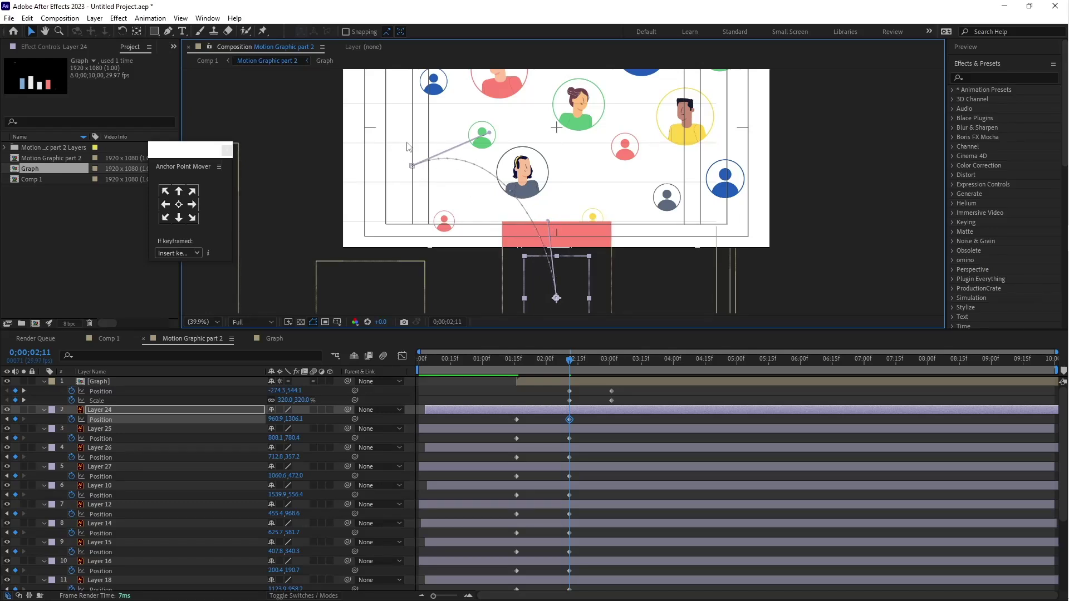
left_click_drag(547, 220, 557, 212)
Step: Move Layer 25's icon at its 0;00;02;11 keyframe below the red bar, to about 963.4, 1299.1, and bend its motion path into a steep drop
left_click(569, 431)
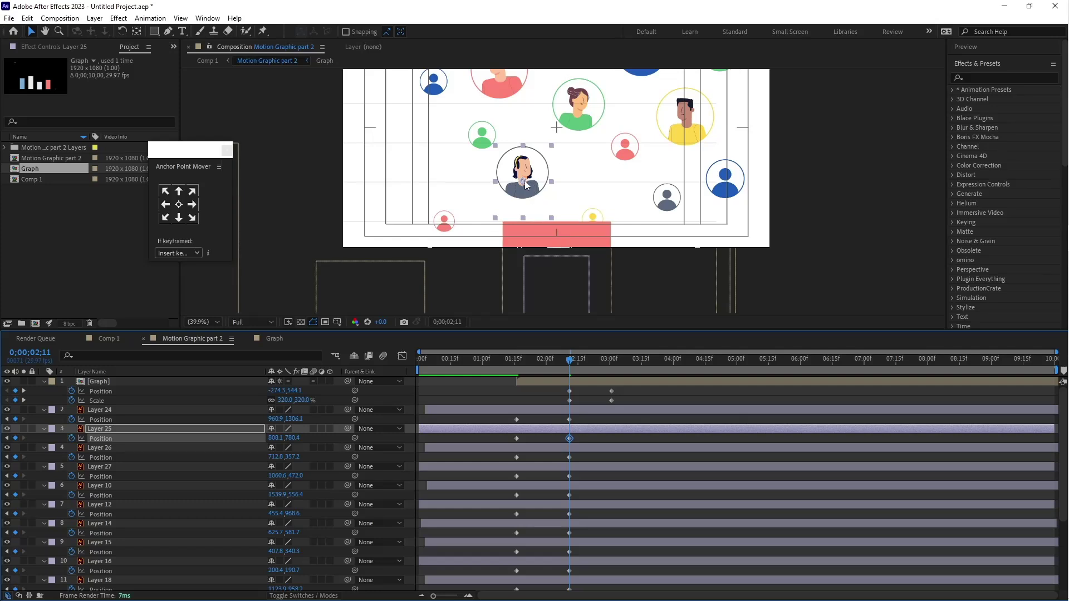
left_click_drag(523, 197, 557, 313)
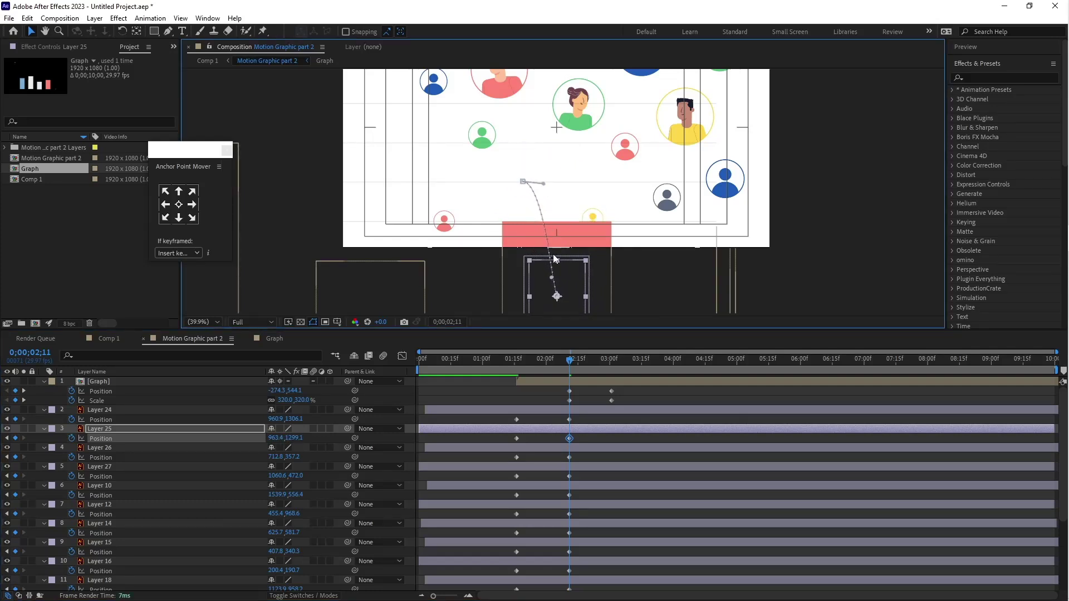
left_click_drag(557, 296, 567, 235)
Step: Move the icons at their 0;00;02;11 keyframes below the red bar: Layer 26 to about 958.4, 1337.0 and Layer 27 to about 915.3, 1313.9
left_click(569, 449)
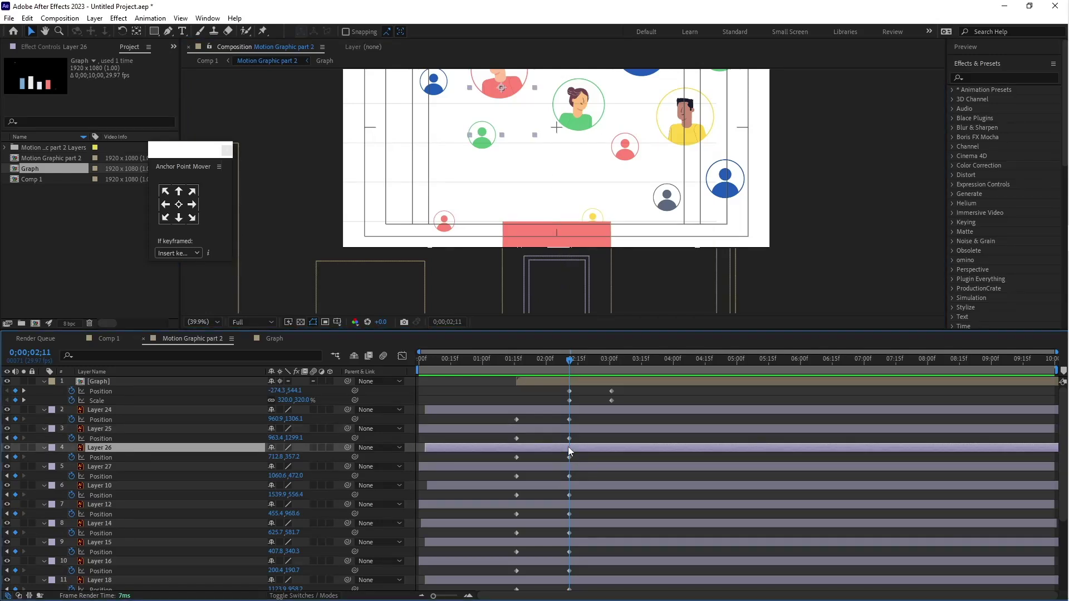
left_click(569, 457)
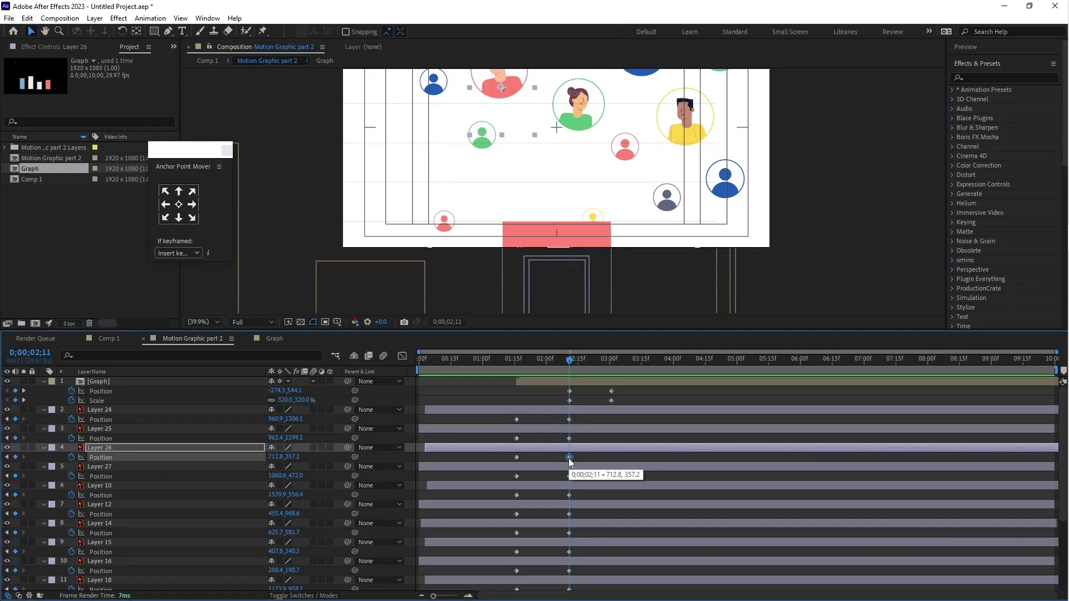
left_click_drag(501, 87, 556, 256)
left_click(569, 477)
left_click_drag(578, 106, 548, 296)
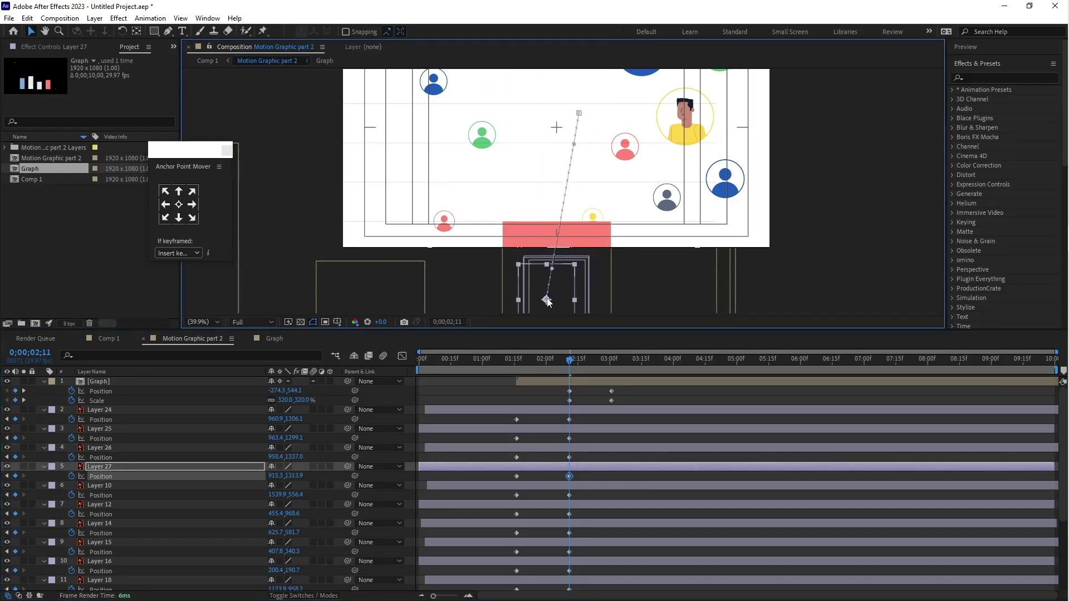
Step: At their 0;00;02;11 keyframes, place Layer 10's icon at about 943.5, 1320.7 and Layer 12's at about 964.0, 1196.6, below the red bar
left_click(569, 495)
left_click_drag(686, 128, 553, 298)
left_click(569, 514)
left_click_drag(444, 223, 557, 275)
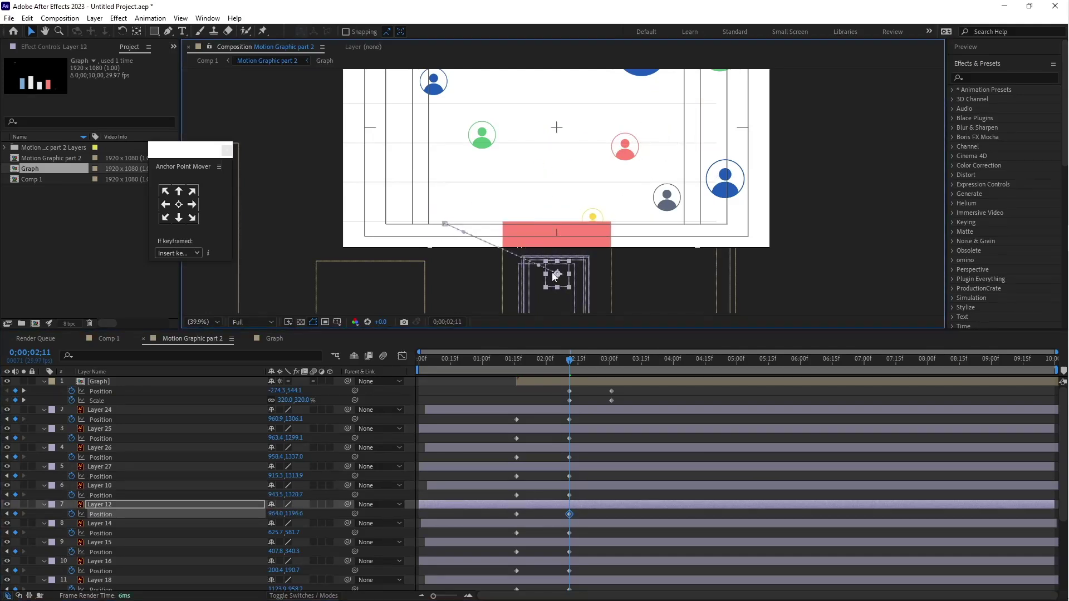
Step: At their 0;00;02;11 keyframes, place Layer 14's icon at about 971.5, 1213.2 and Layer 15's at about 919.0, 1247.4, below the red bar
left_click(569, 533)
left_click_drag(483, 135, 559, 275)
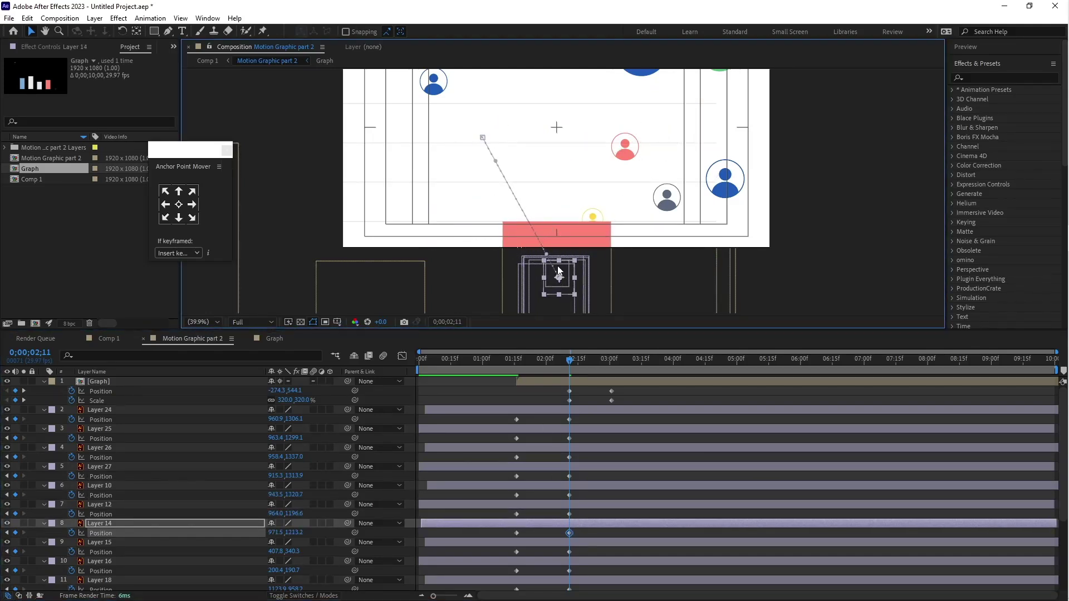
left_click(569, 552)
left_click_drag(434, 82, 547, 285)
Step: Move Layer 16's icon at its 0;00;02;11 keyframe below the red bar, to about 1059.9, 1268.2, and curve its motion path into the bar
scroll(573, 544, "down", 1)
left_click(569, 542)
left_click_drag(496, 153, 492, 196)
left_click_drag(383, 96, 553, 290)
left_click_drag(561, 196, 561, 97)
left_click_drag(549, 227, 538, 311)
left_click_drag(415, 118, 441, 123)
Step: Send the icons below the red bar at 0;00;02;11, Layer 18 to about 963.5, 1166.2 and Layer 19 to about 899.1, 1173.4 with a curved path
key("h")
left_click_drag(557, 262, 532, 290)
key("v")
scroll(569, 485, "down", 4)
left_click(569, 482)
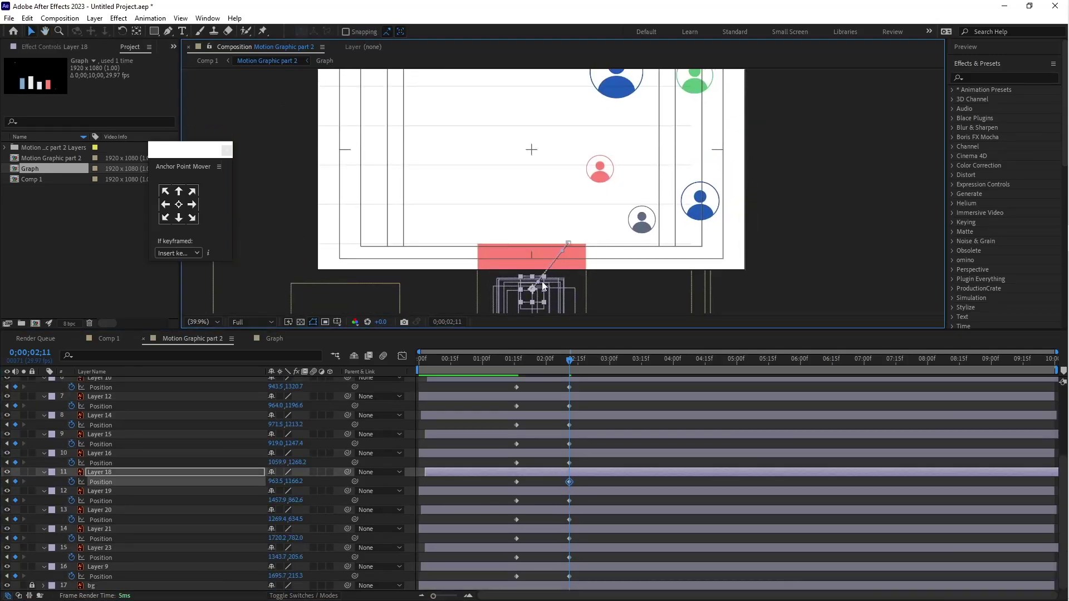
left_click_drag(641, 220, 518, 290)
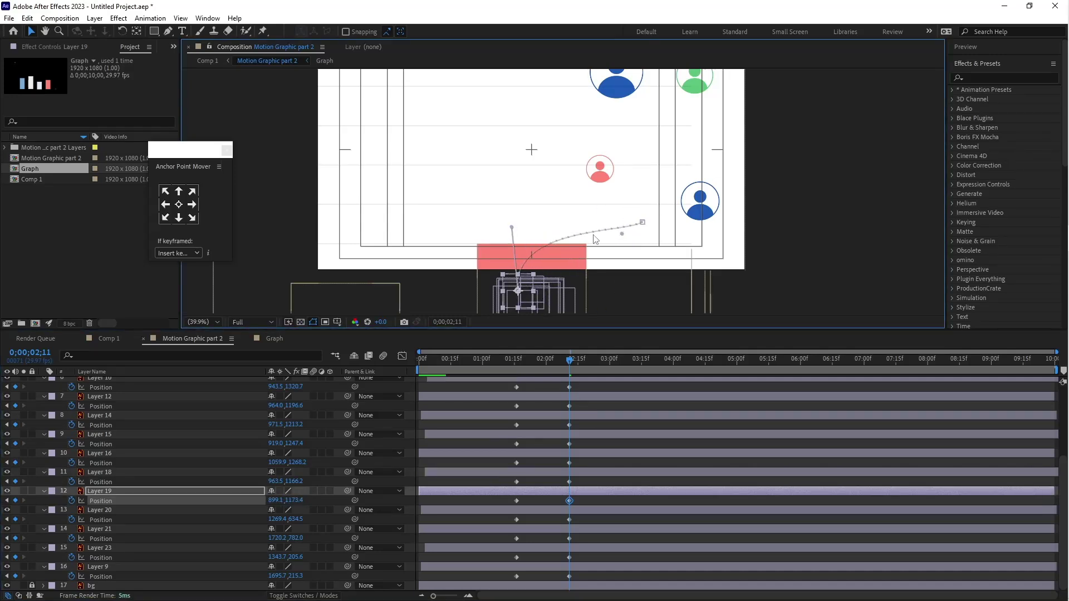
Step: Send the icons in curved paths below the red bar at 0;00;02;11, Layer 20 to about 896.1, 1223.4 and Layer 21 to about 973.5, 1240.6
left_click(569, 519)
left_click_drag(600, 170, 516, 301)
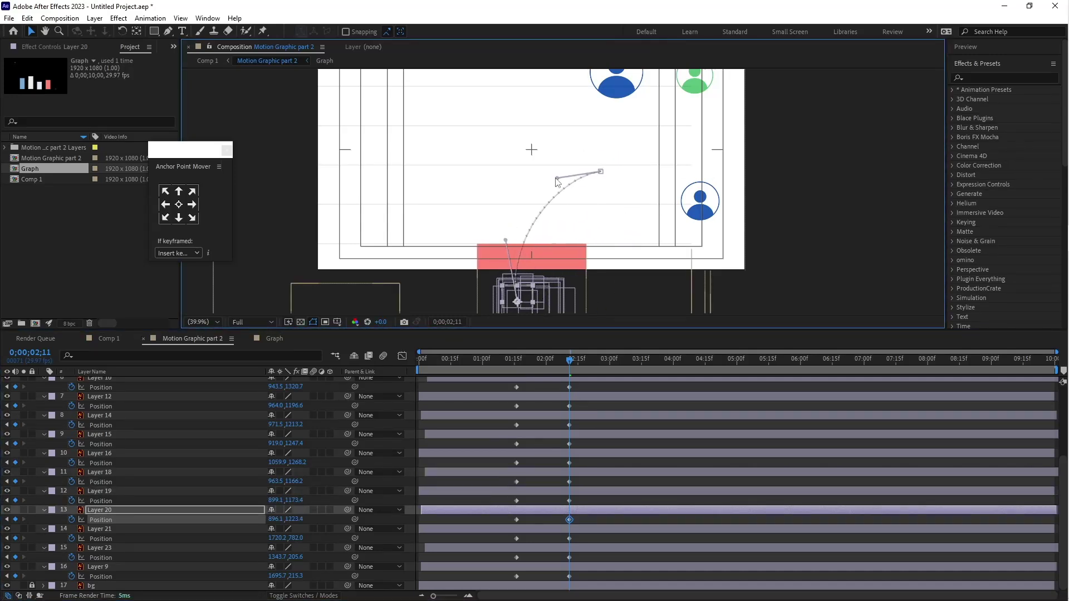
left_click(704, 209)
left_click_drag(704, 209, 539, 311)
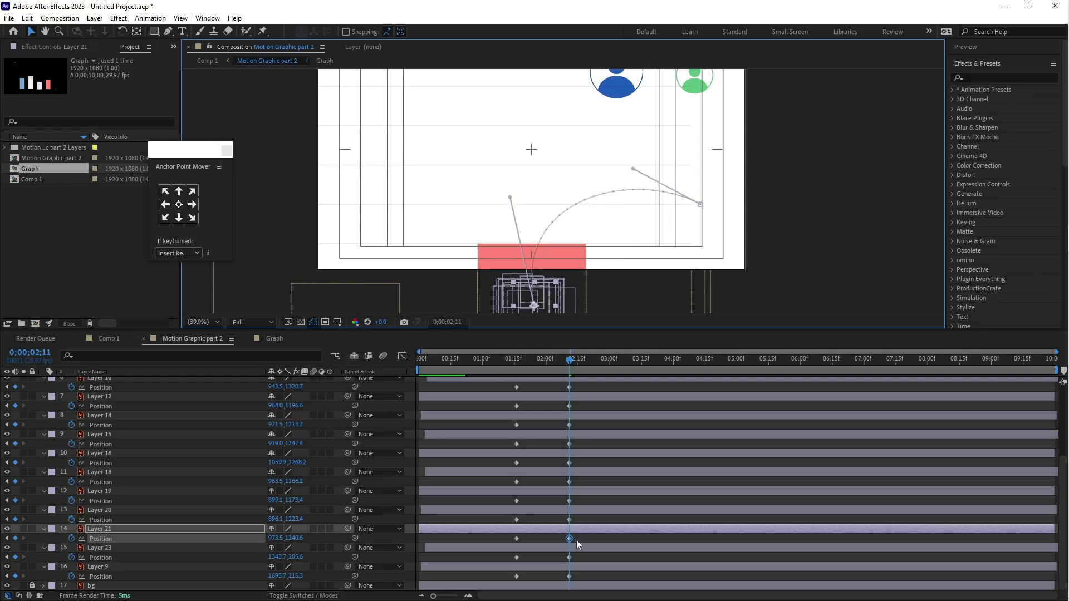
Step: Send the icons in curved paths below the red bar at 0;00;02;11, Layer 23 to about 960.3, 1265.6 and Layer 9 to about 931.4, 1220.1
left_click(569, 557)
left_click_drag(617, 80, 535, 281)
left_click(694, 81)
left_click_drag(695, 81, 512, 167)
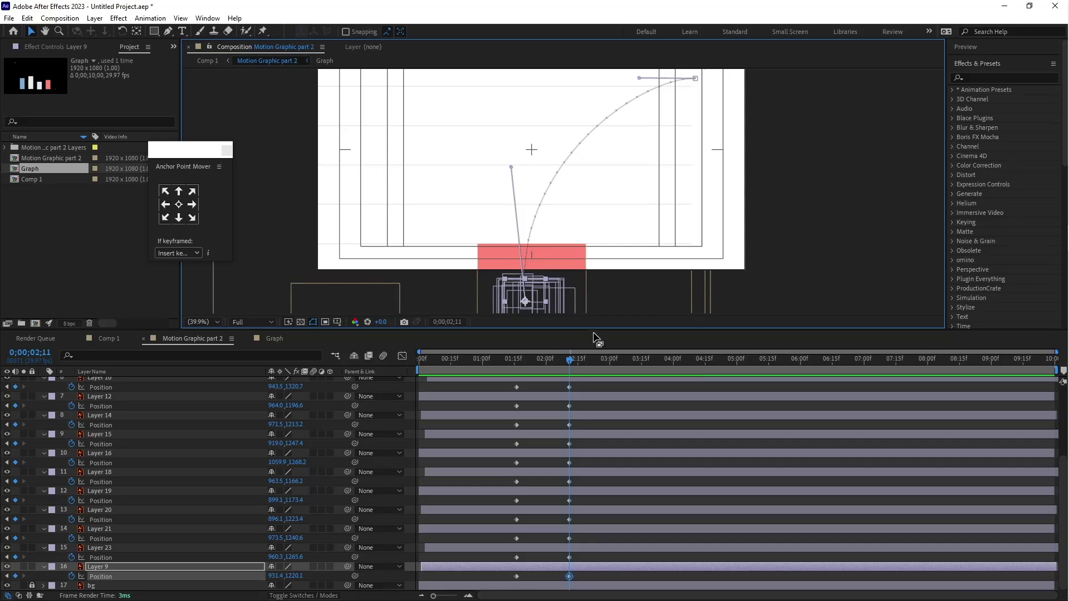
Step: Fit the whole composition in the viewer and preview the icons dropping into the red bar
left_click(209, 321)
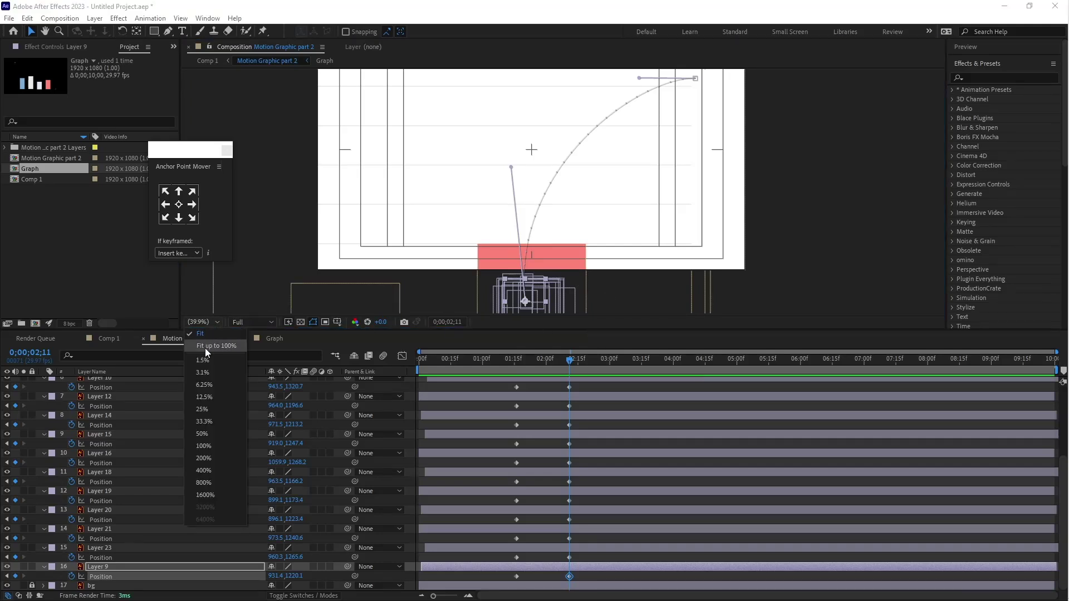
left_click(206, 346)
left_click_drag(499, 366, 494, 363)
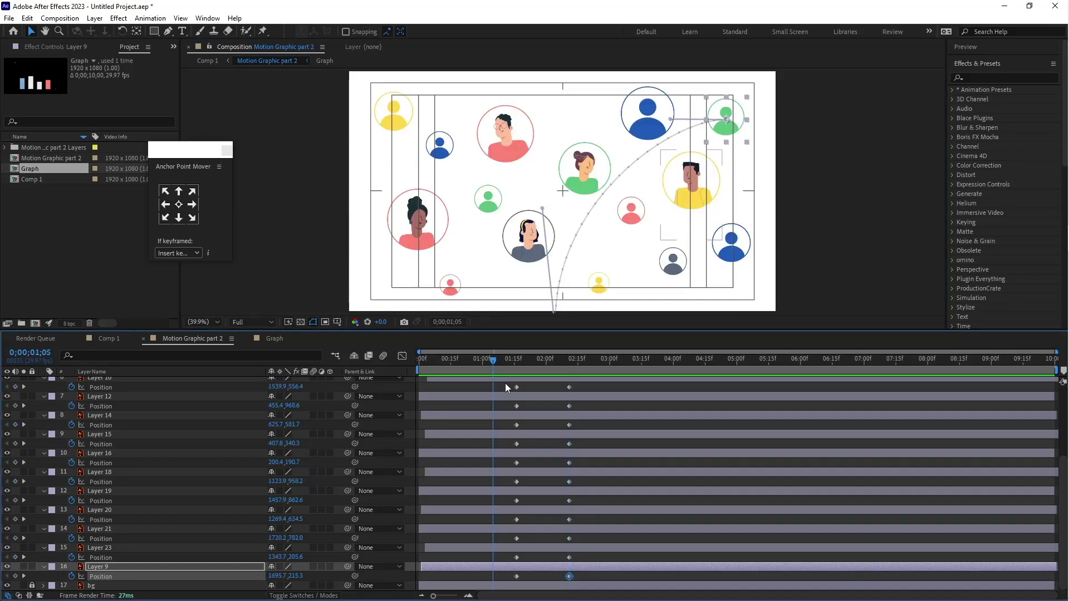
key("space")
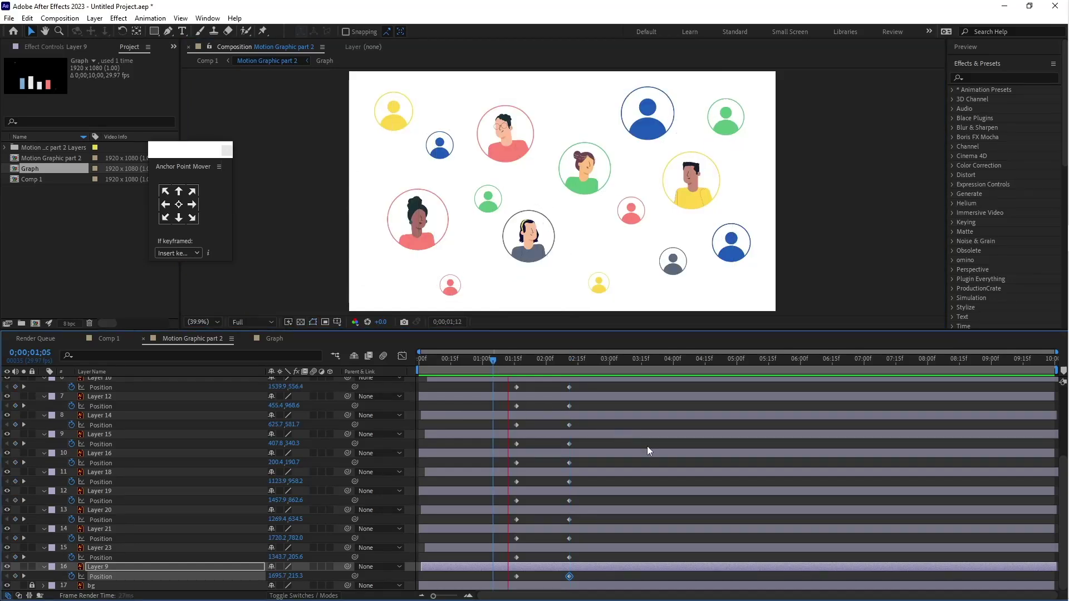
left_click(453, 359)
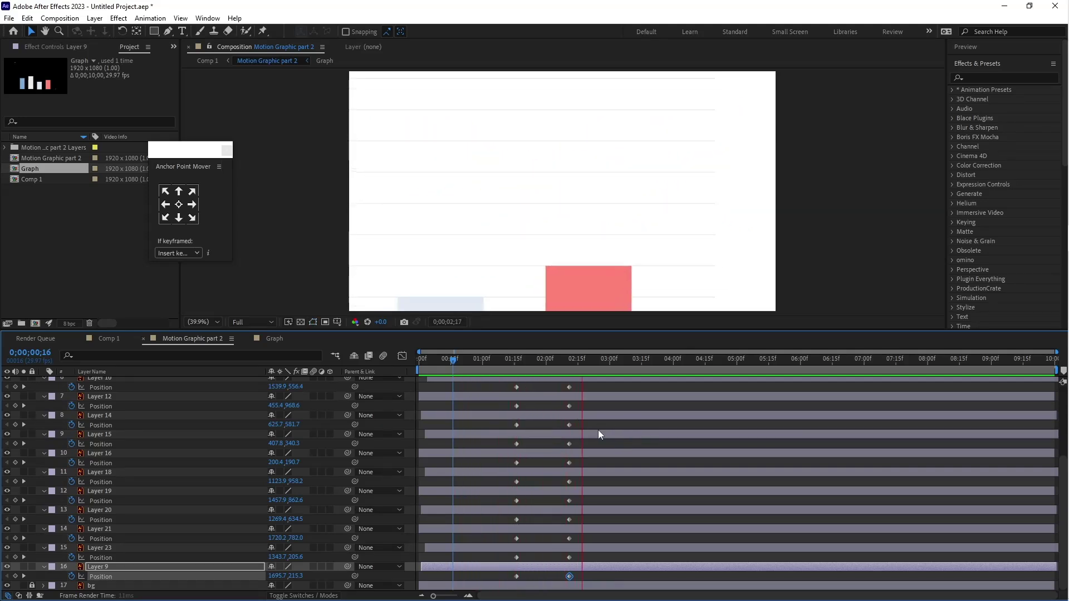
Step: Shift the Graph layer's Position and Scale keyframes a few frames later, starting at about 0;00;02;16, and preview the timing
scroll(591, 431, "up", 5)
left_click_drag(555, 384, 623, 403)
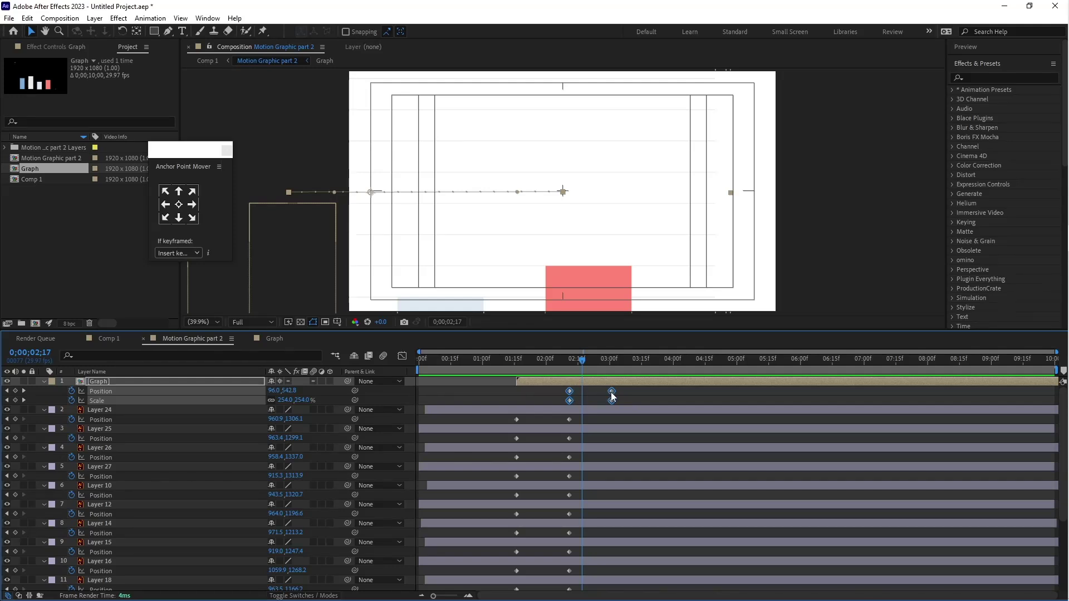
left_click_drag(614, 396, 625, 396)
left_click(497, 359)
key("space")
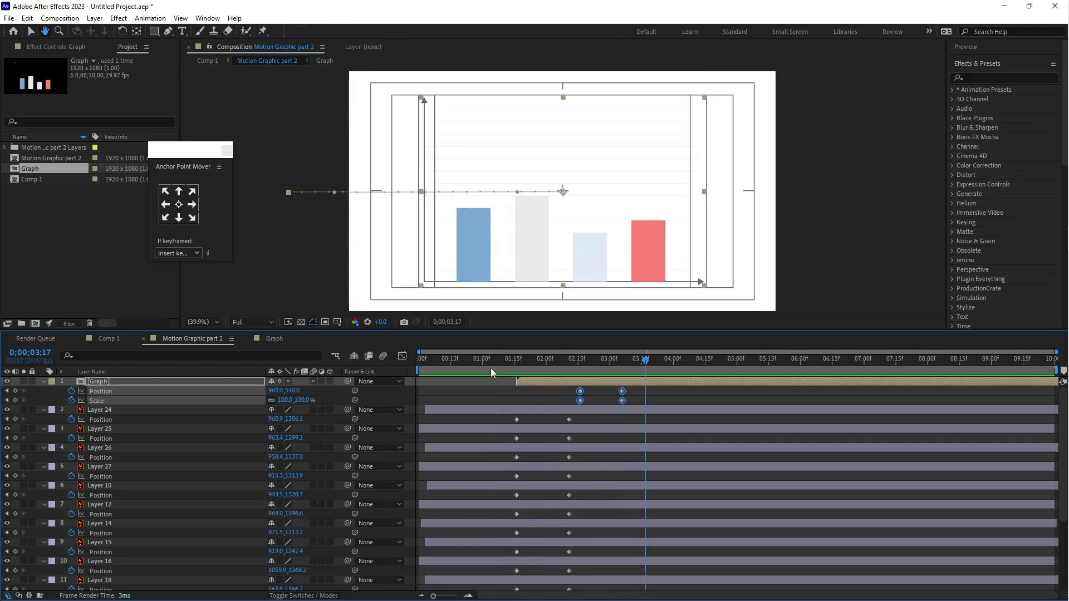
left_click(481, 358)
key("space")
key("space")
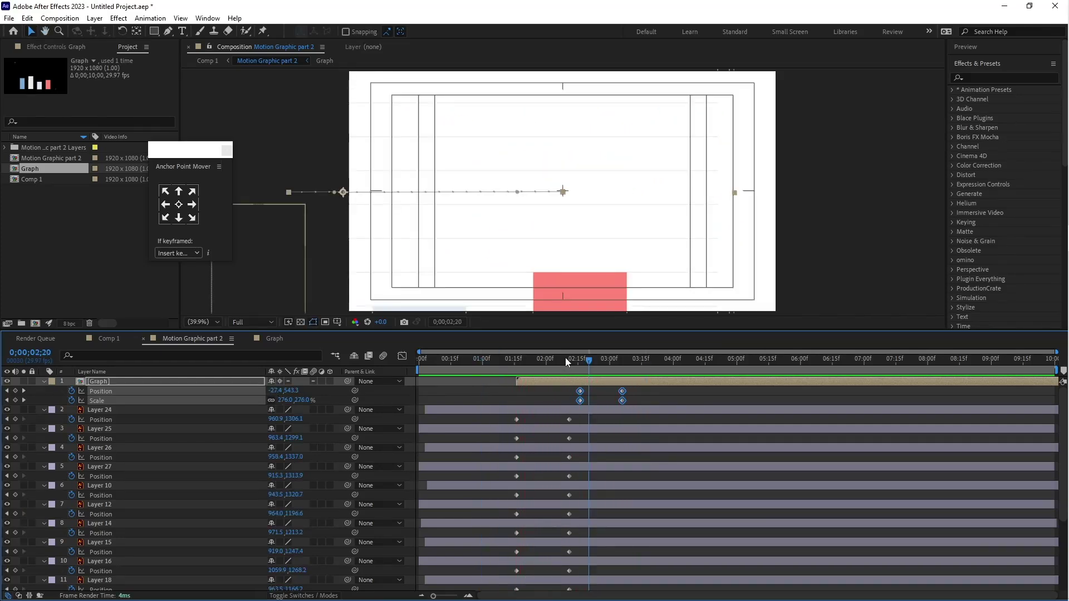
Step: Apply Easy Ease to all Position keyframes of the icon layers, from Layer 24 through Layer 9
left_click_drag(566, 333, 566, 292)
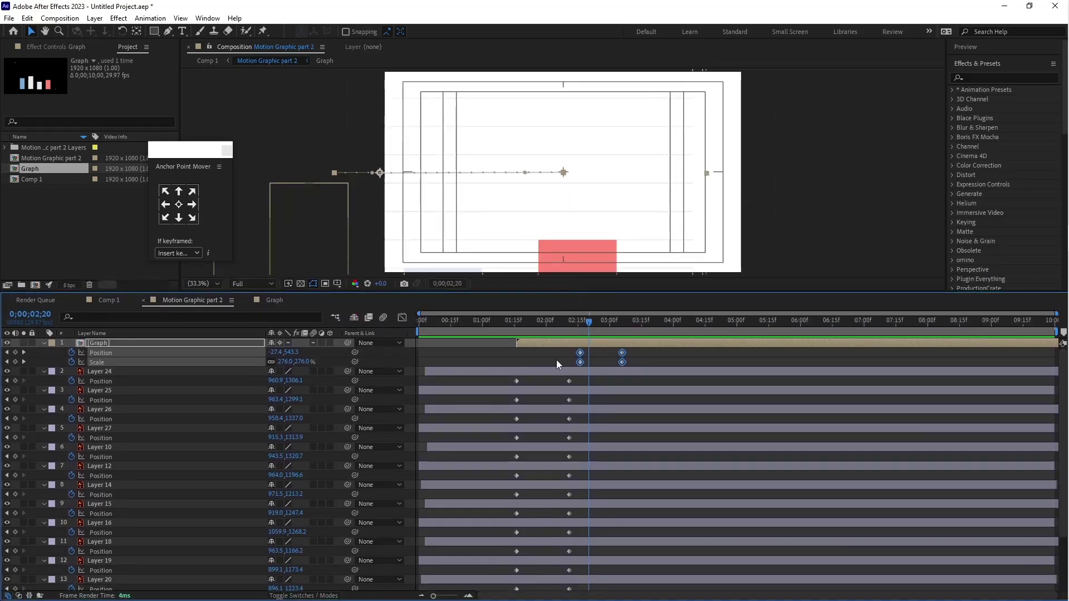
left_click(540, 328)
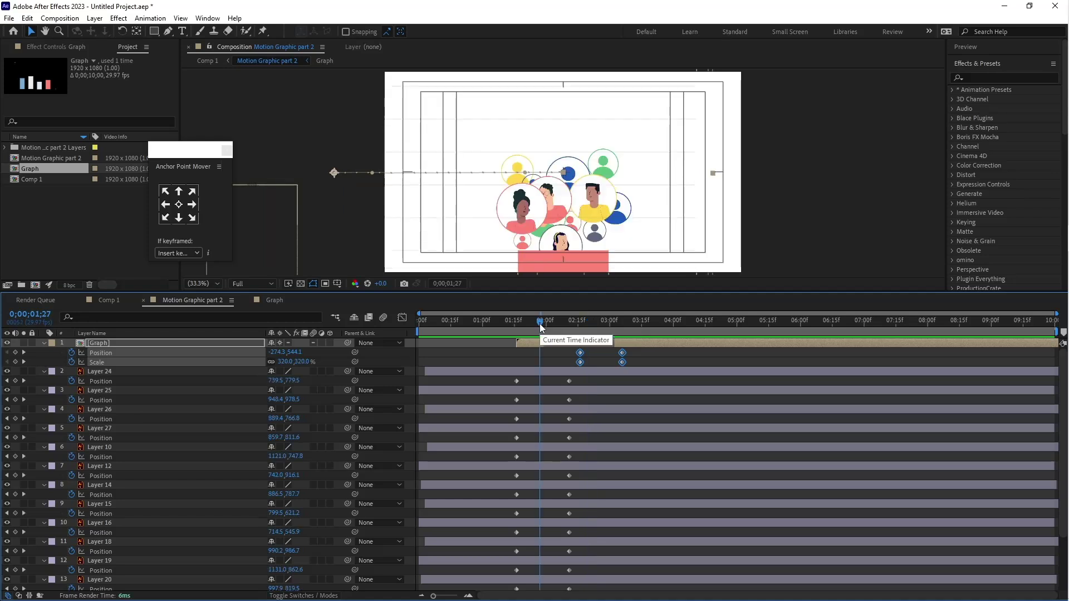
left_click_drag(542, 323, 516, 393)
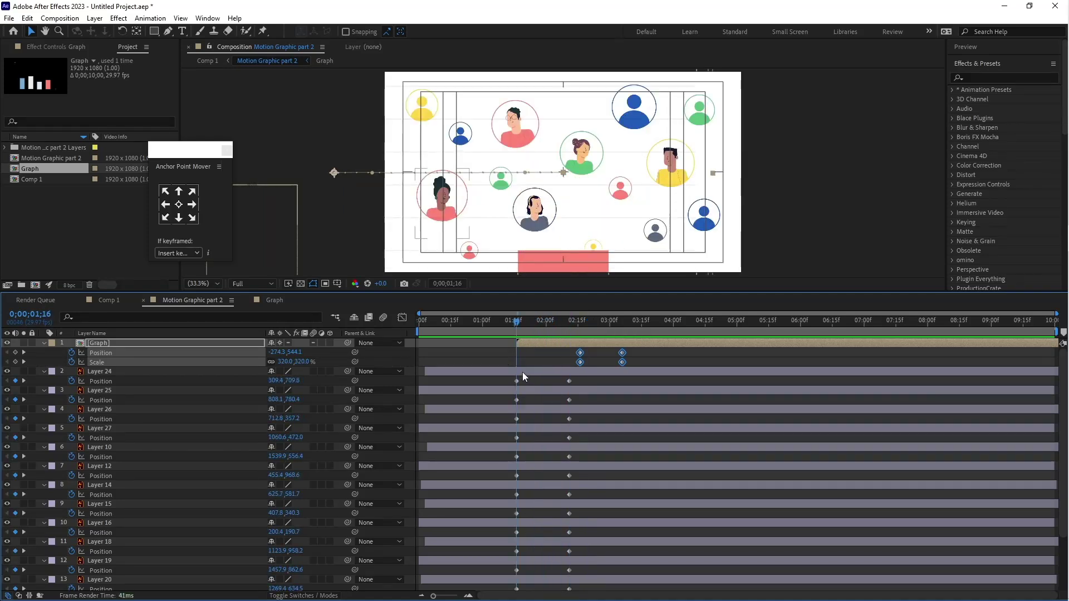
left_click(523, 372)
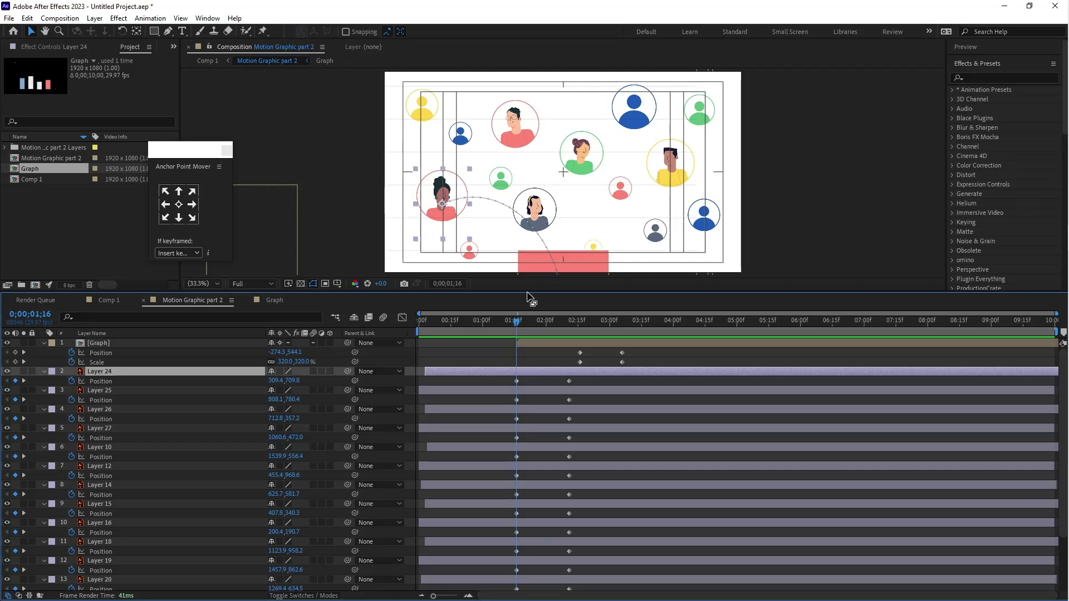
left_click_drag(527, 291, 527, 207)
left_click_drag(504, 294, 602, 566)
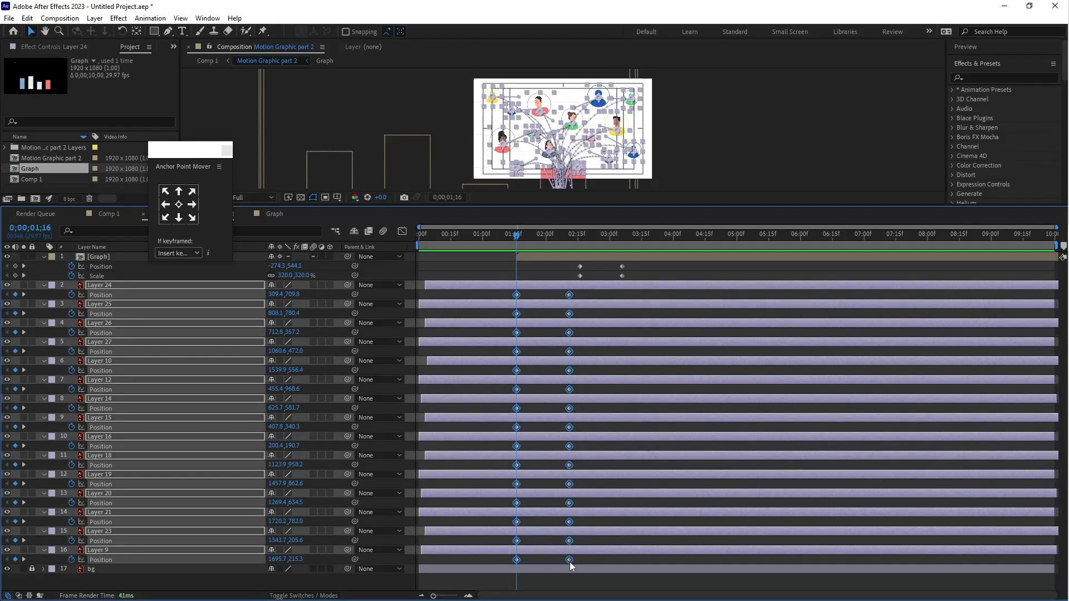
right_click(571, 561)
mouse_move(621, 557)
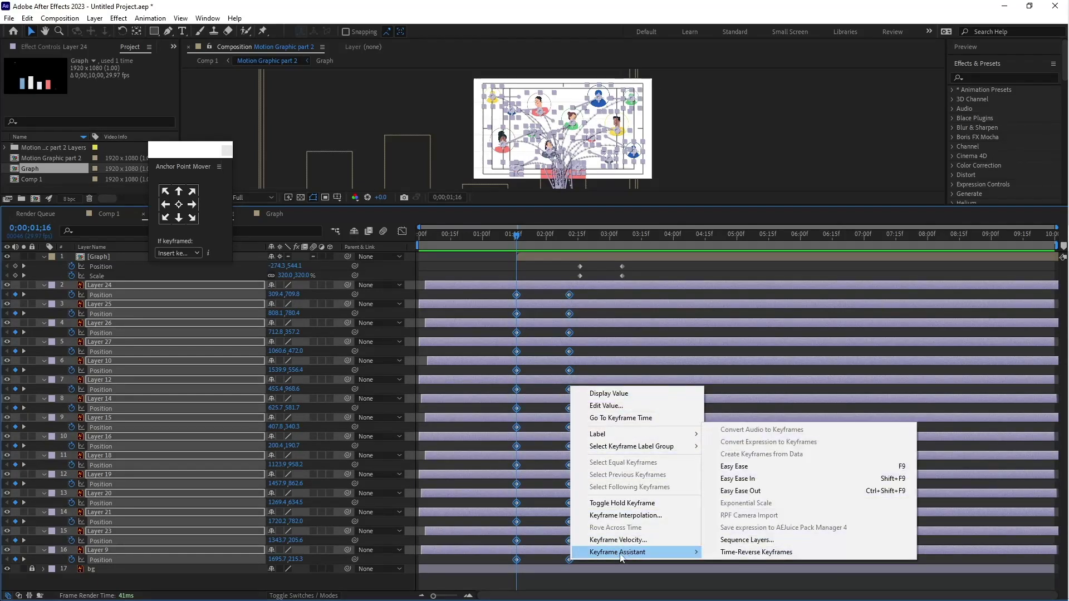
left_click(759, 467)
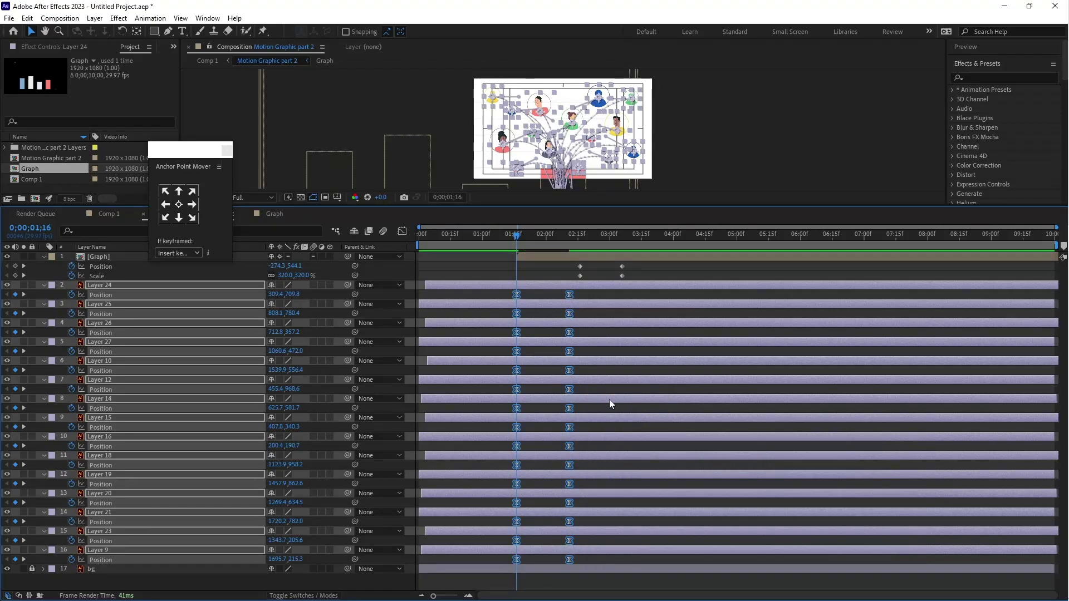
Step: Lengthen the ease out of the start keyframes and into the end keyframes of all icon layers in the speed graph for a sharper peak
left_click(403, 232)
left_click_drag(488, 538, 540, 572)
left_click(468, 596)
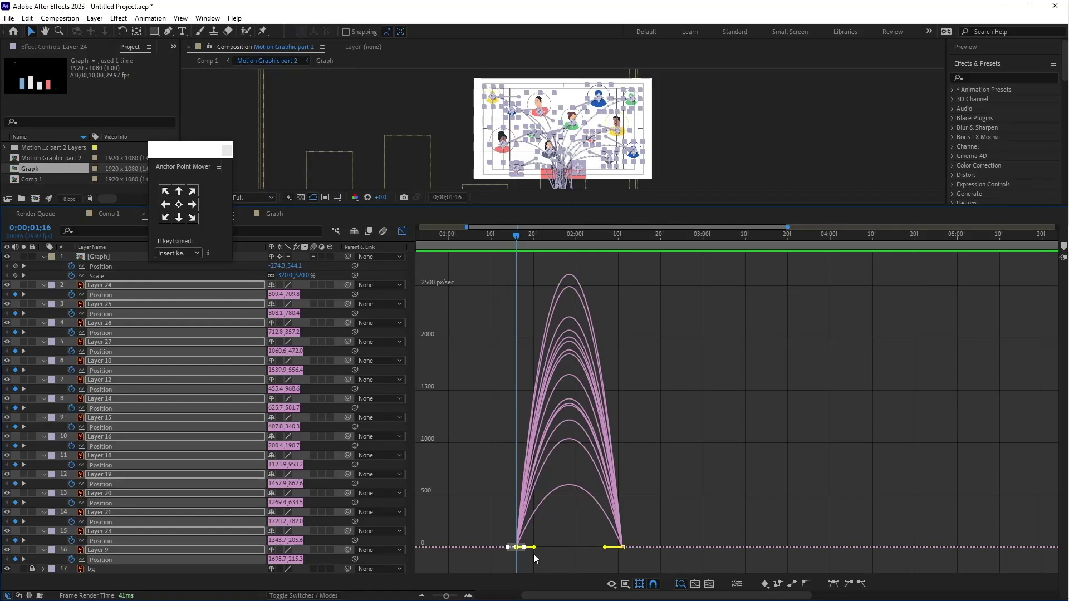
left_click_drag(535, 550, 546, 548)
left_click_drag(656, 533, 593, 563)
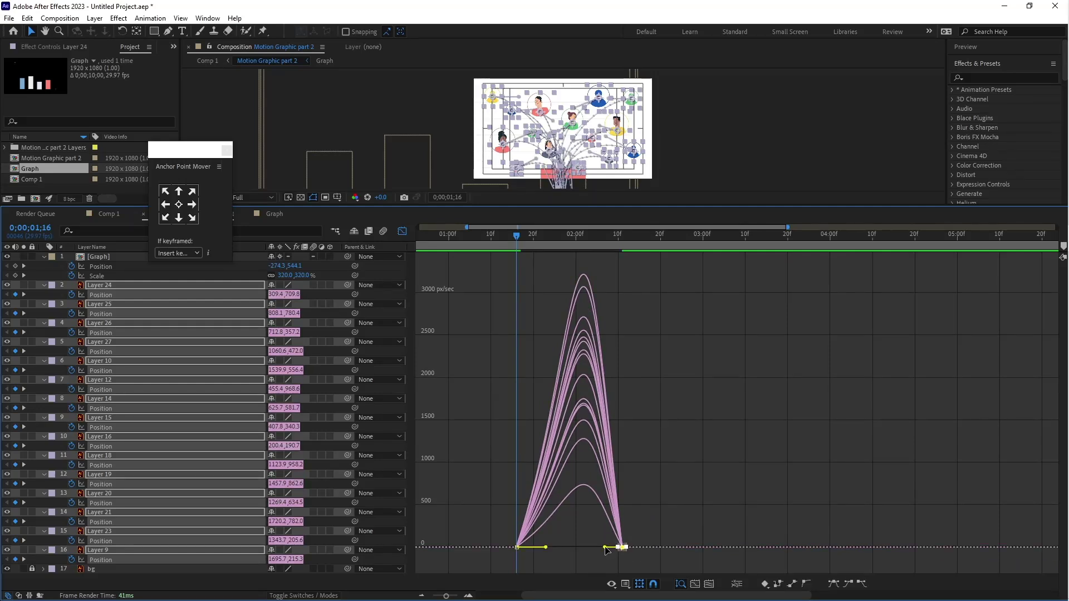
left_click_drag(606, 548, 596, 548)
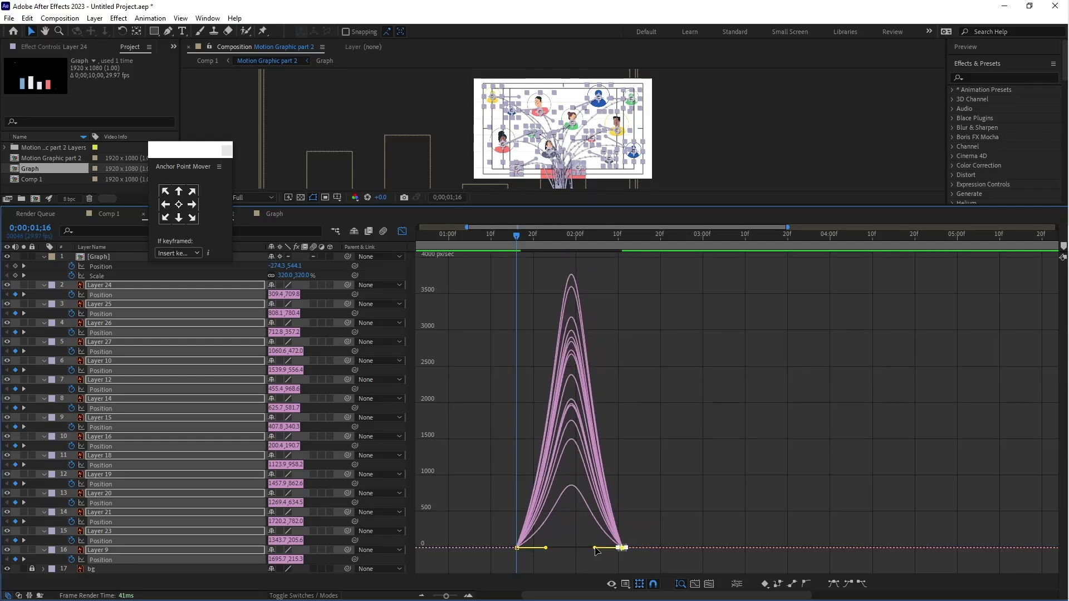
left_click(402, 233)
Step: Preview the eased motion of the icons into the red bar from about 0;00;01;00
left_click_drag(472, 206, 480, 299)
left_click(467, 329)
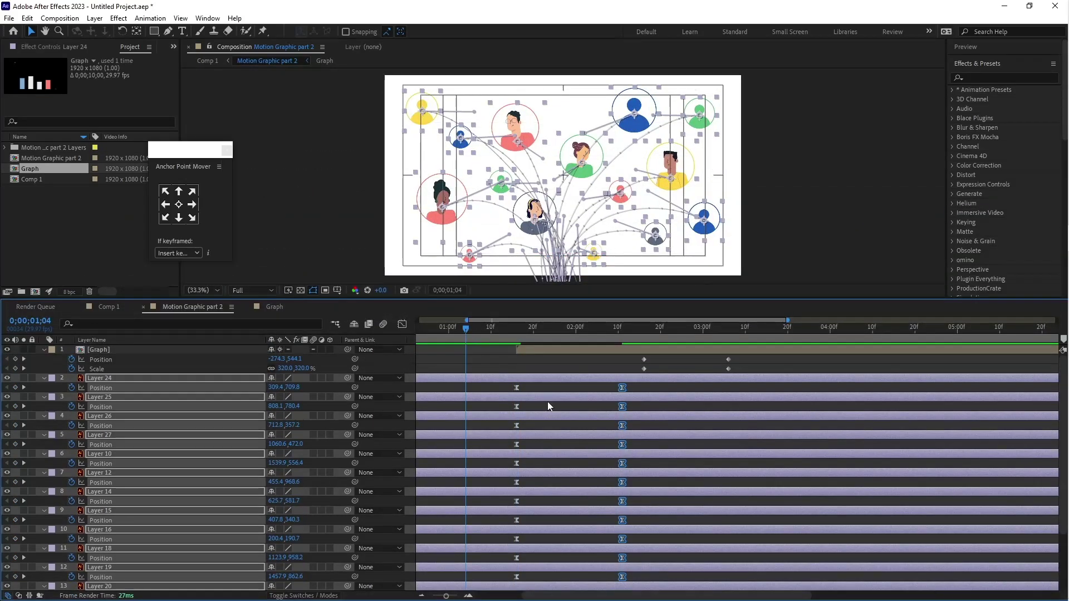
key("space")
left_click(453, 329)
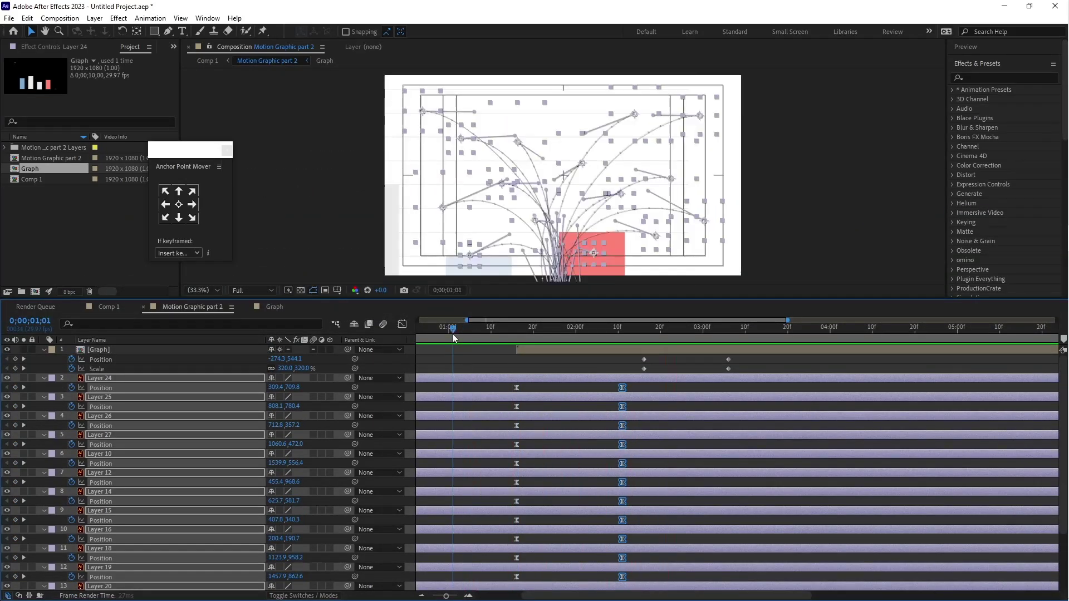
left_click(446, 327)
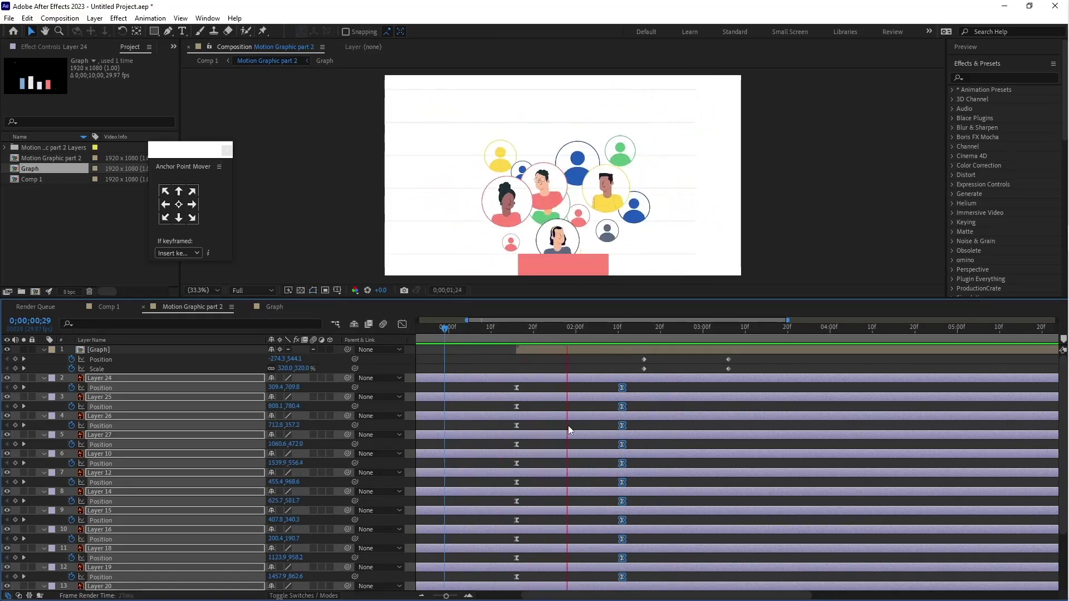
key("space")
Step: Move the icon layers' end Position keyframes and the start of the Graph's Position and Scale keyframes to about 0;00;02;19, and preview the result
left_click_drag(589, 299, 585, 209)
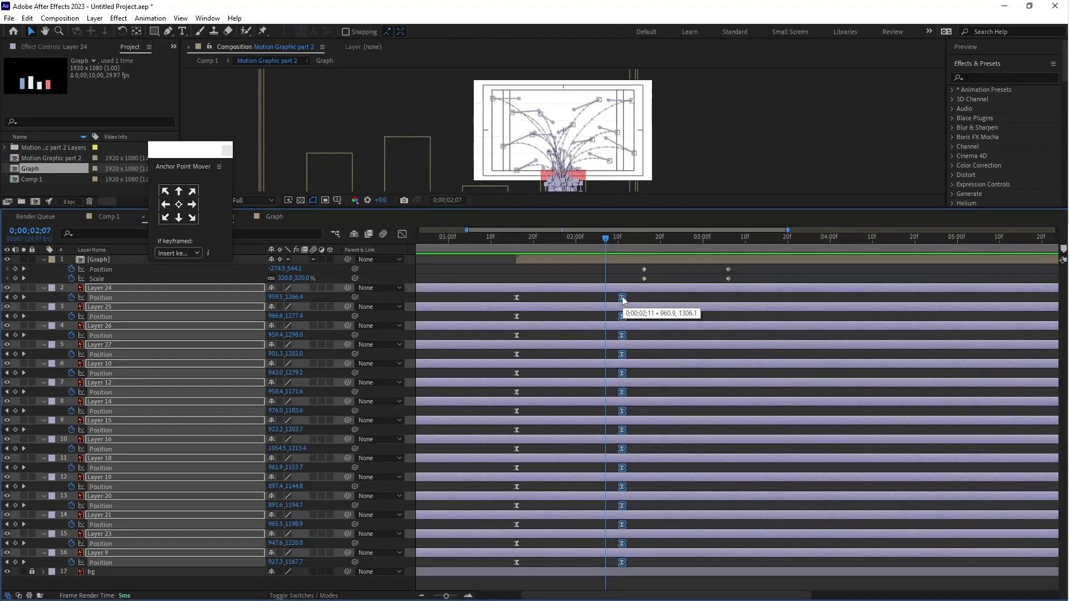
left_click_drag(623, 296, 755, 282)
left_click_drag(644, 270, 656, 279)
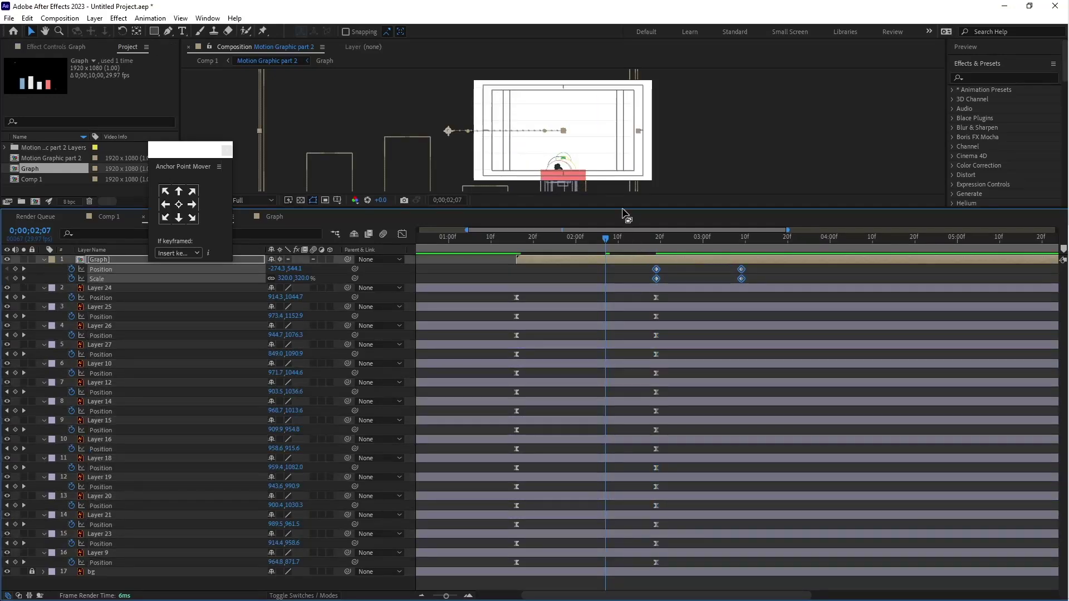
left_click_drag(623, 209, 623, 271)
left_click(479, 307)
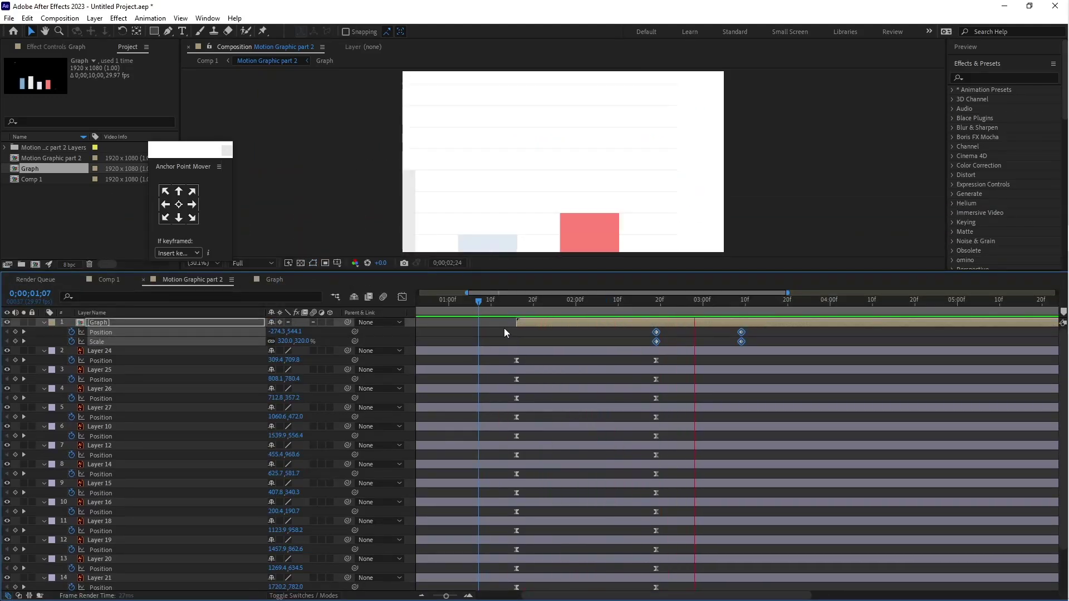
Step: Preview the icons' motion into the red bar from about 0;00;01;04
left_click(468, 303)
key("space")
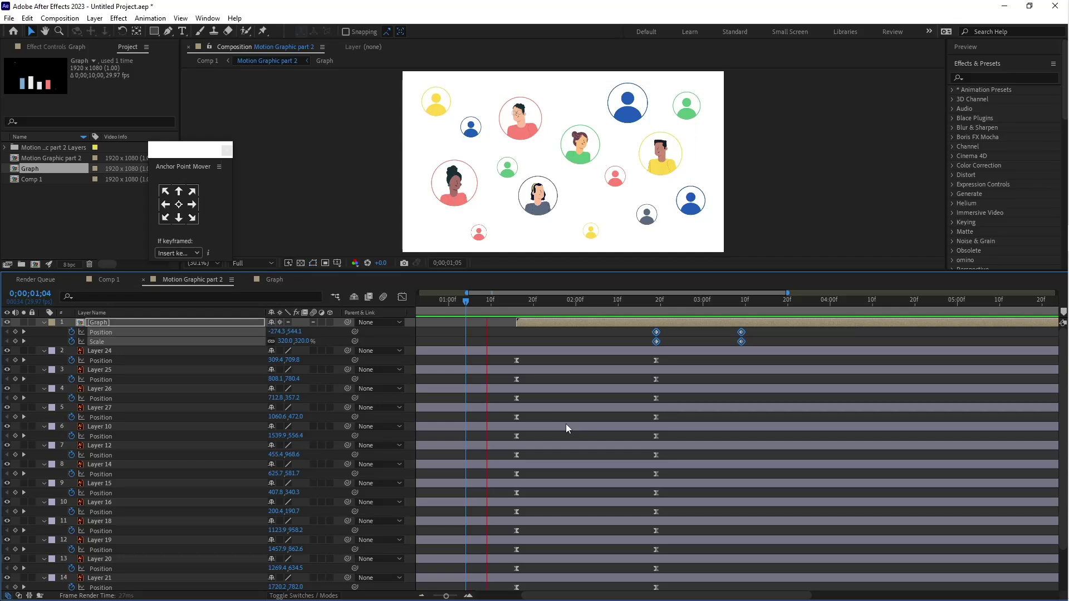
key("space")
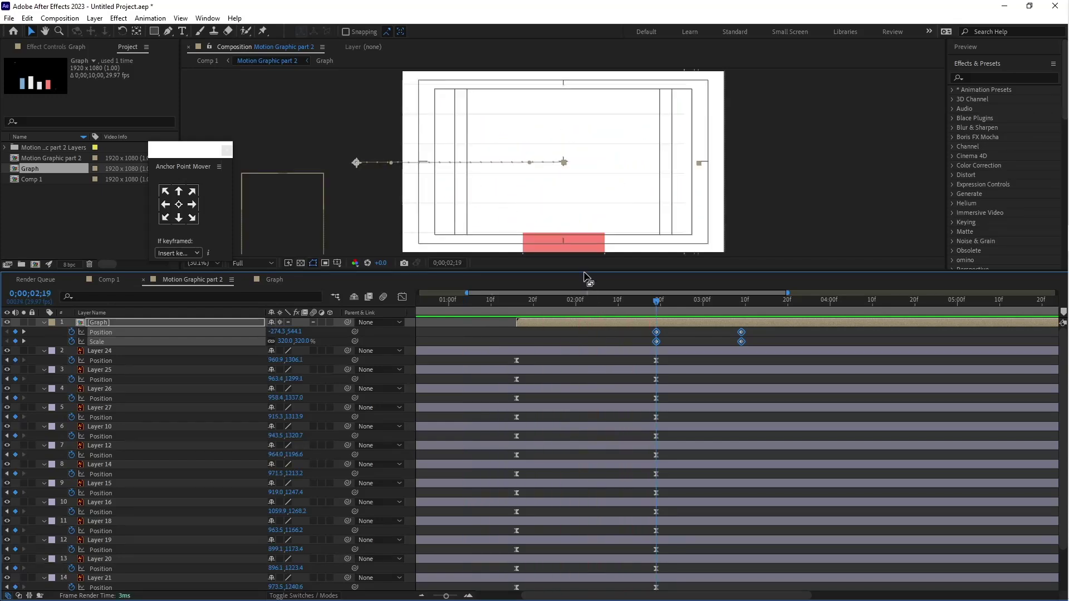
Step: Shift Layer 24, Layer 25 and Layer 26 by different small amounts in time so their moves no longer start together
left_click_drag(584, 271, 517, 268)
left_click(526, 288)
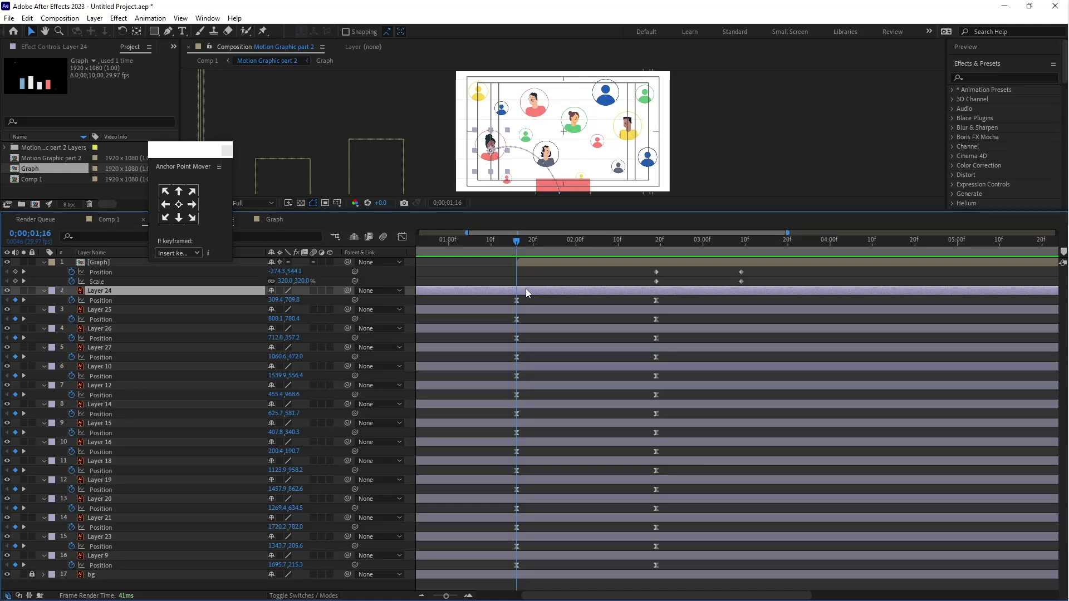
key("semicolon")
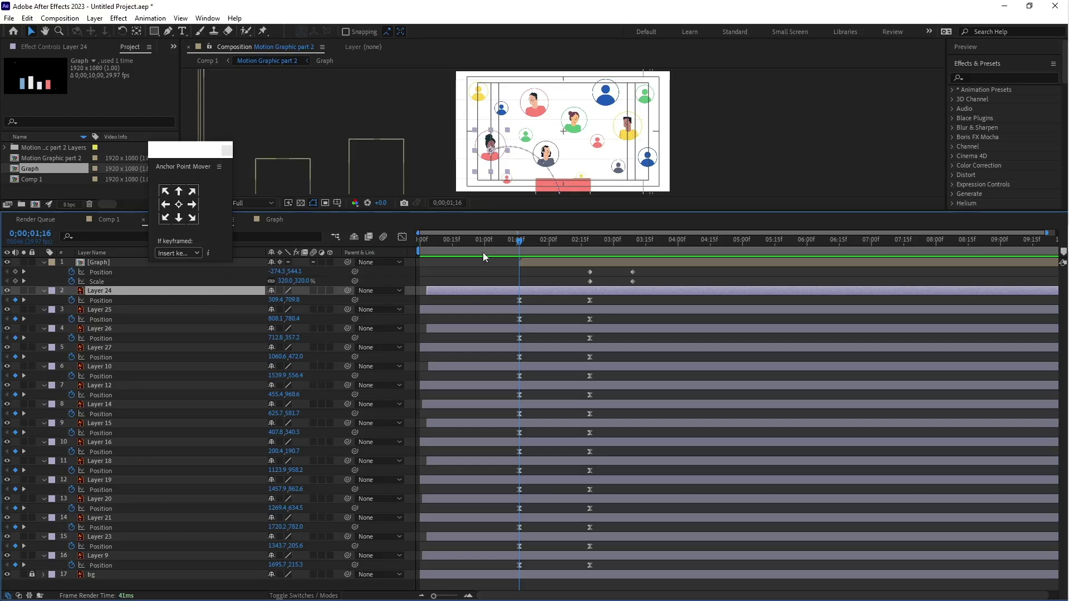
left_click_drag(534, 293, 539, 296)
left_click(539, 308)
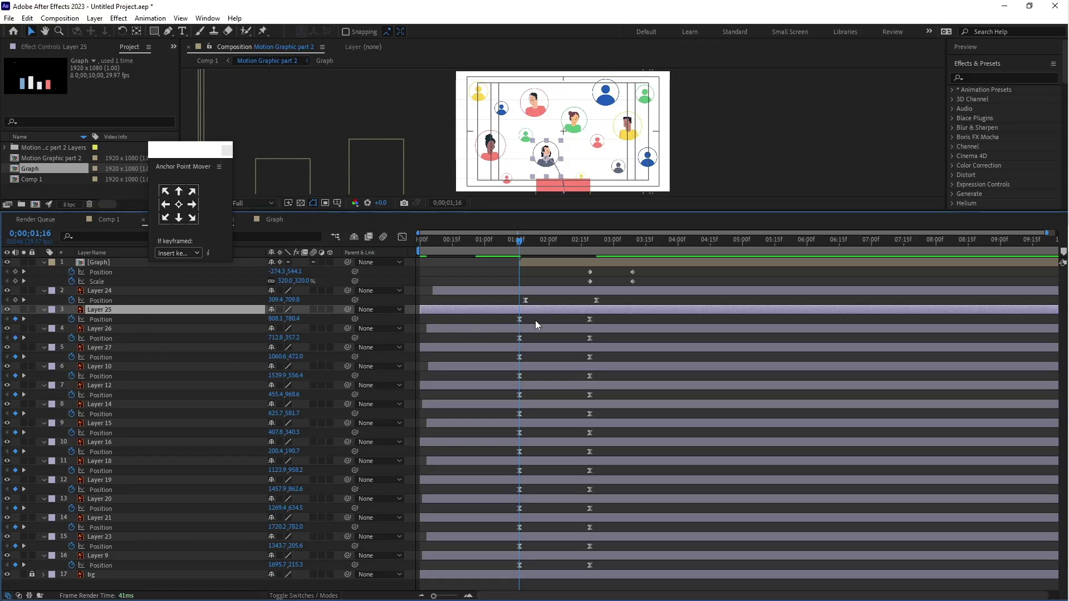
left_click_drag(533, 310, 555, 327)
left_click(529, 327)
Step: Stagger the timing of the remaining icon layers, Layer 27 through Layer 9, by small random offsets
left_click(543, 348)
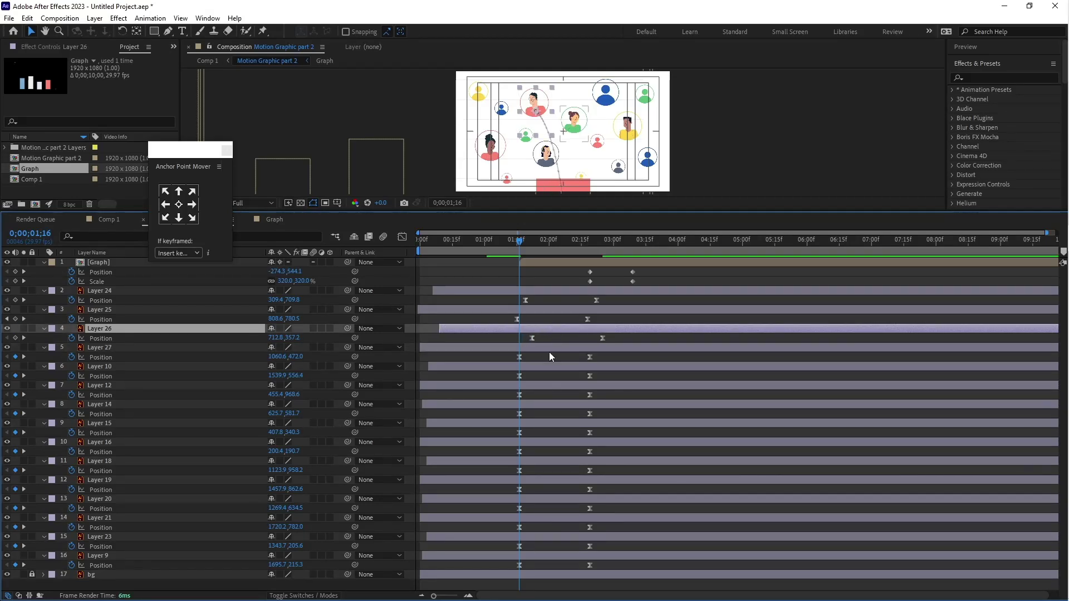
left_click(548, 350)
left_click_drag(552, 348, 566, 367)
left_click_drag(559, 386, 560, 404)
left_click(555, 403)
left_click_drag(557, 422, 581, 557)
left_click(563, 442)
left_click(555, 480)
left_click(553, 499)
left_click(560, 520)
left_click(565, 536)
left_click(563, 557)
Step: Enlarge the composition view and preview the staggered icon motion from about 0;00;01;07 and again from 0;00;01;01
left_click(497, 242)
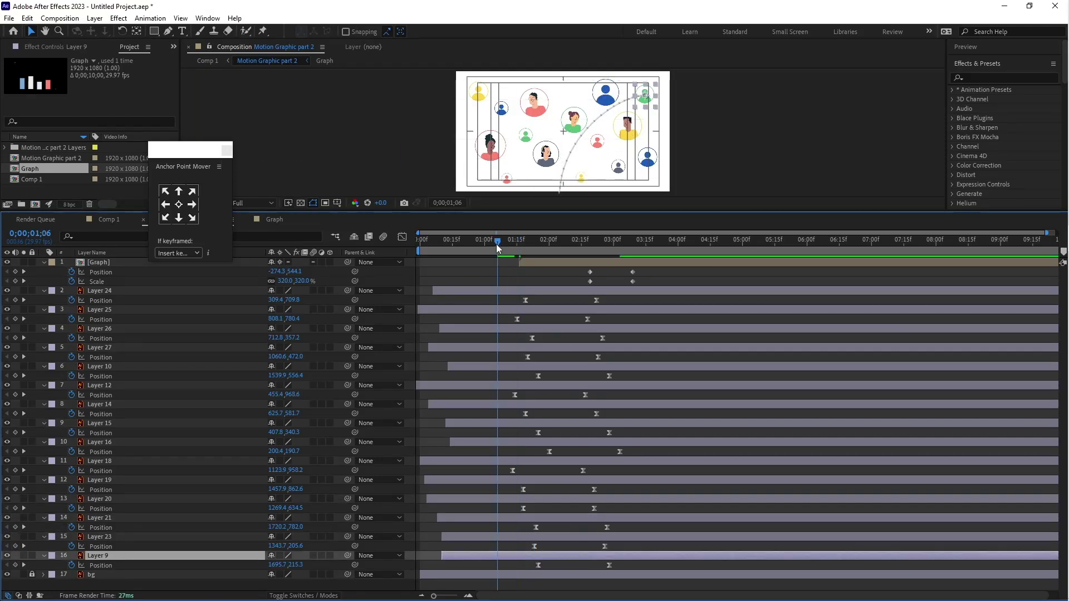
left_click_drag(498, 239, 498, 281)
left_click_drag(516, 217, 550, 418)
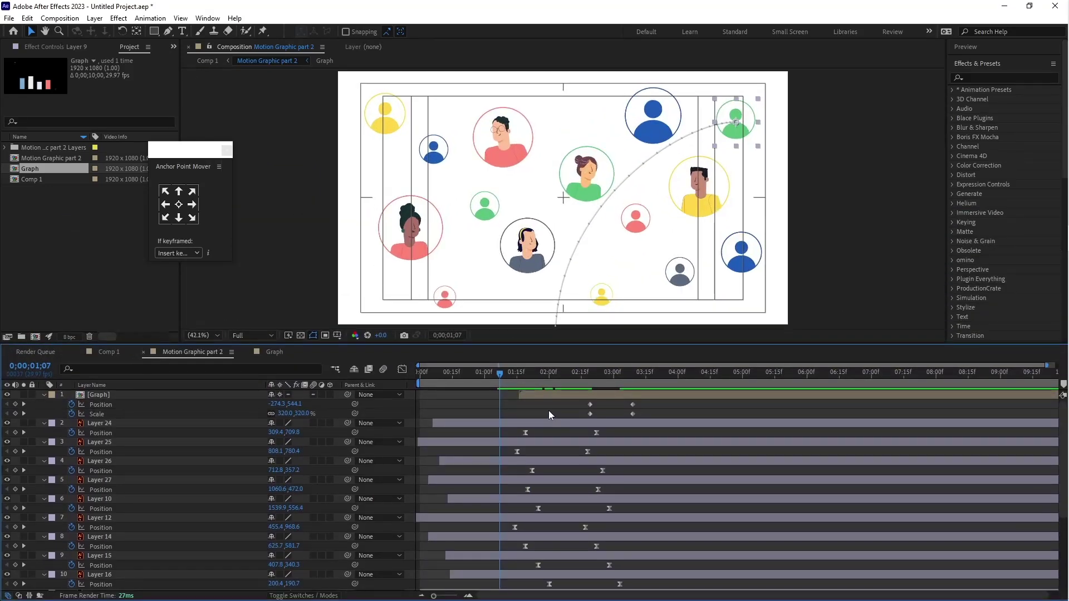
key("space")
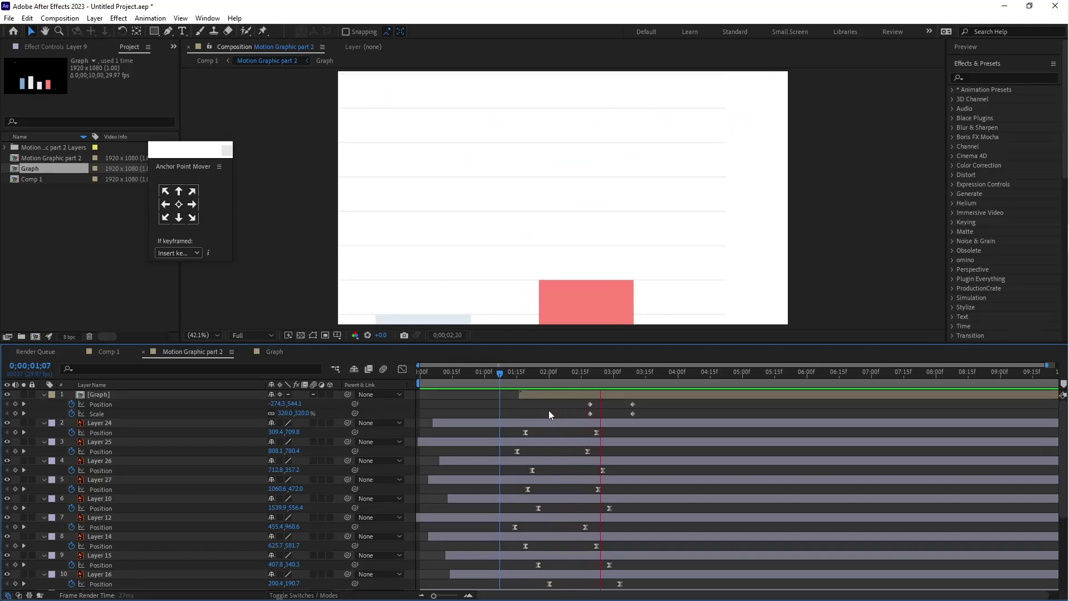
left_click(485, 373)
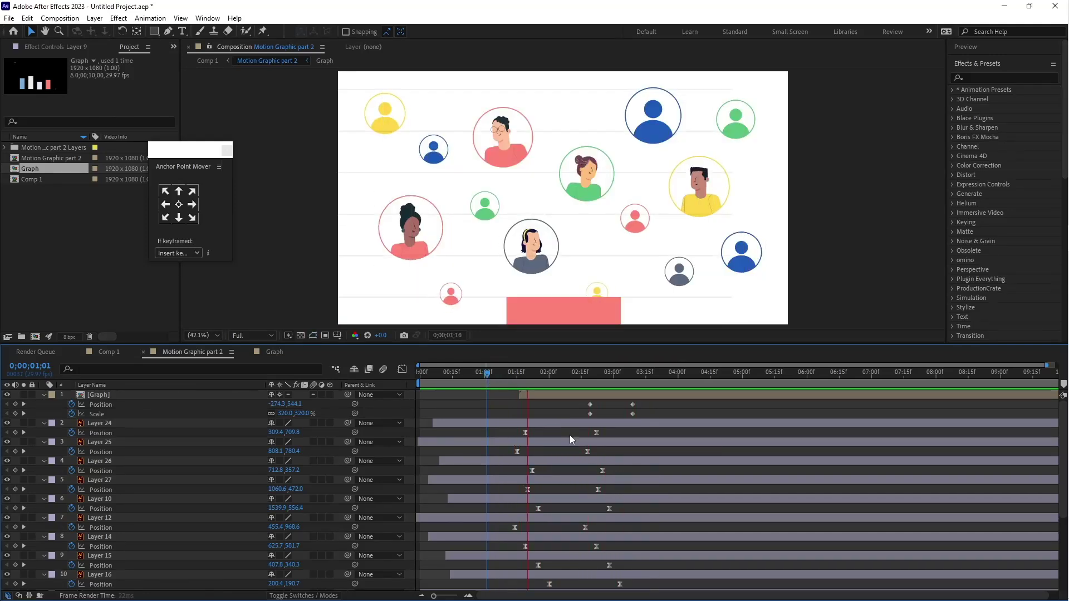
Step: Add Position and Scale keyframes to the Graph layer at 0;00;01;16, where it begins
left_click_drag(516, 372, 592, 386)
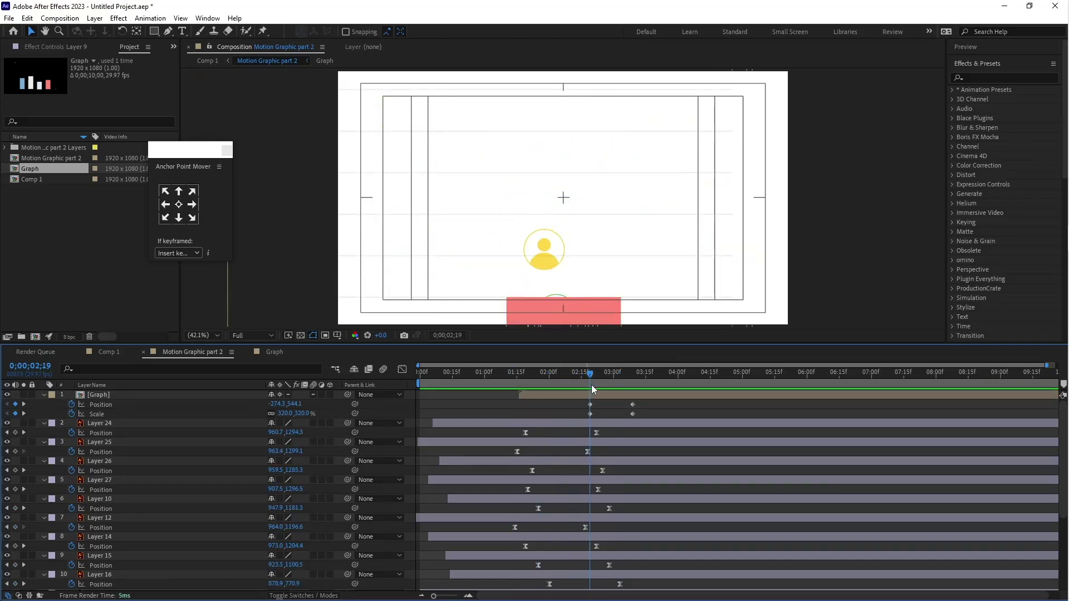
left_click(586, 393)
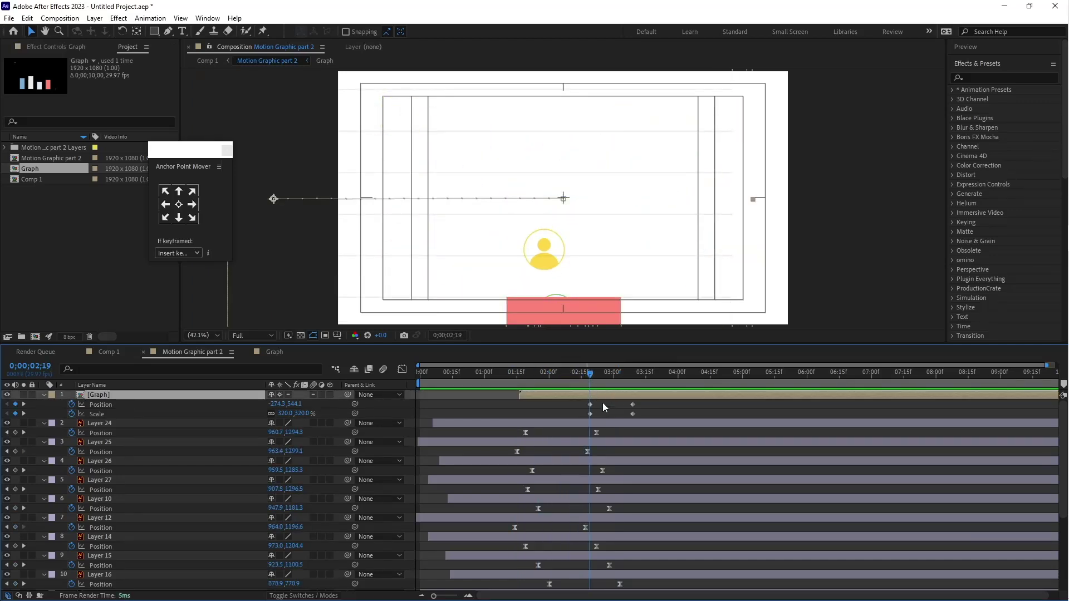
left_click_drag(590, 373, 519, 385)
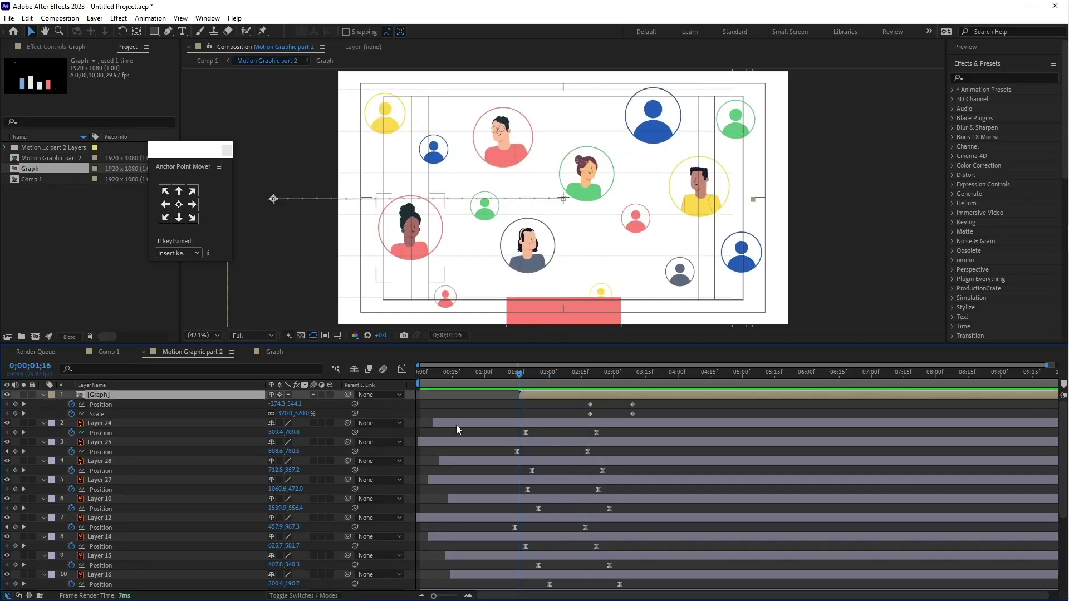
left_click(15, 405)
left_click(15, 414)
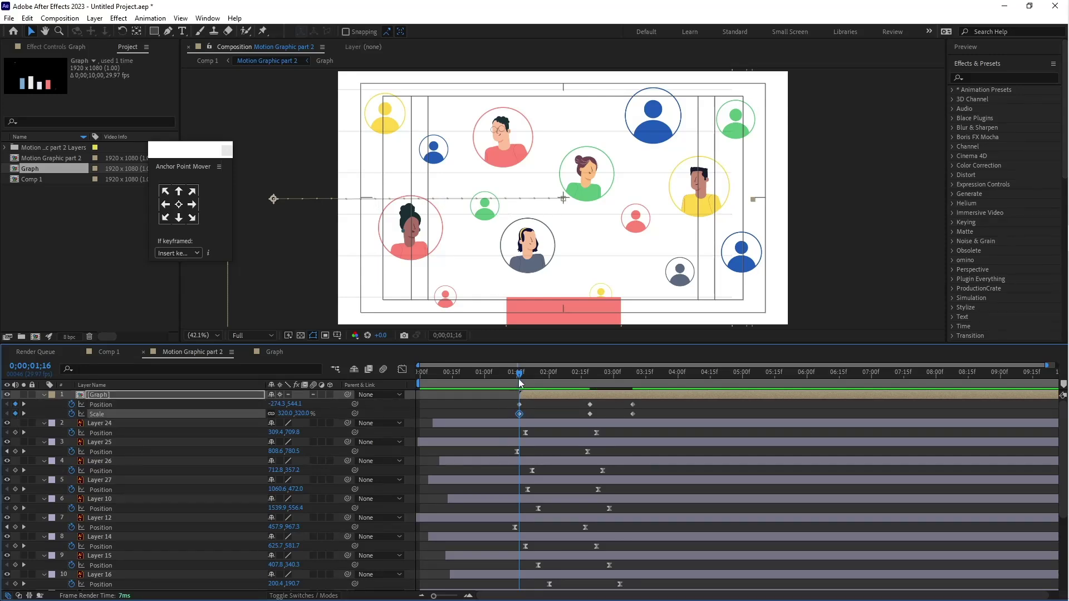
Step: Lower the Graph at its first Position keyframe to about -274.3, 667.5 so the red bar starts below the frame
left_click(520, 405)
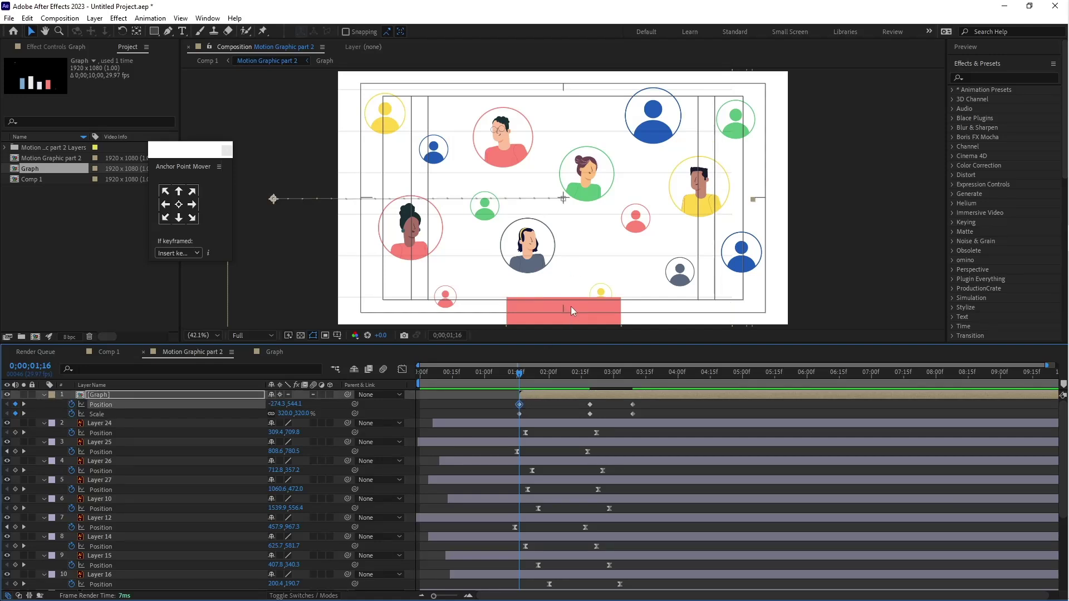
left_click_drag(566, 306, 567, 336)
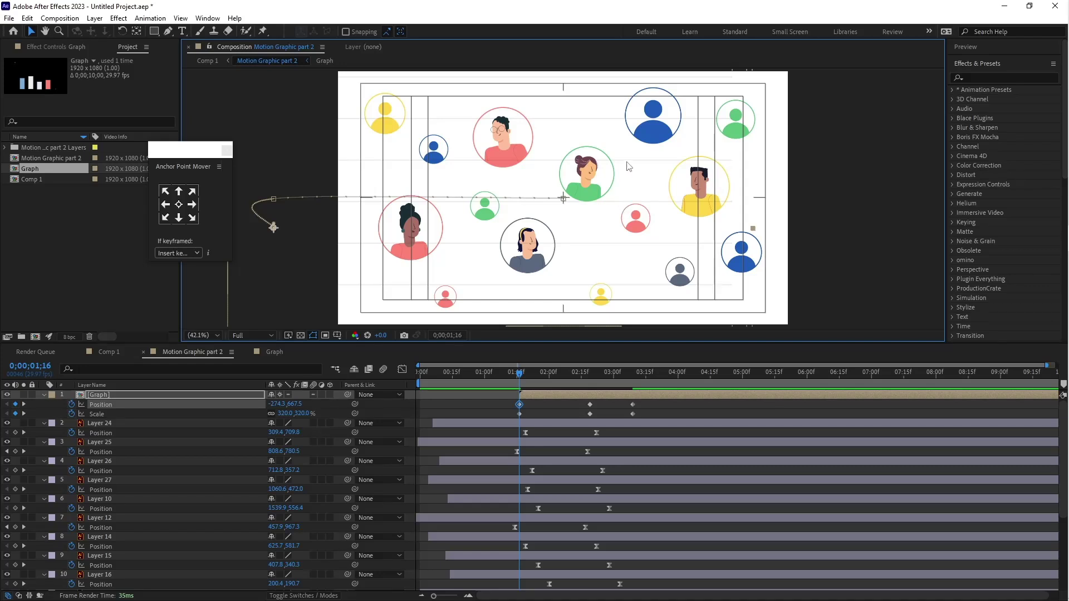
left_click(553, 404)
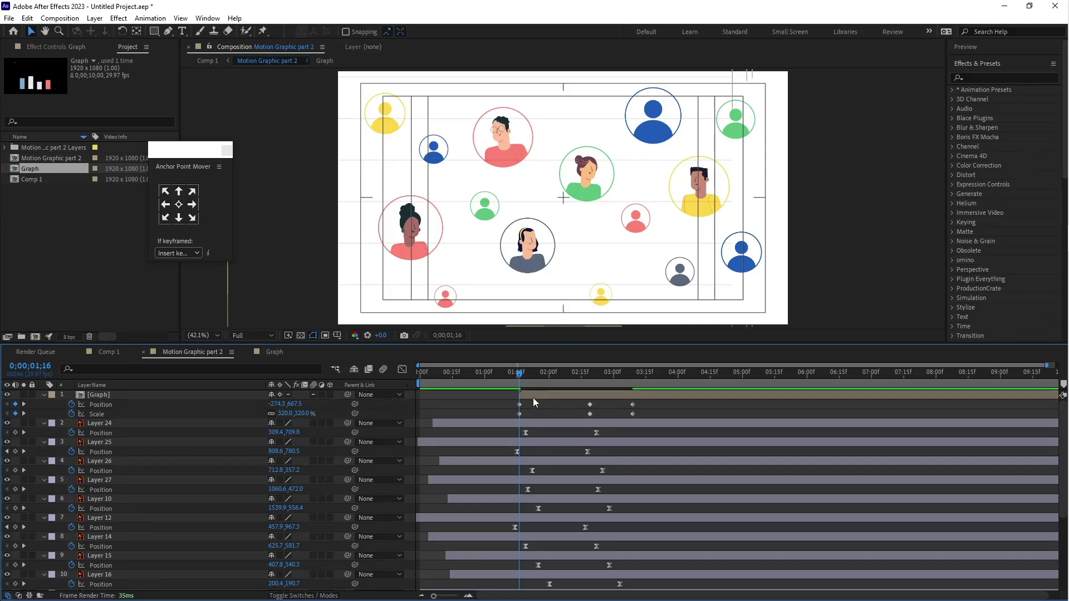
Step: Hide Layer 35, the horizontal grid lines, inside the Graph composition and return to Motion Graphic part 2
double_click(533, 396)
left_click(456, 468)
left_click(450, 462)
left_click(444, 452)
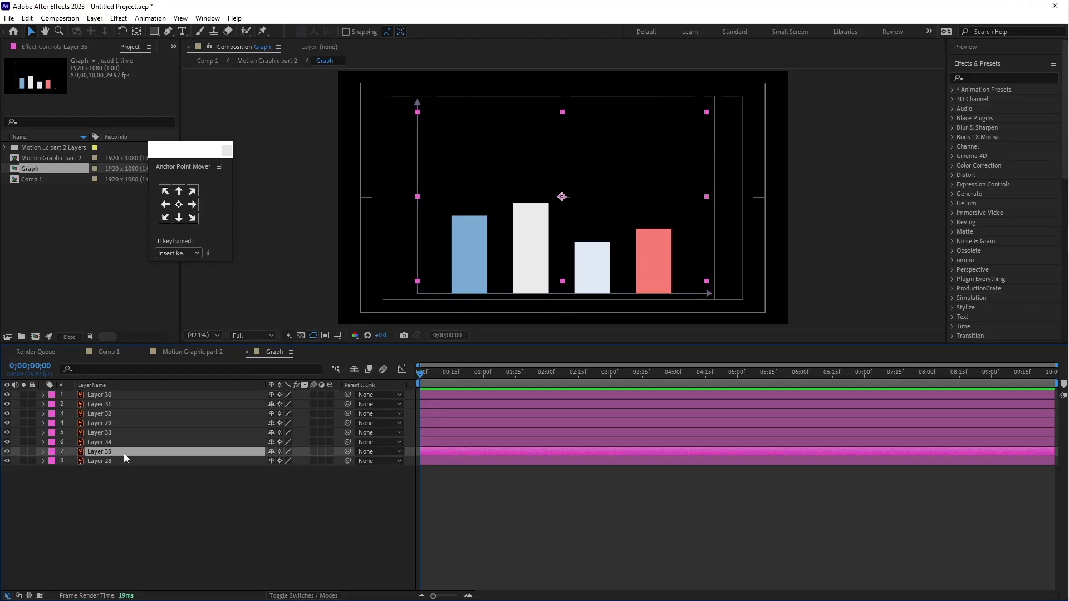
left_click(7, 452)
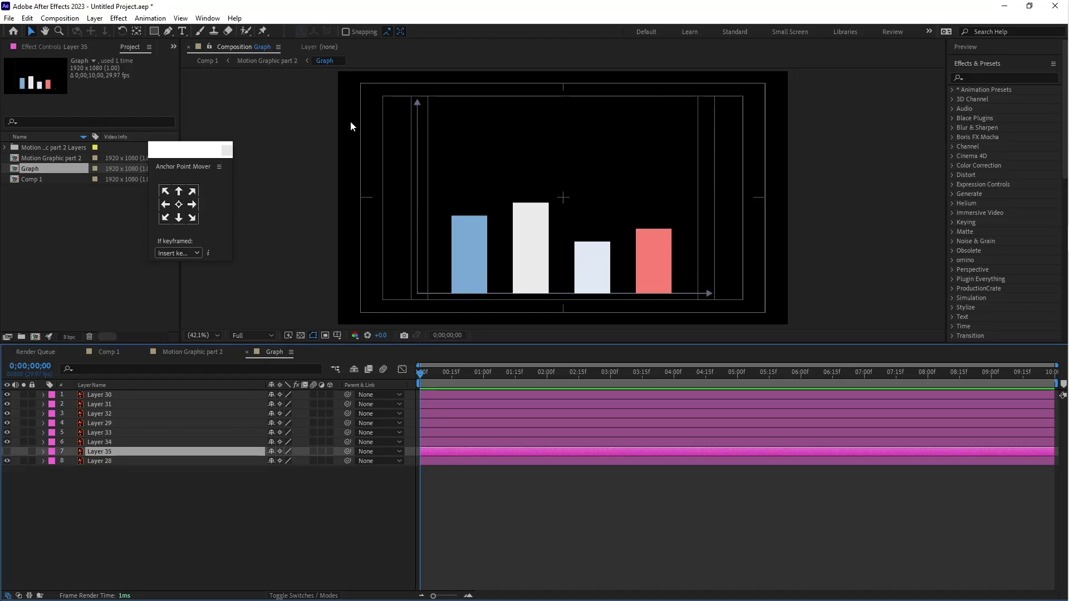
left_click(275, 64)
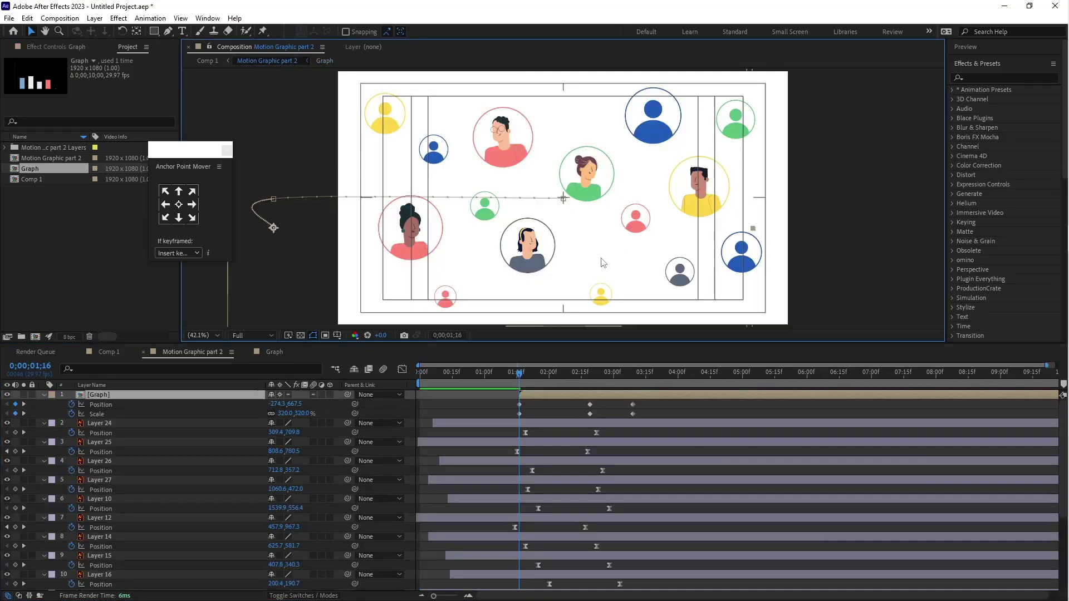
Step: Preview the rising red bar from about 0;00;00;23 and examine the Graph's movement around 0;00;02;12
key("k")
left_click_drag(515, 378, 470, 406)
key("space")
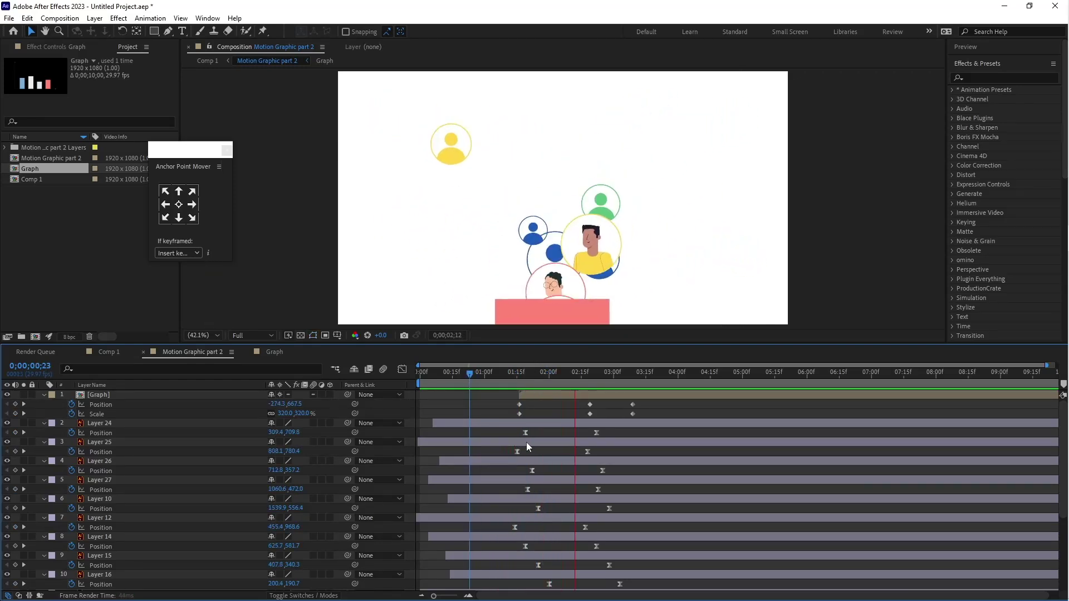
left_click_drag(503, 376, 575, 400)
left_click(569, 399)
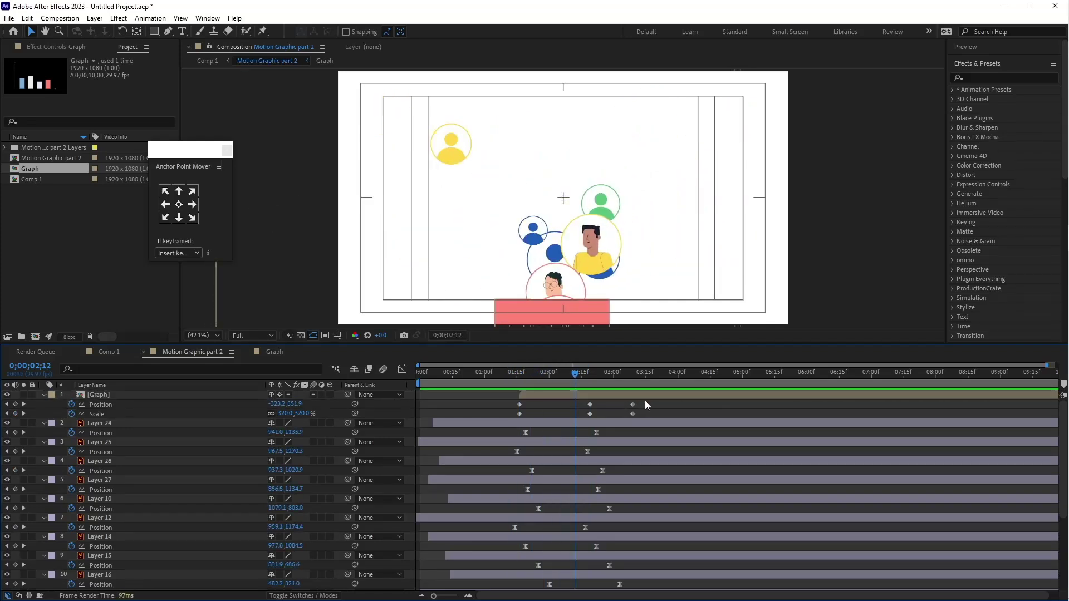
Step: Set the spatial interpolation of all three Graph Position keyframes to Linear
left_click_drag(657, 401, 510, 406)
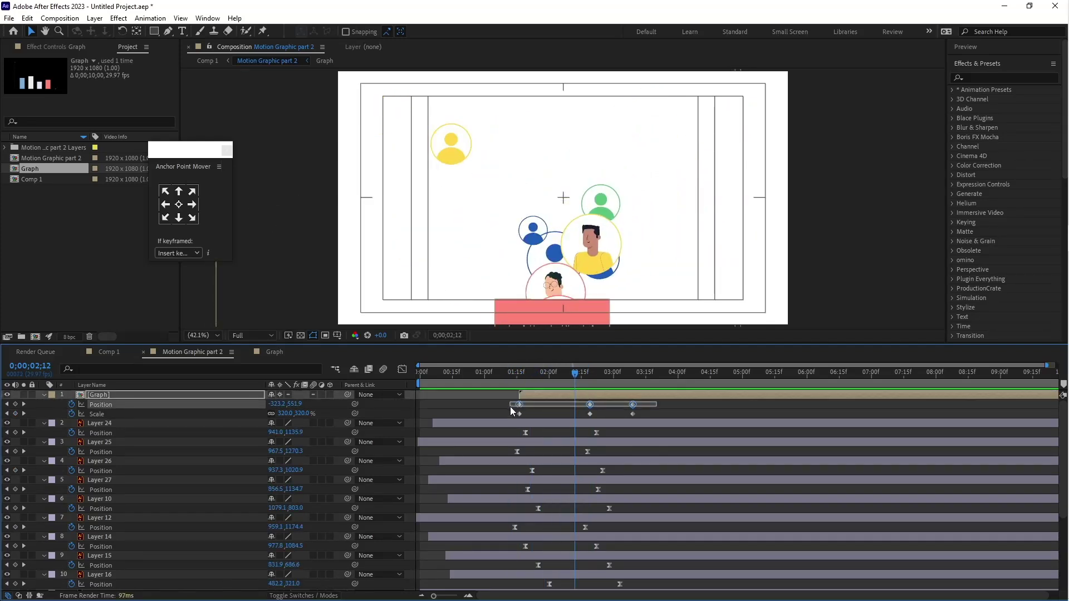
right_click(520, 406)
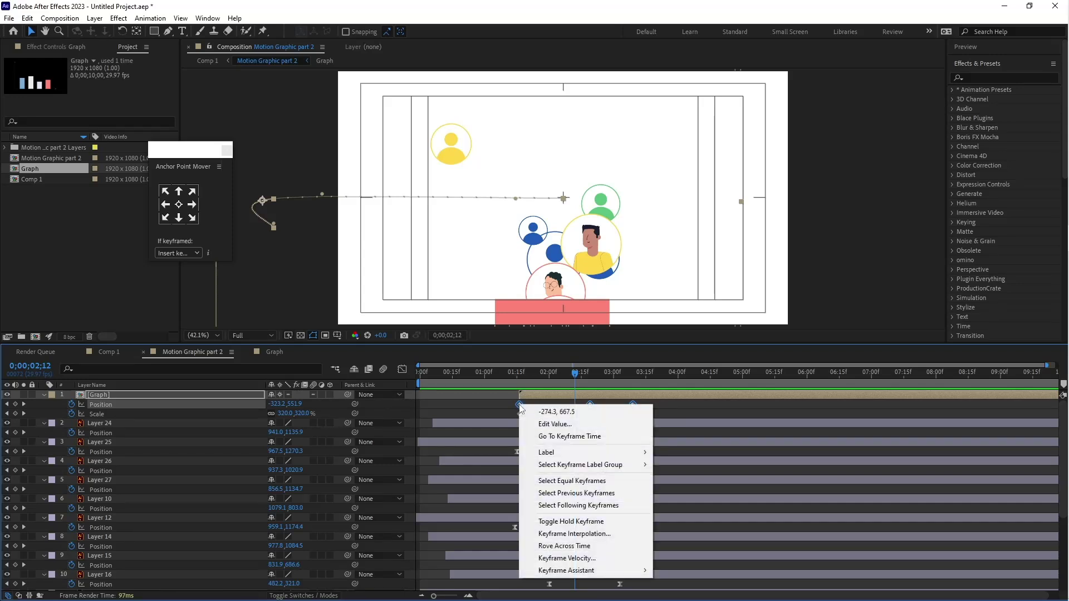
left_click(620, 533)
left_click(558, 286)
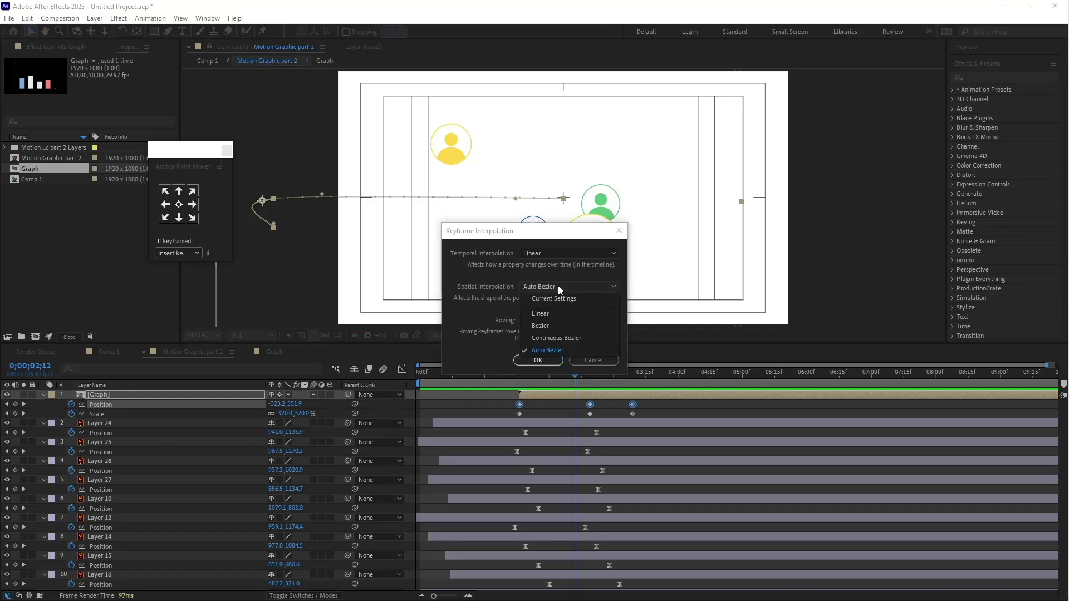
left_click(550, 315)
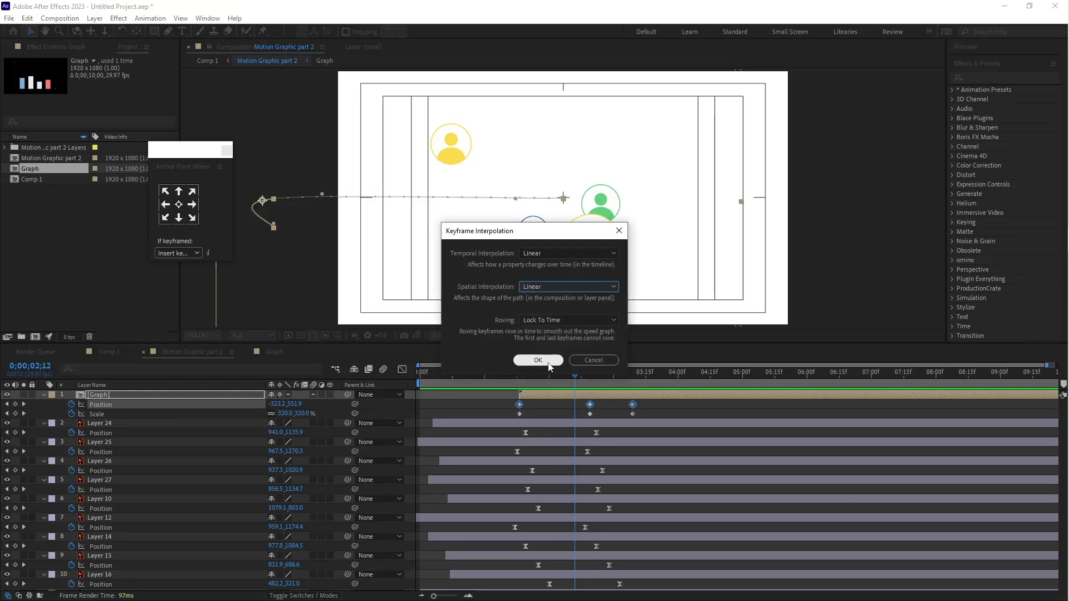
left_click(545, 361)
Step: Preview the straightened Graph movement repeatedly, starting between about 0;00;01;05 and 0;00;01;09
left_click(493, 382)
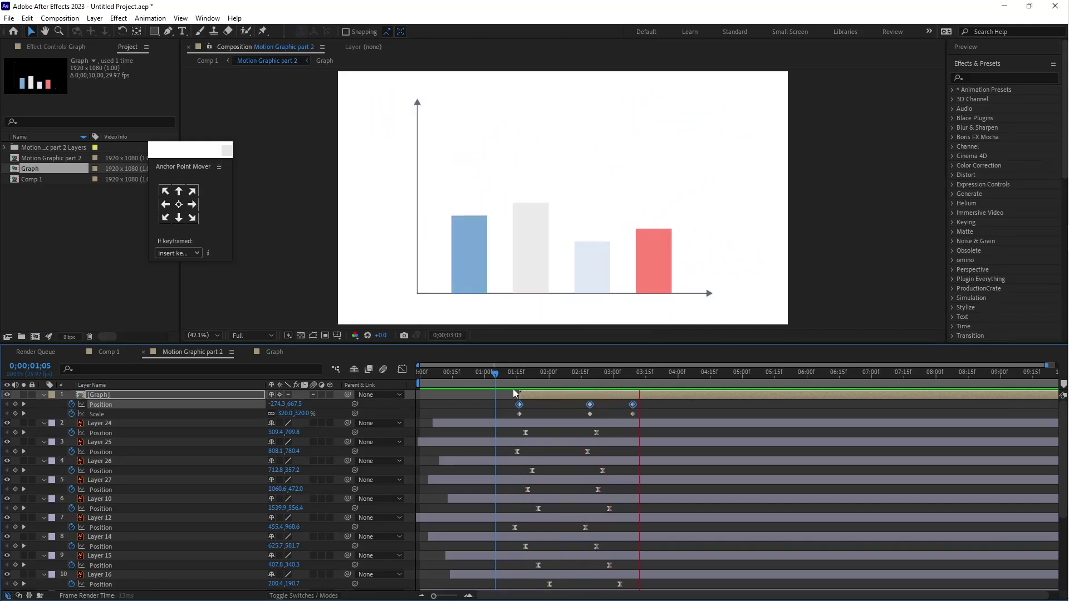
left_click(499, 374)
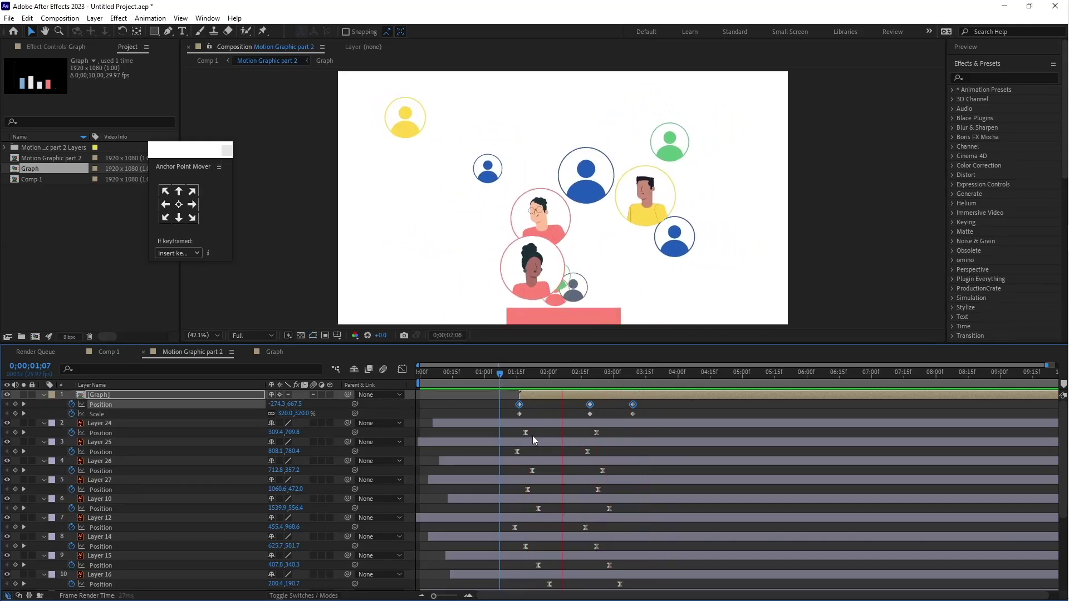
left_click(503, 372)
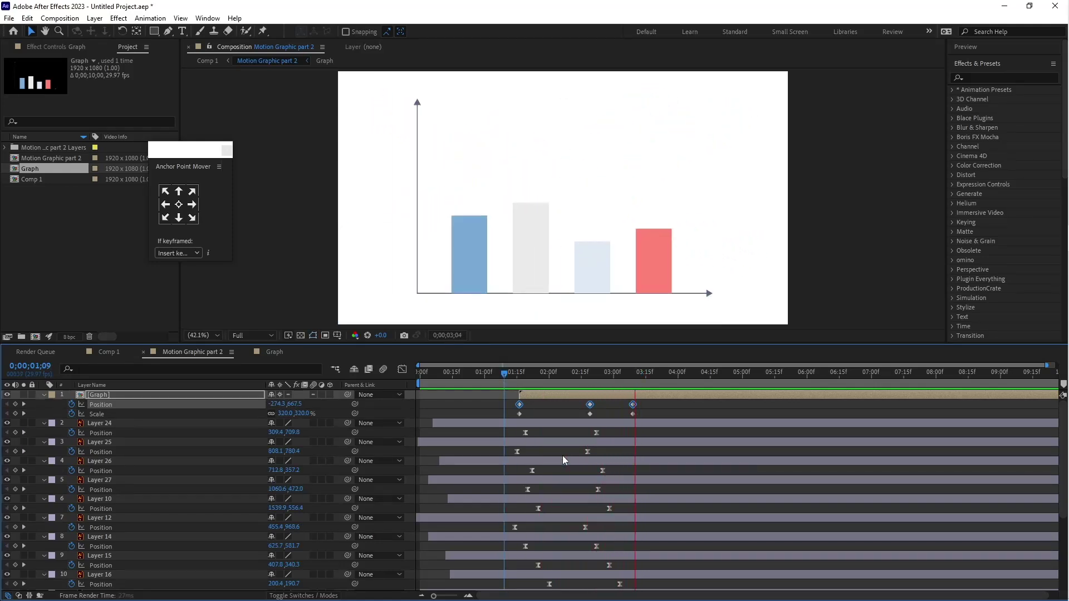
Step: Raise the Graph slightly at its middle Position keyframe at 0;00;02;19 so more of the red bar shows
left_click(523, 374)
left_click_drag(524, 374, 591, 376)
left_click(590, 404)
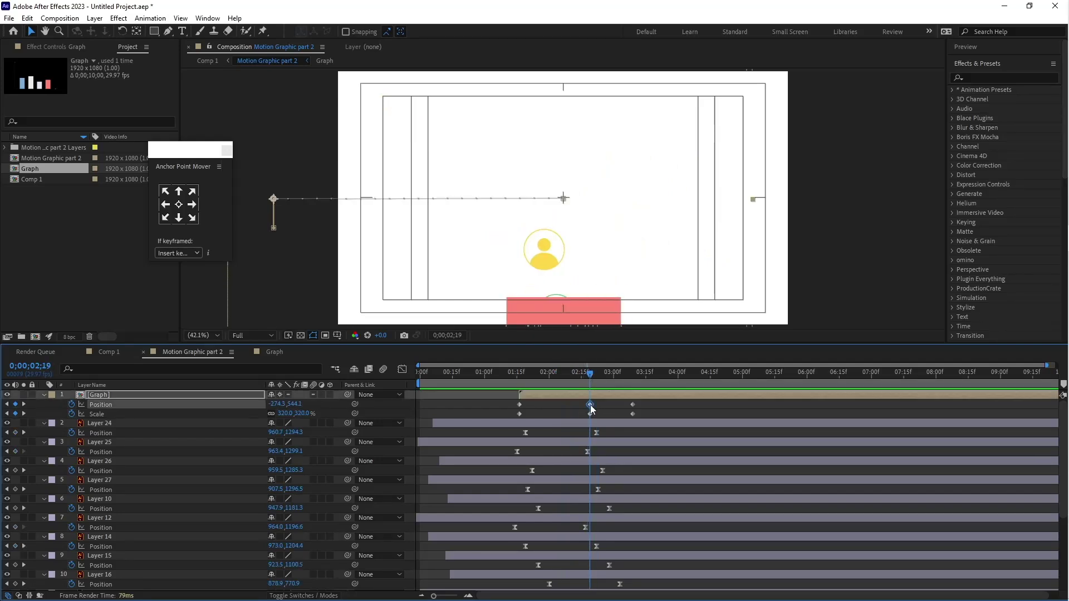
left_click(567, 306)
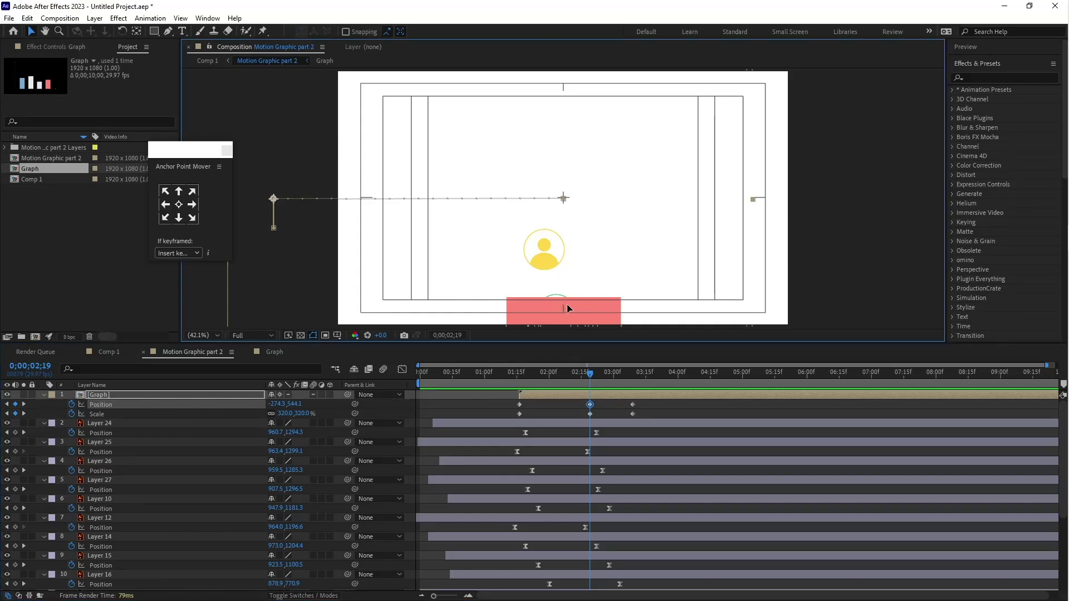
left_click_drag(567, 304, 567, 293)
Step: Preview the raised bar and the zoom-out from about 0;00;01;10, and check the frame at 0;00;02;22
left_click(506, 377)
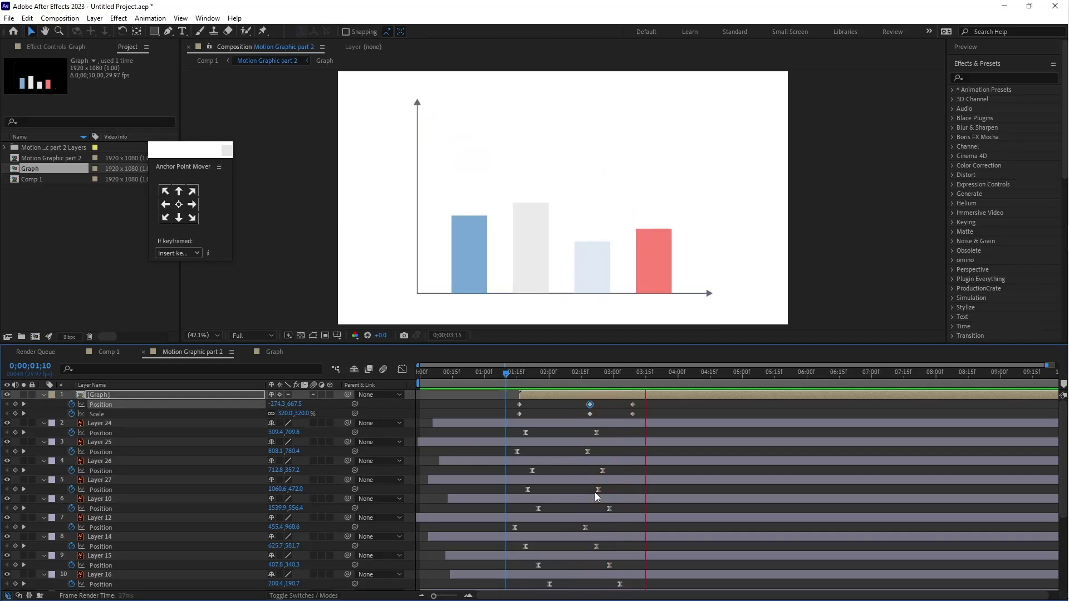
left_click(494, 374)
left_click(598, 374)
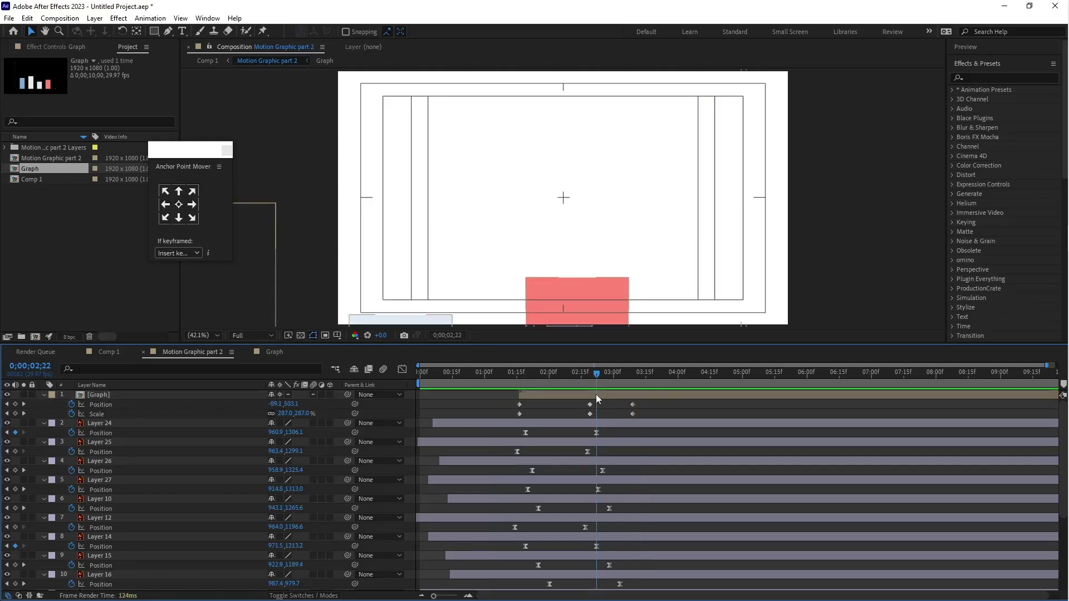
Step: Open the Graph composition, select the red bar's layer, and move its anchor point down near the bar's base
double_click(598, 394)
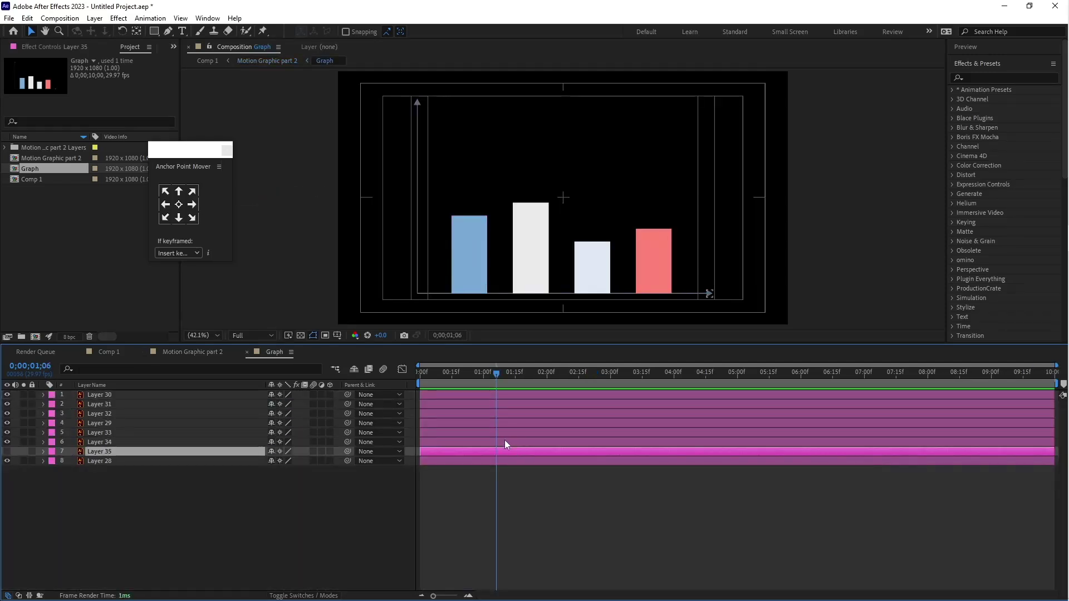
left_click(504, 441)
left_click(499, 432)
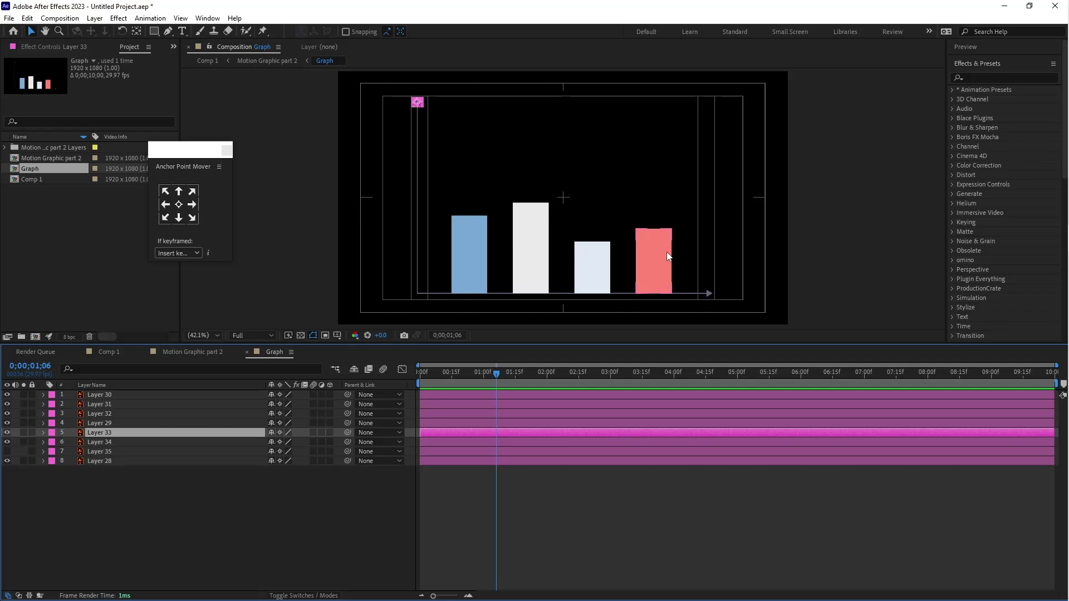
left_click(669, 259)
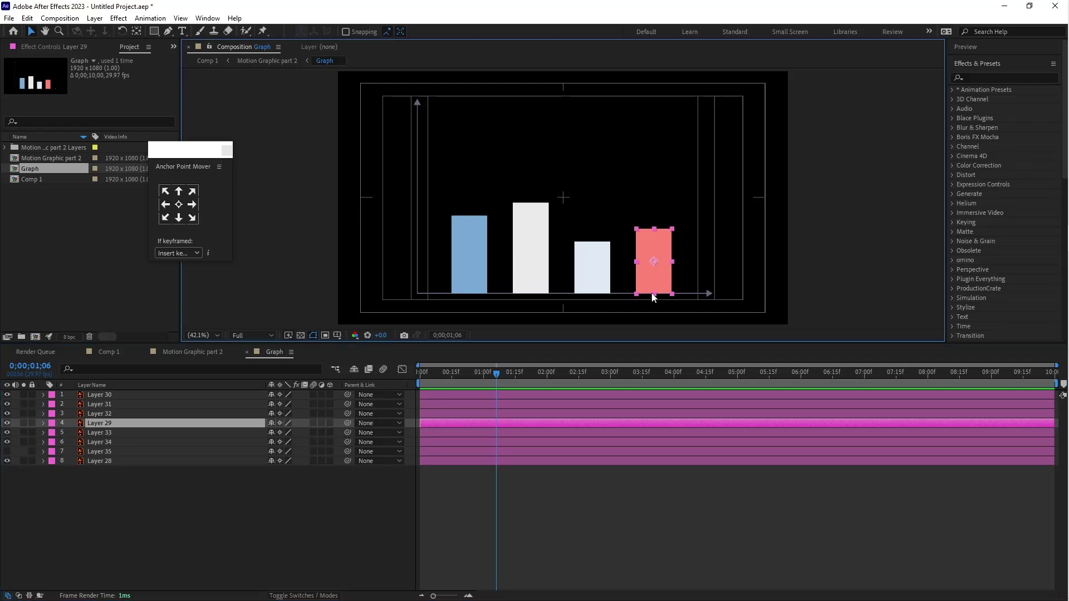
key("y")
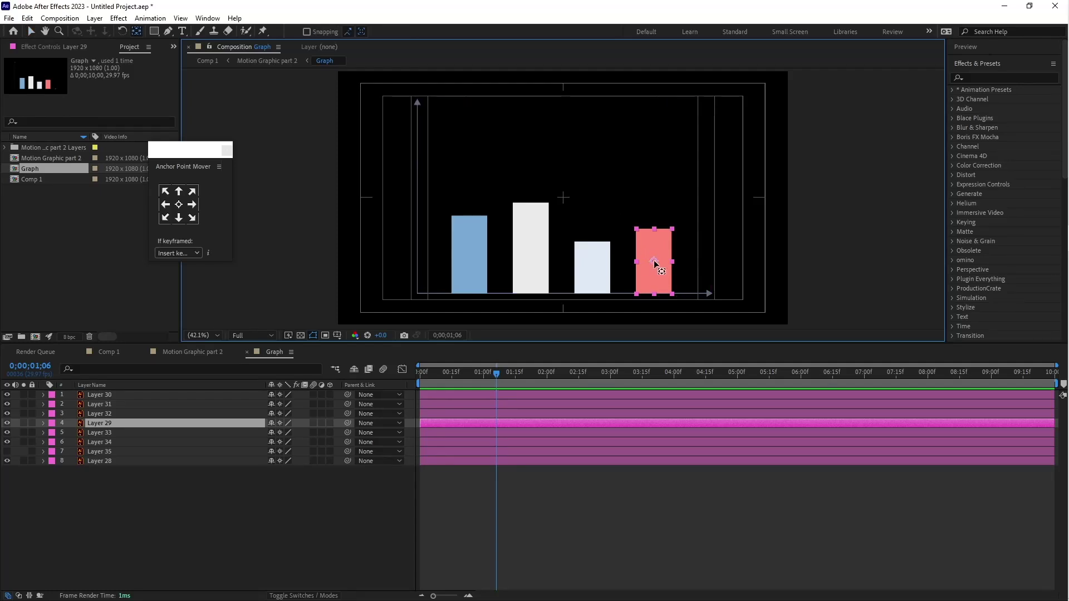
mouse_move(654, 264)
left_mouse_down()
mouse_move(660, 293)
mouse_move(651, 282)
left_mouse_up()
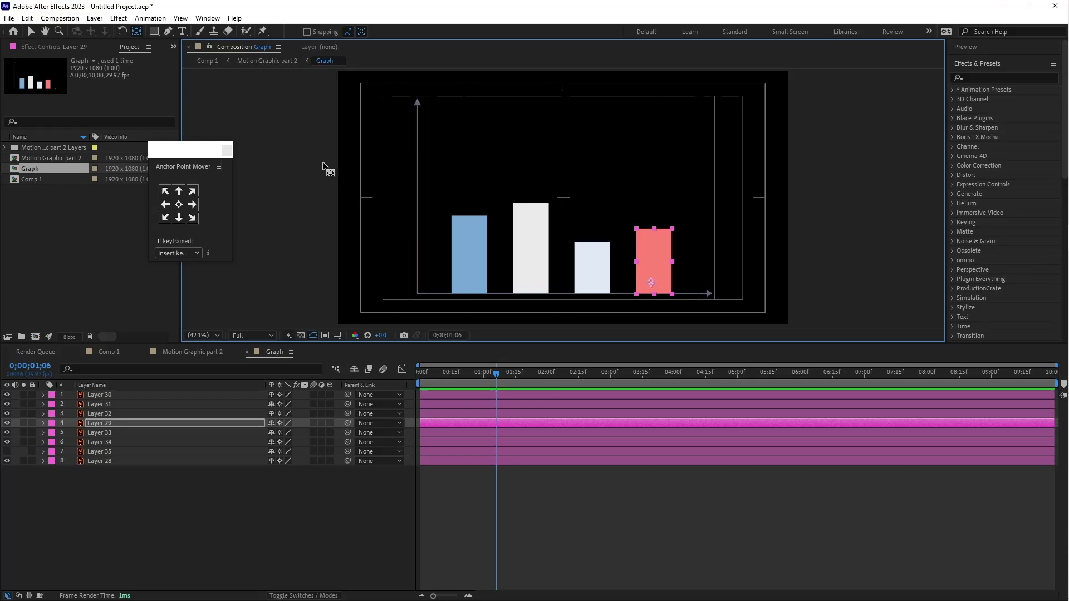
Step: Snap the red bar's anchor point to its bottom centre with Anchor Point Mover
left_click_drag(185, 176, 248, 162)
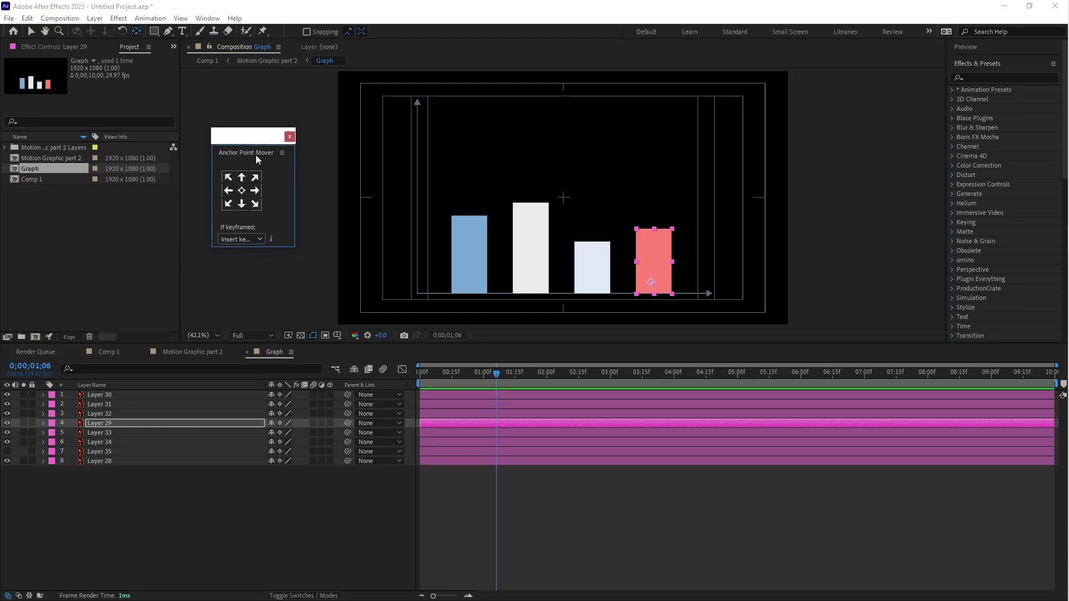
left_click(208, 17)
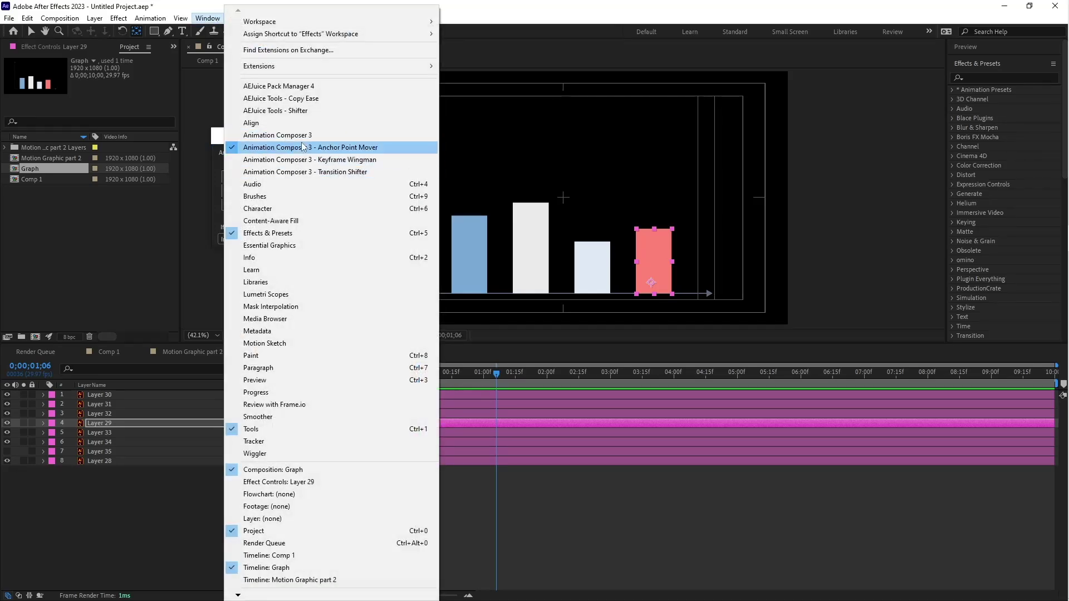
left_click(245, 148)
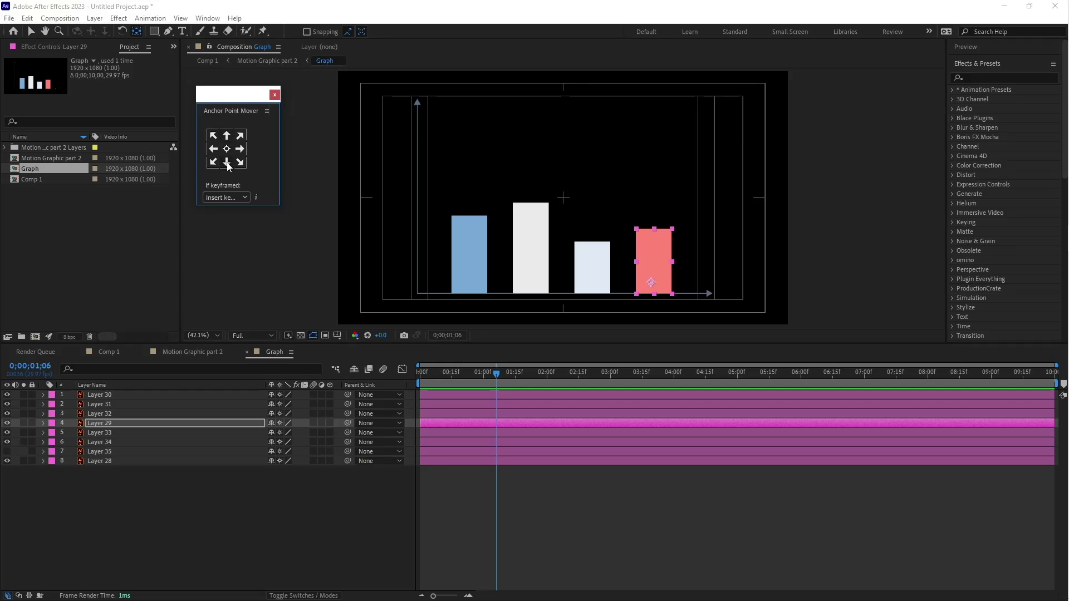
left_click(227, 162)
left_click(498, 426)
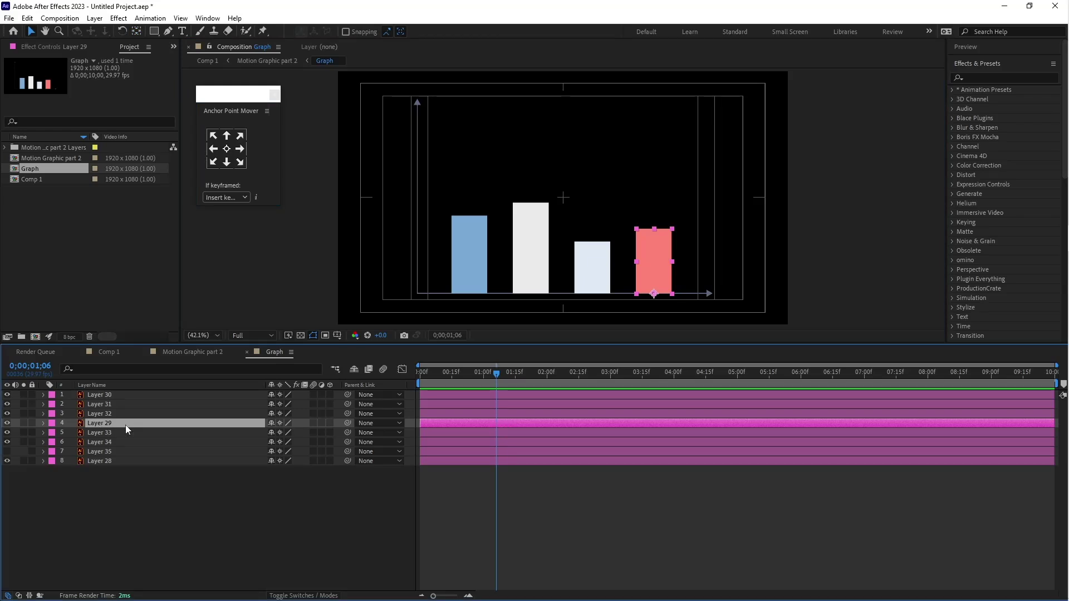
Step: Keyframe the red bar's Scale with unconstrained proportions, from 100, 100% at 0;00;01;06 to 100, 217% at 0;00;01;26
key("s")
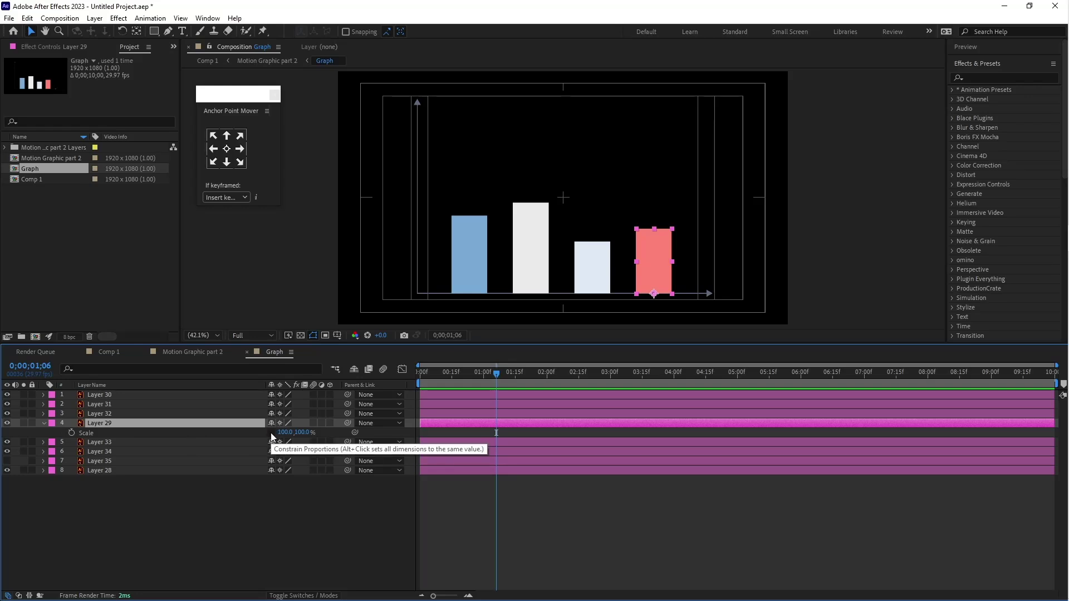
left_click(74, 433)
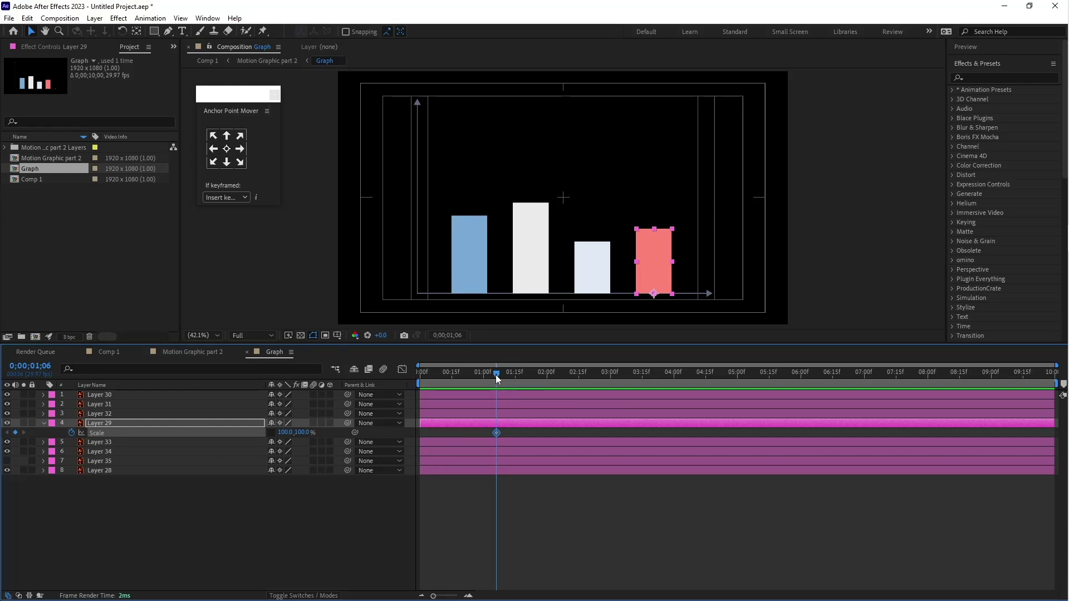
left_click_drag(496, 376, 538, 378)
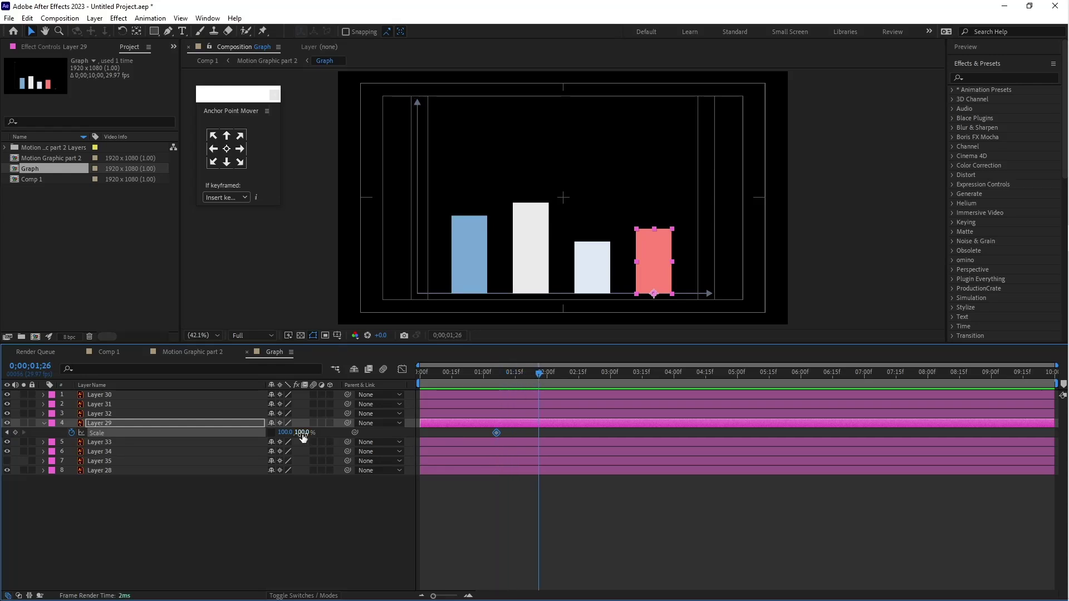
left_click_drag(303, 434, 364, 430)
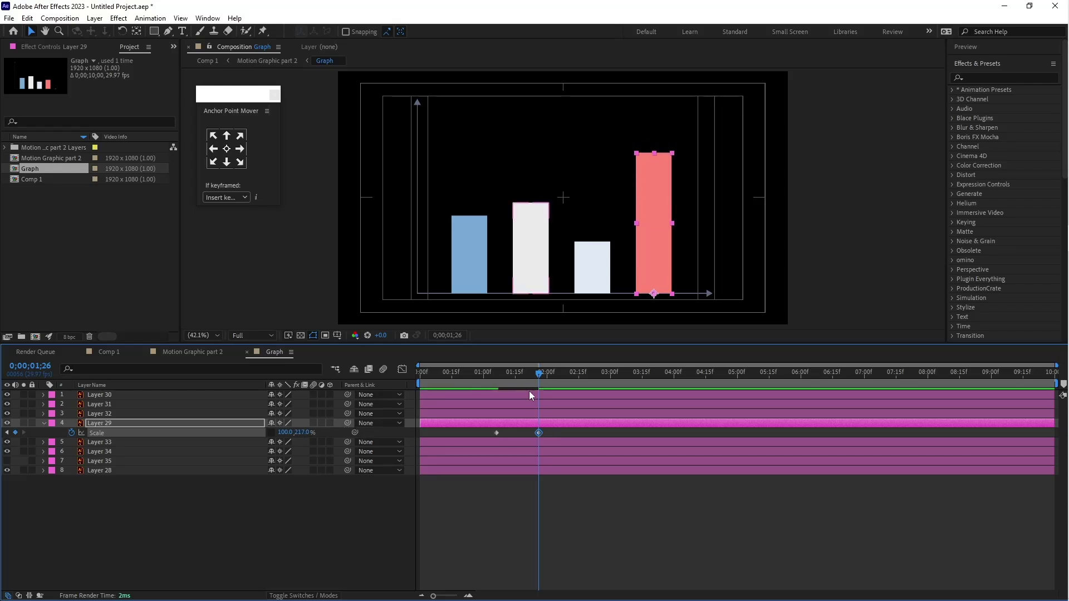
Step: Preview the growing red bar in Motion Graphic part 2 from 0;00;00;21 and check its timing against the Graph keyframes
left_click(291, 66)
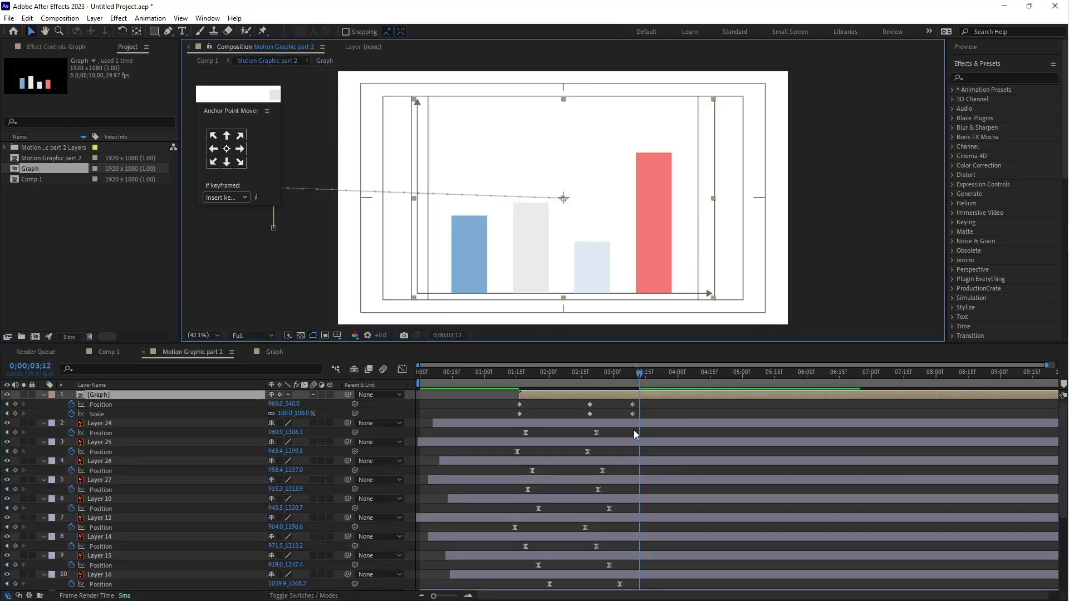
left_click_drag(552, 376, 464, 370)
key("space")
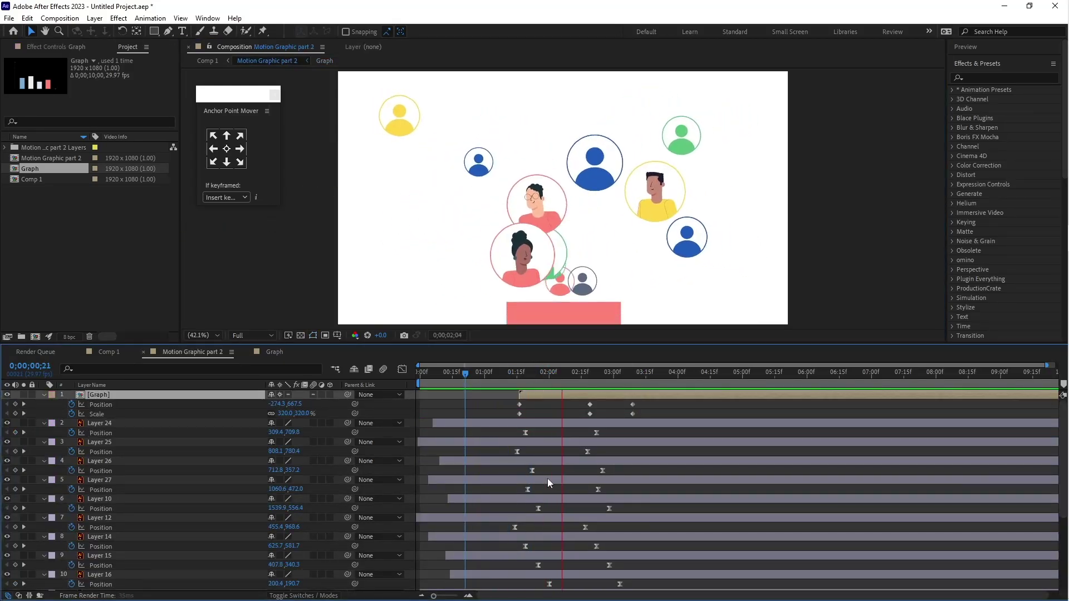
left_click_drag(565, 372, 594, 385)
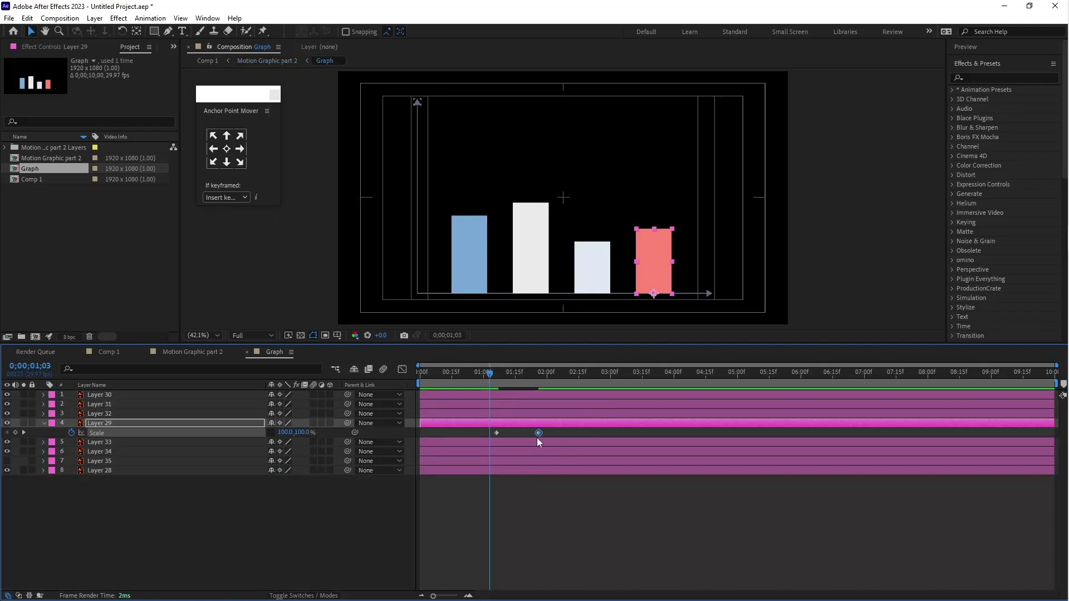
Step: In the Graph composition, move the red bar's Scale keyframes to about 0;00;01;15 and 0;00;03;06
left_click_drag(538, 433, 604, 433)
left_click(500, 433)
left_click_drag(500, 433, 515, 433)
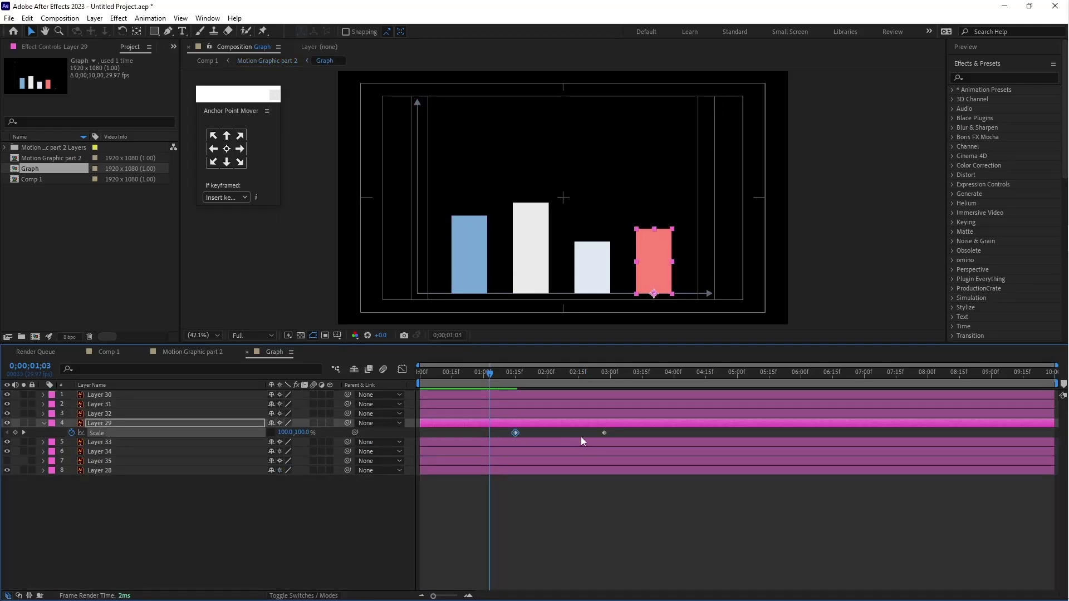
left_click_drag(606, 432, 626, 434)
Step: Return to Motion Graphic part 2 and preview the retimed bar growth from 0;00;02;06
left_click(292, 66)
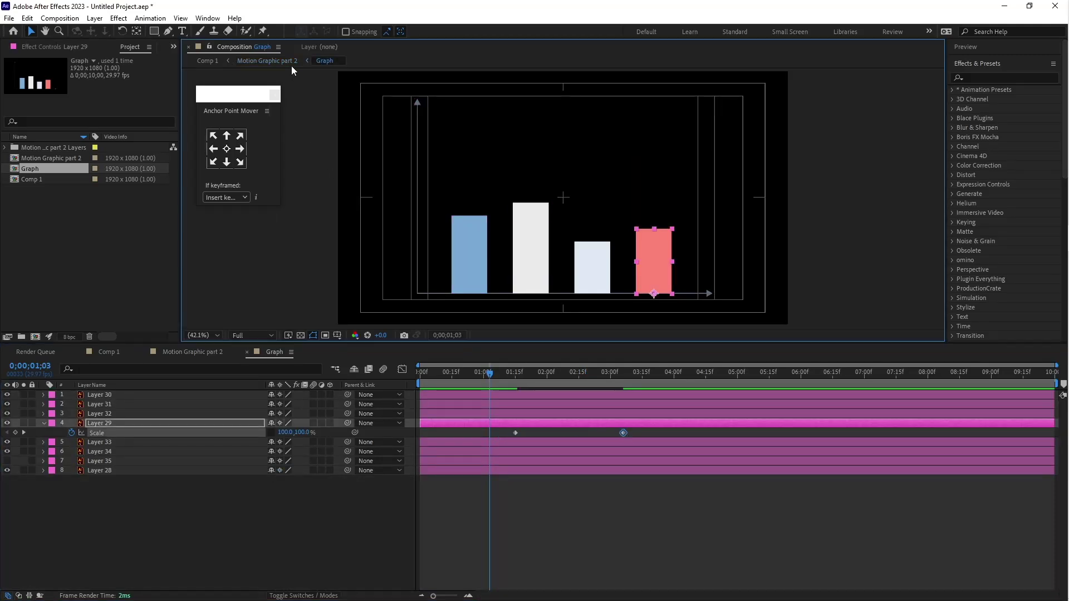
left_click(287, 60)
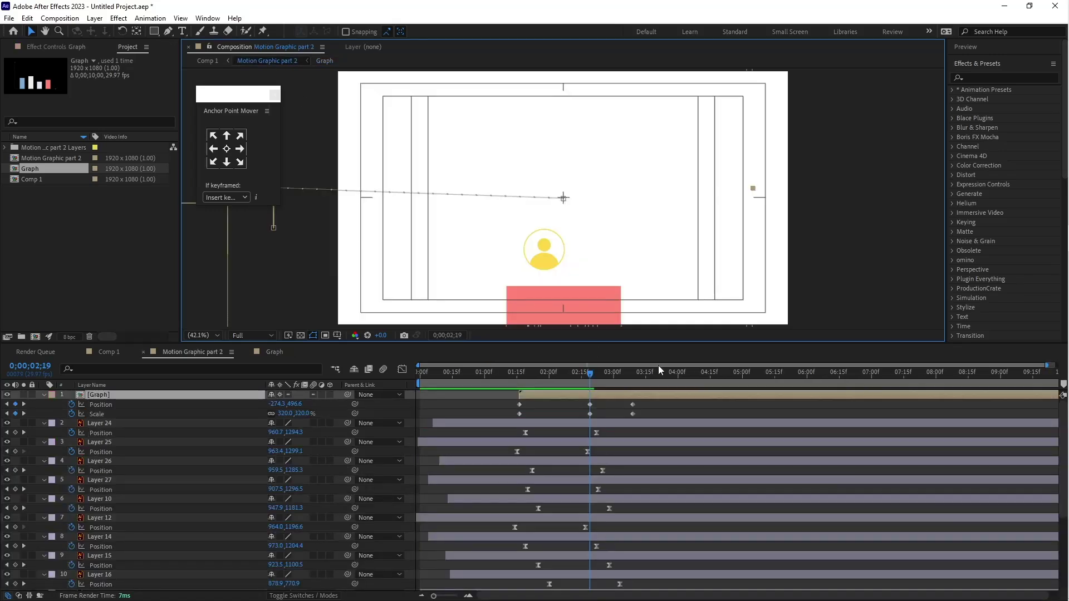
left_click(562, 372)
key("space")
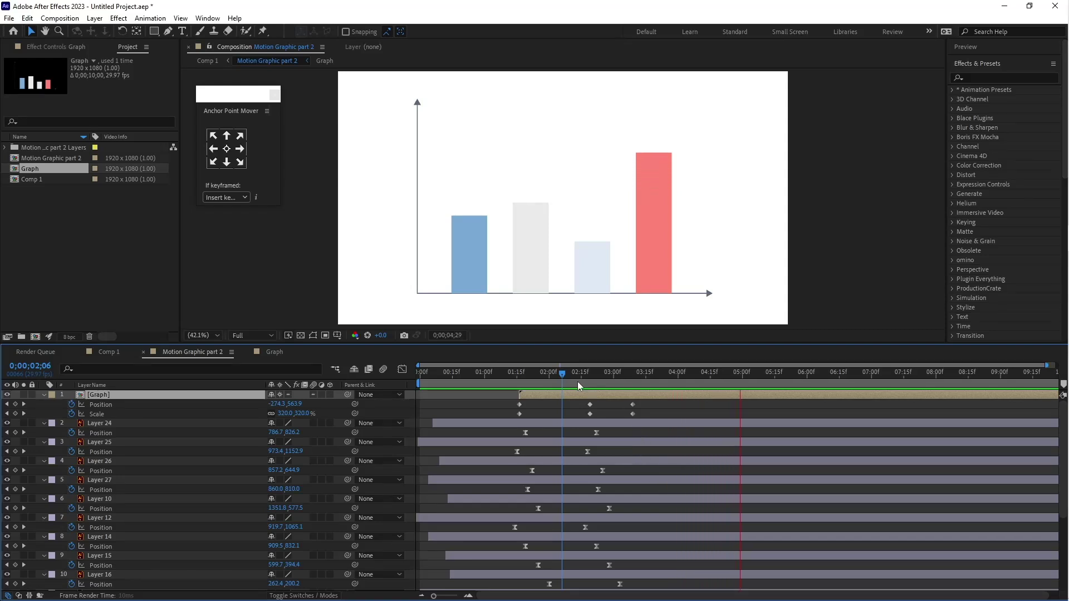
key("space")
Step: Revisit the red bar's ending Scale keyframe in the Graph composition, and preview Motion Graphic part 2 from 0;00;01;28
double_click(616, 396)
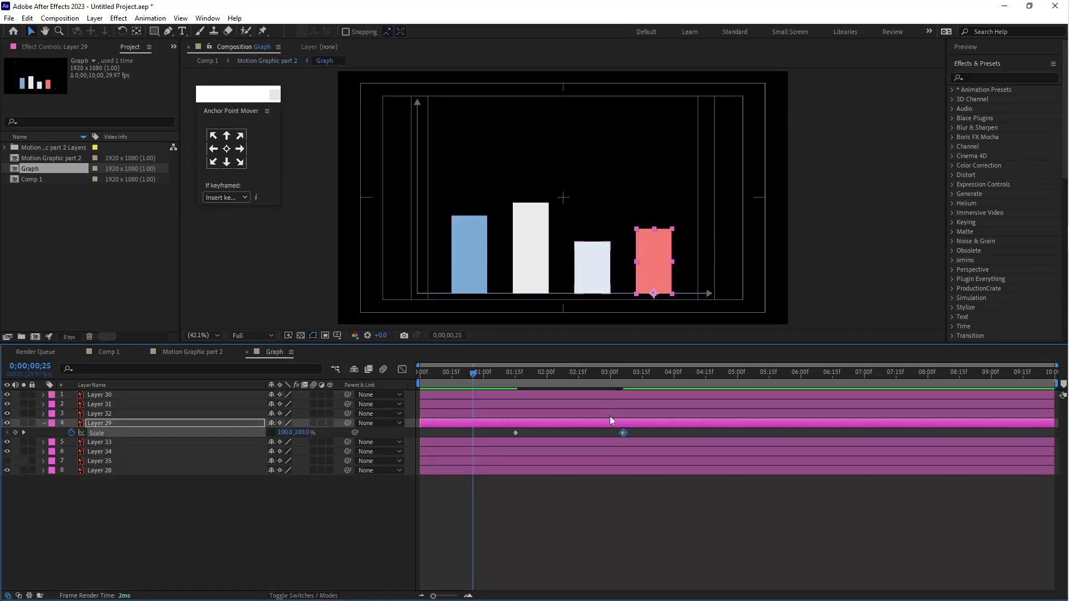
left_click(611, 433)
left_click(267, 61)
key("space")
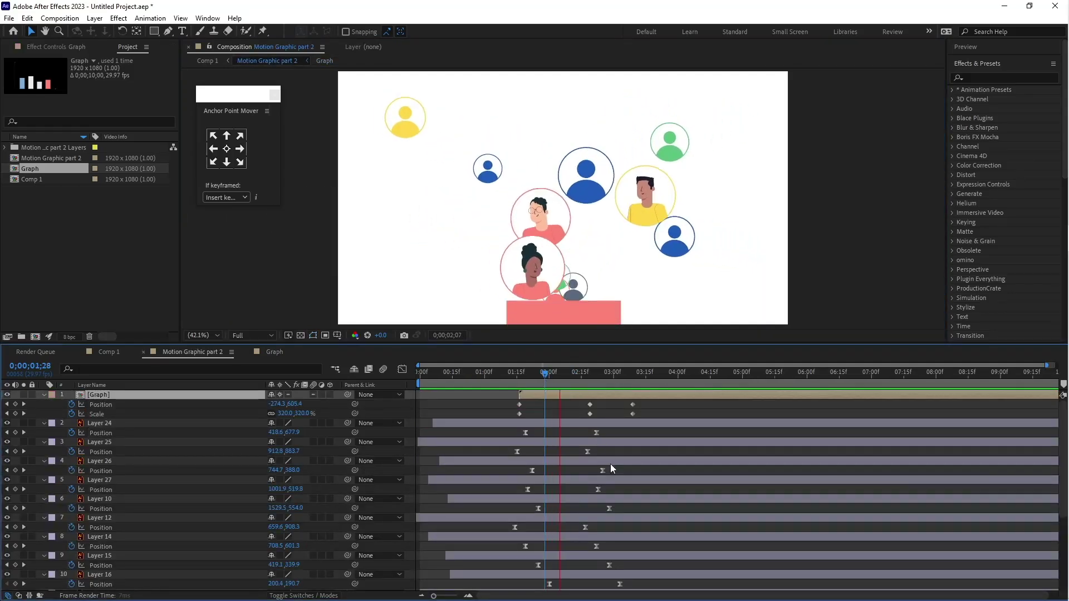